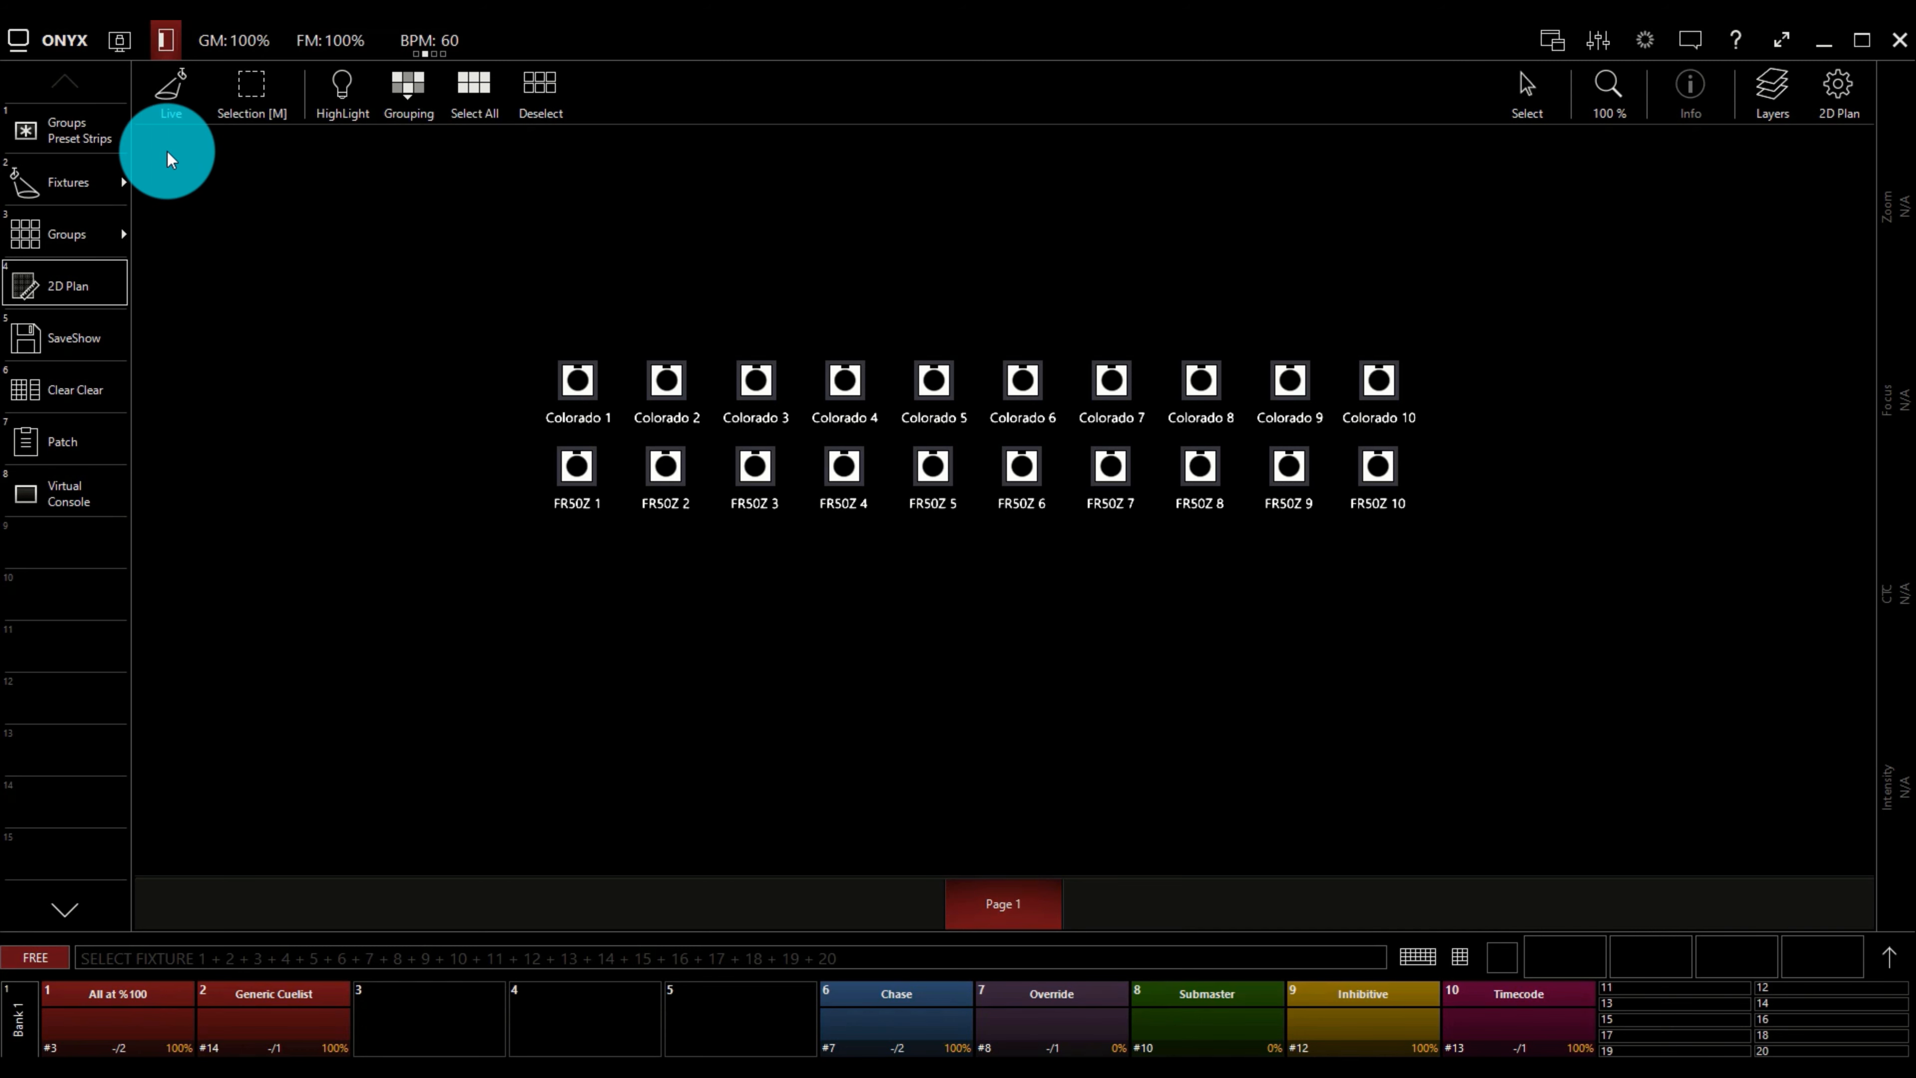
Switch the 2D plan to Edit mode and back to Live, and sweep a rectangle selection over an empty area.
{"action": "left_click", "coordinate": [166, 115]}
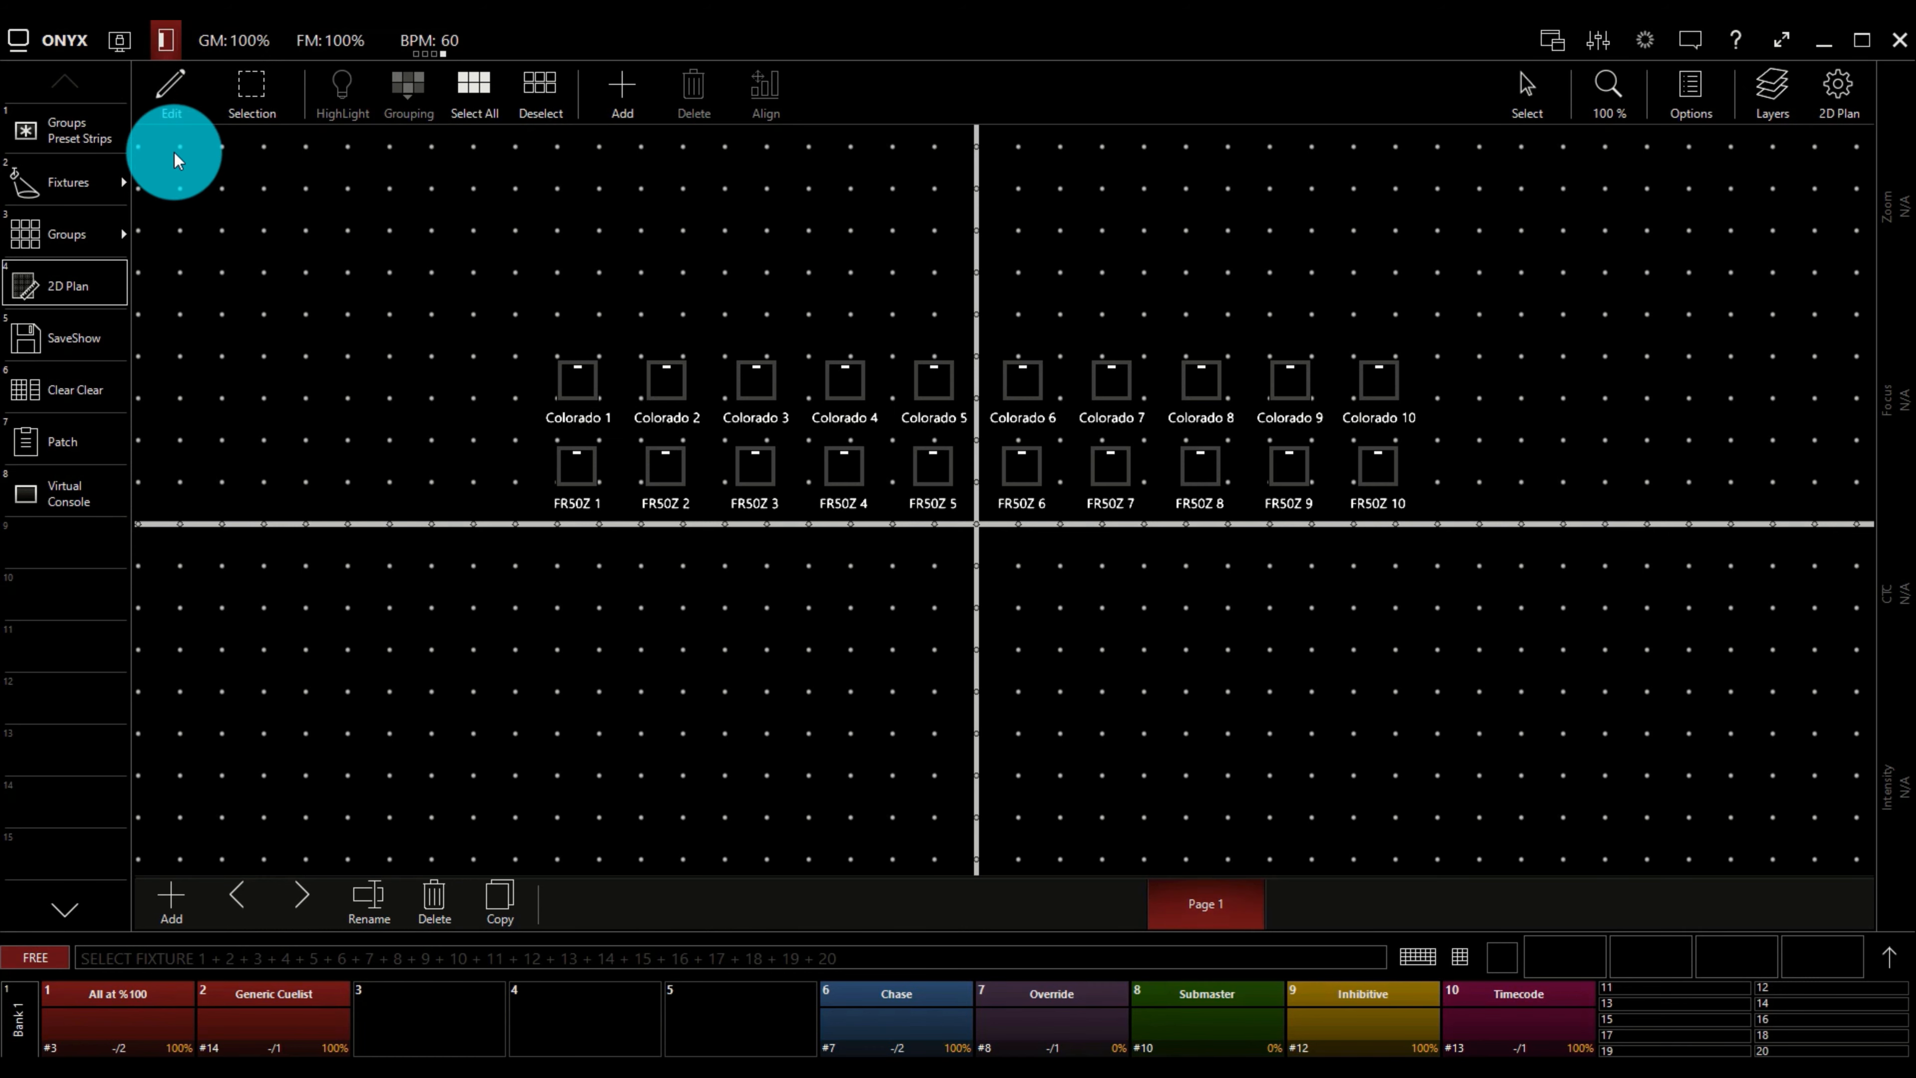
{"action": "left_click", "coordinate": [169, 88]}
{"action": "left_click", "coordinate": [246, 87]}
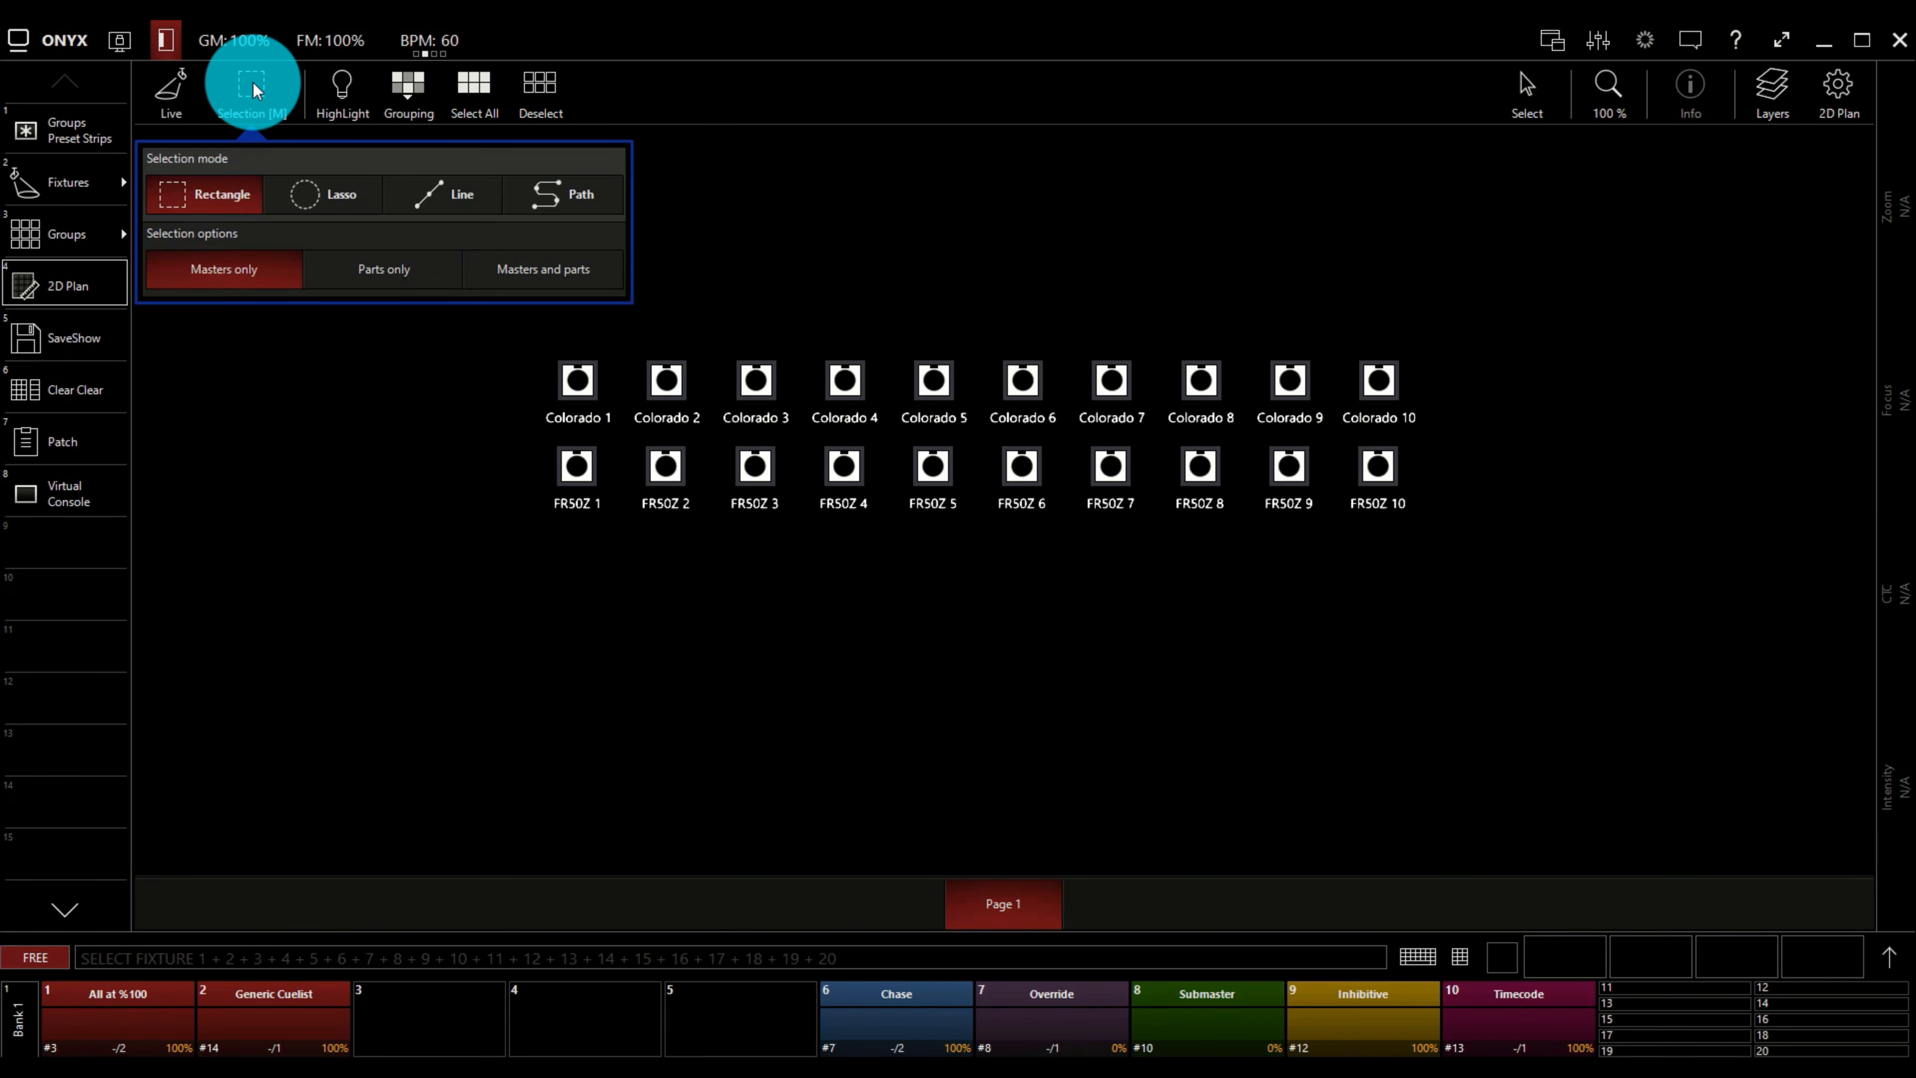
{"action": "left_click", "coordinate": [253, 88]}
{"action": "left_click_drag", "start_coordinate": [219, 204], "coordinate": [439, 396]}
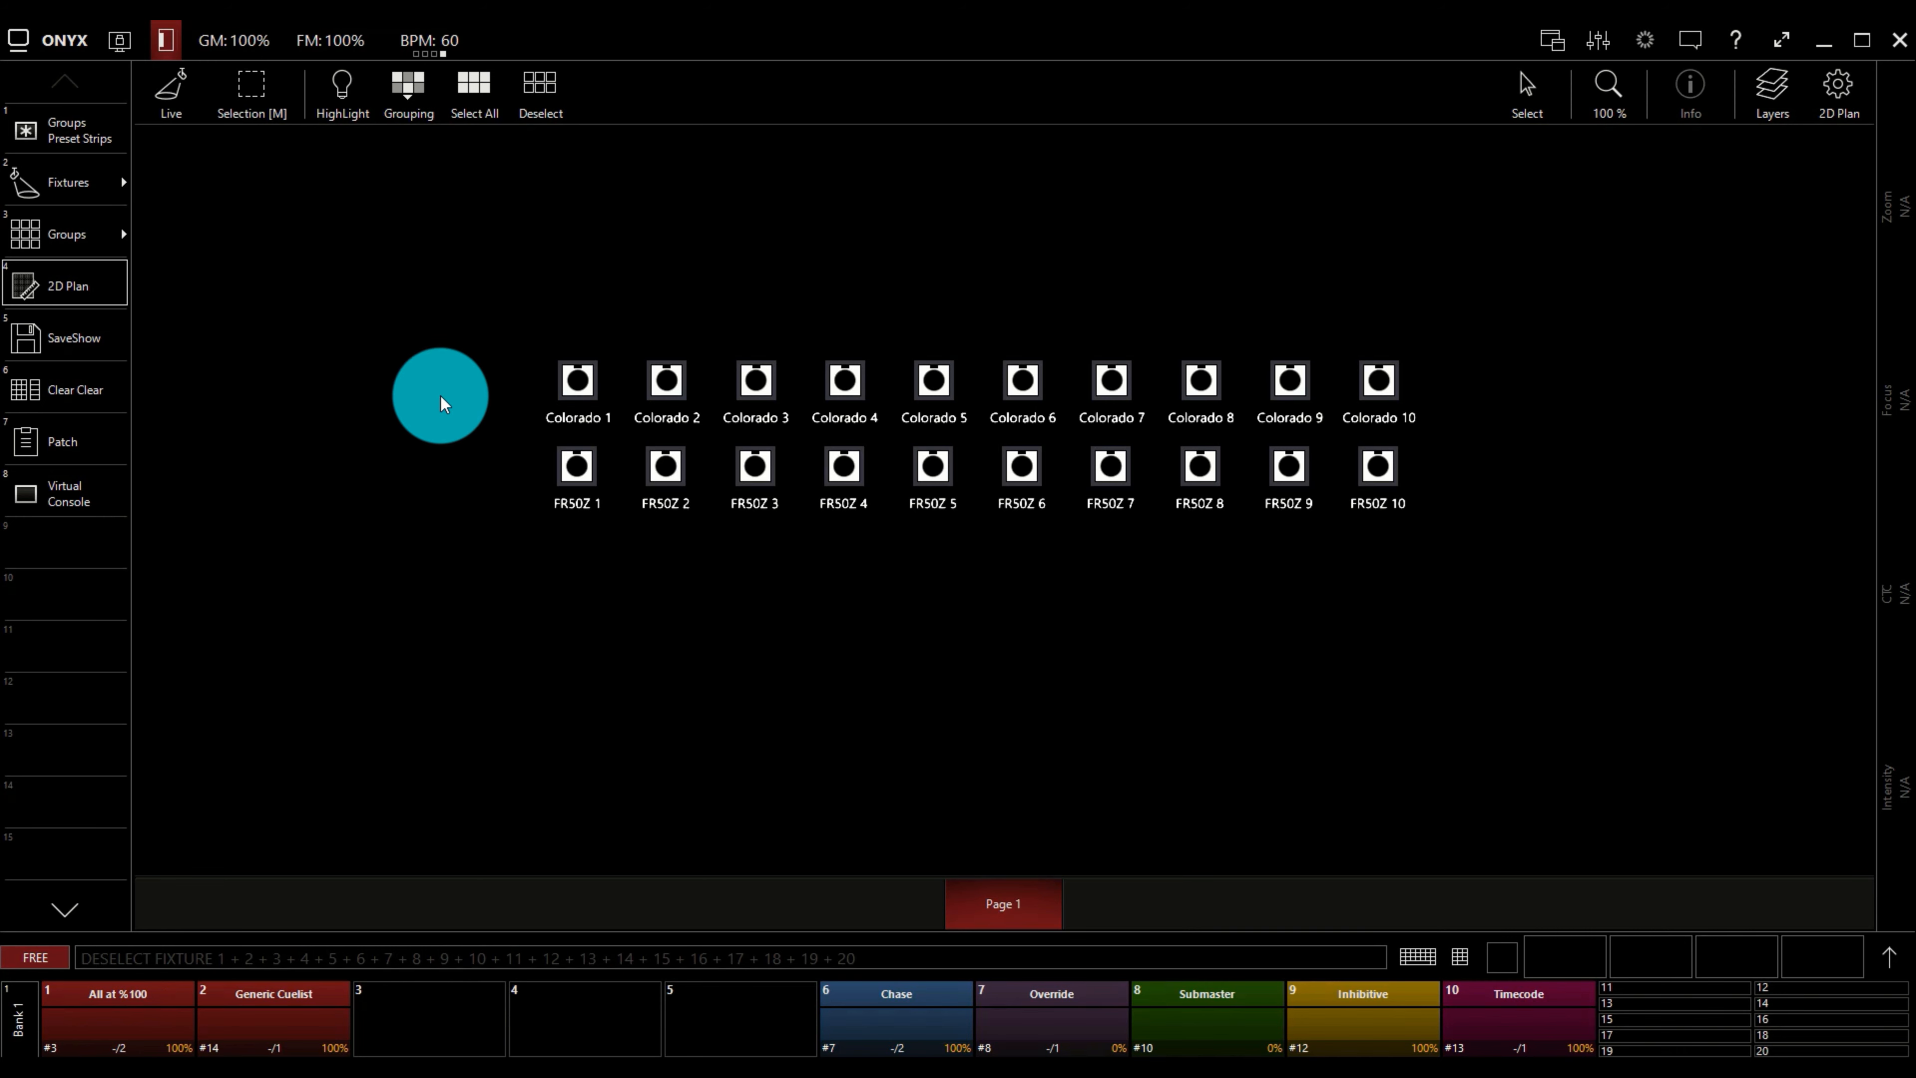
Set the selection mode to Lasso and try a freehand selection in the plan's empty area.
{"action": "left_click", "coordinate": [256, 99]}
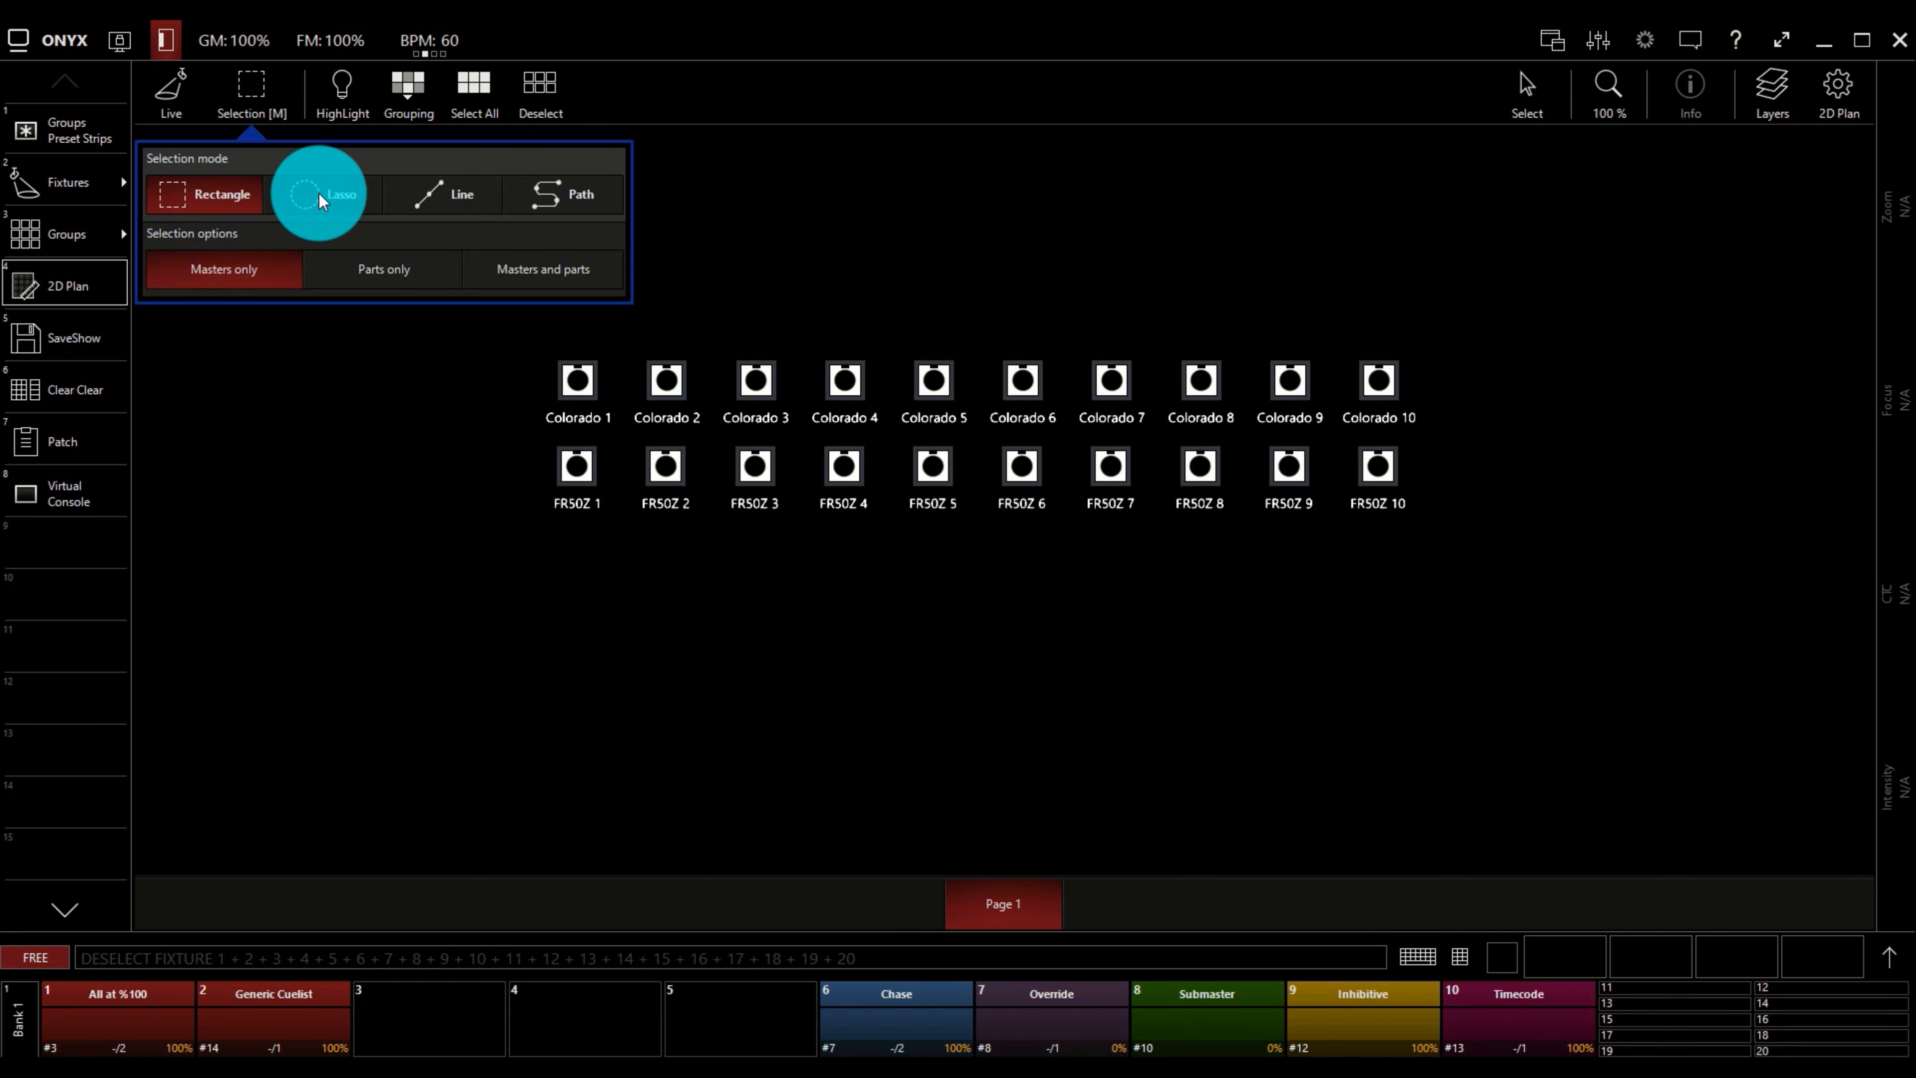
{"action": "left_click", "coordinate": [319, 193]}
{"action": "left_click", "coordinate": [256, 86]}
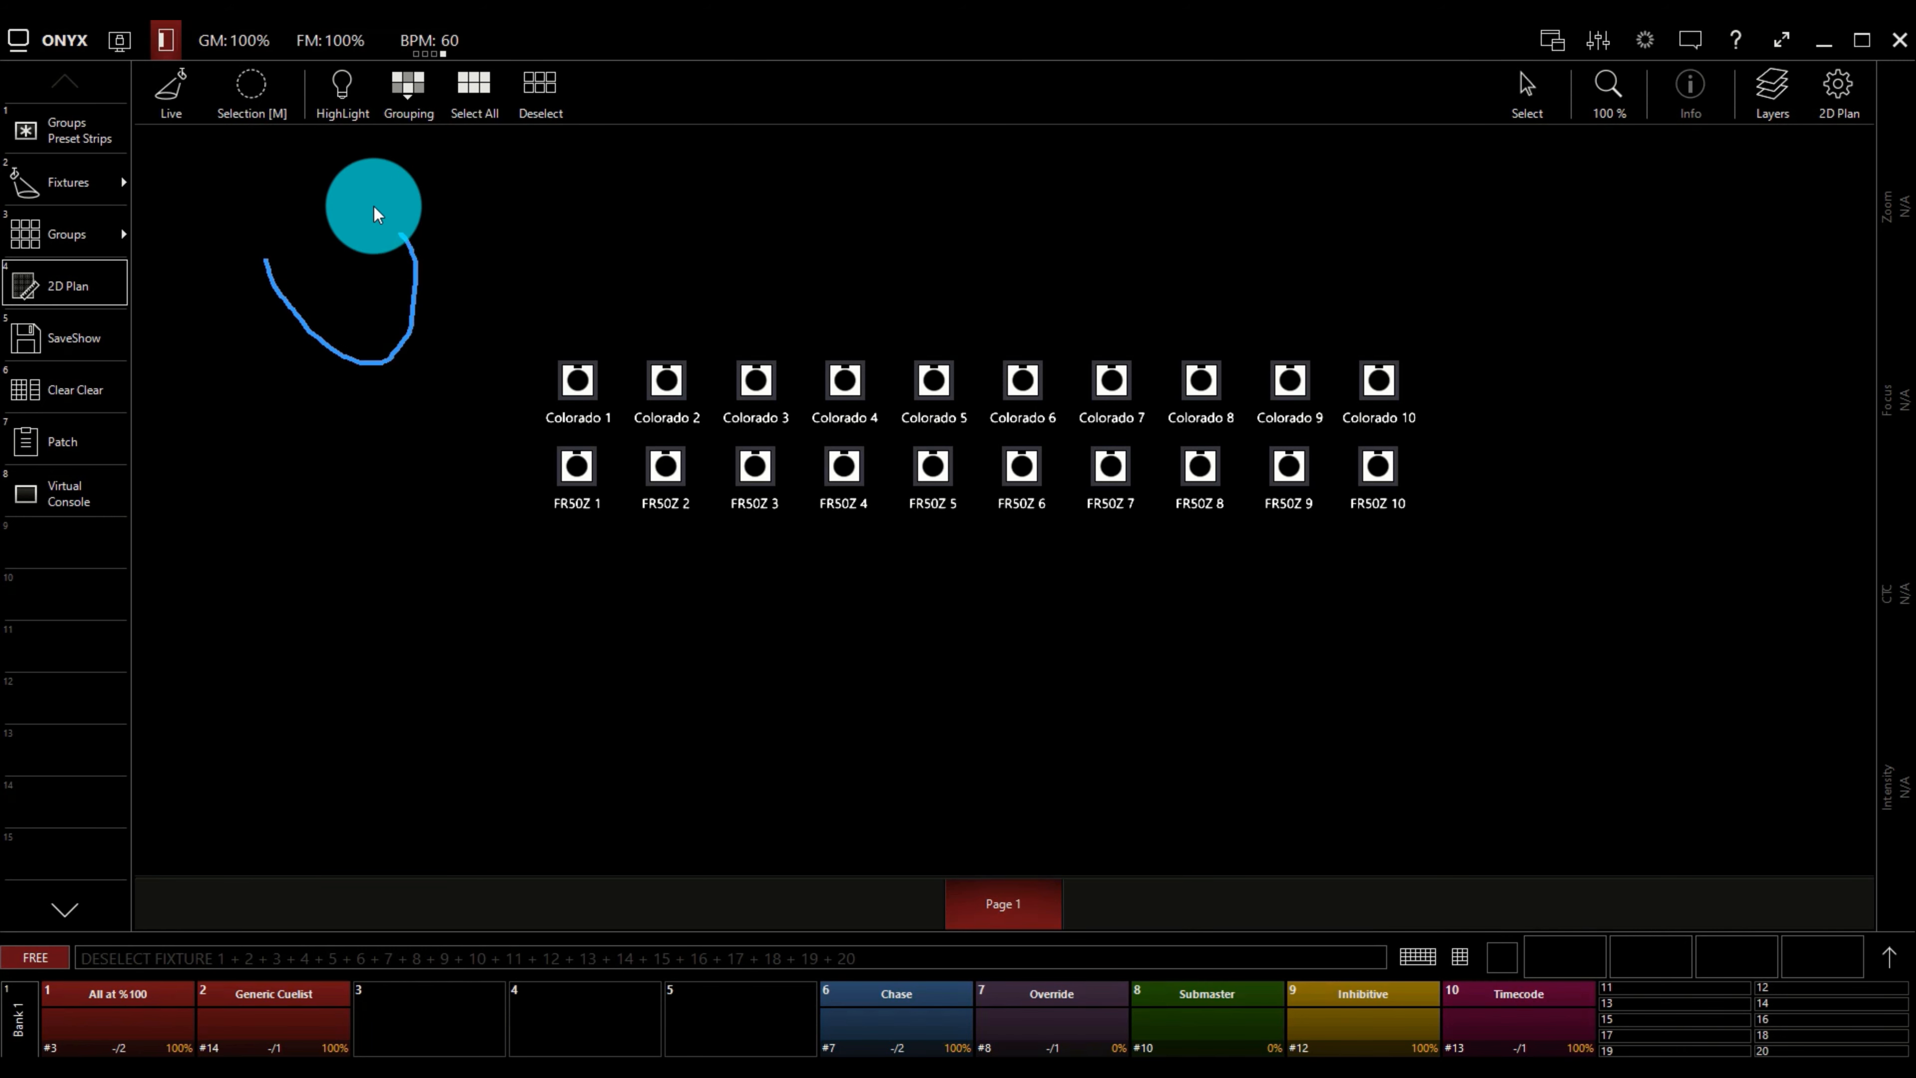
Set the selection mode to Line and try a line selection across the plan's empty area.
{"action": "left_click", "coordinate": [245, 98]}
{"action": "left_click", "coordinate": [427, 193]}
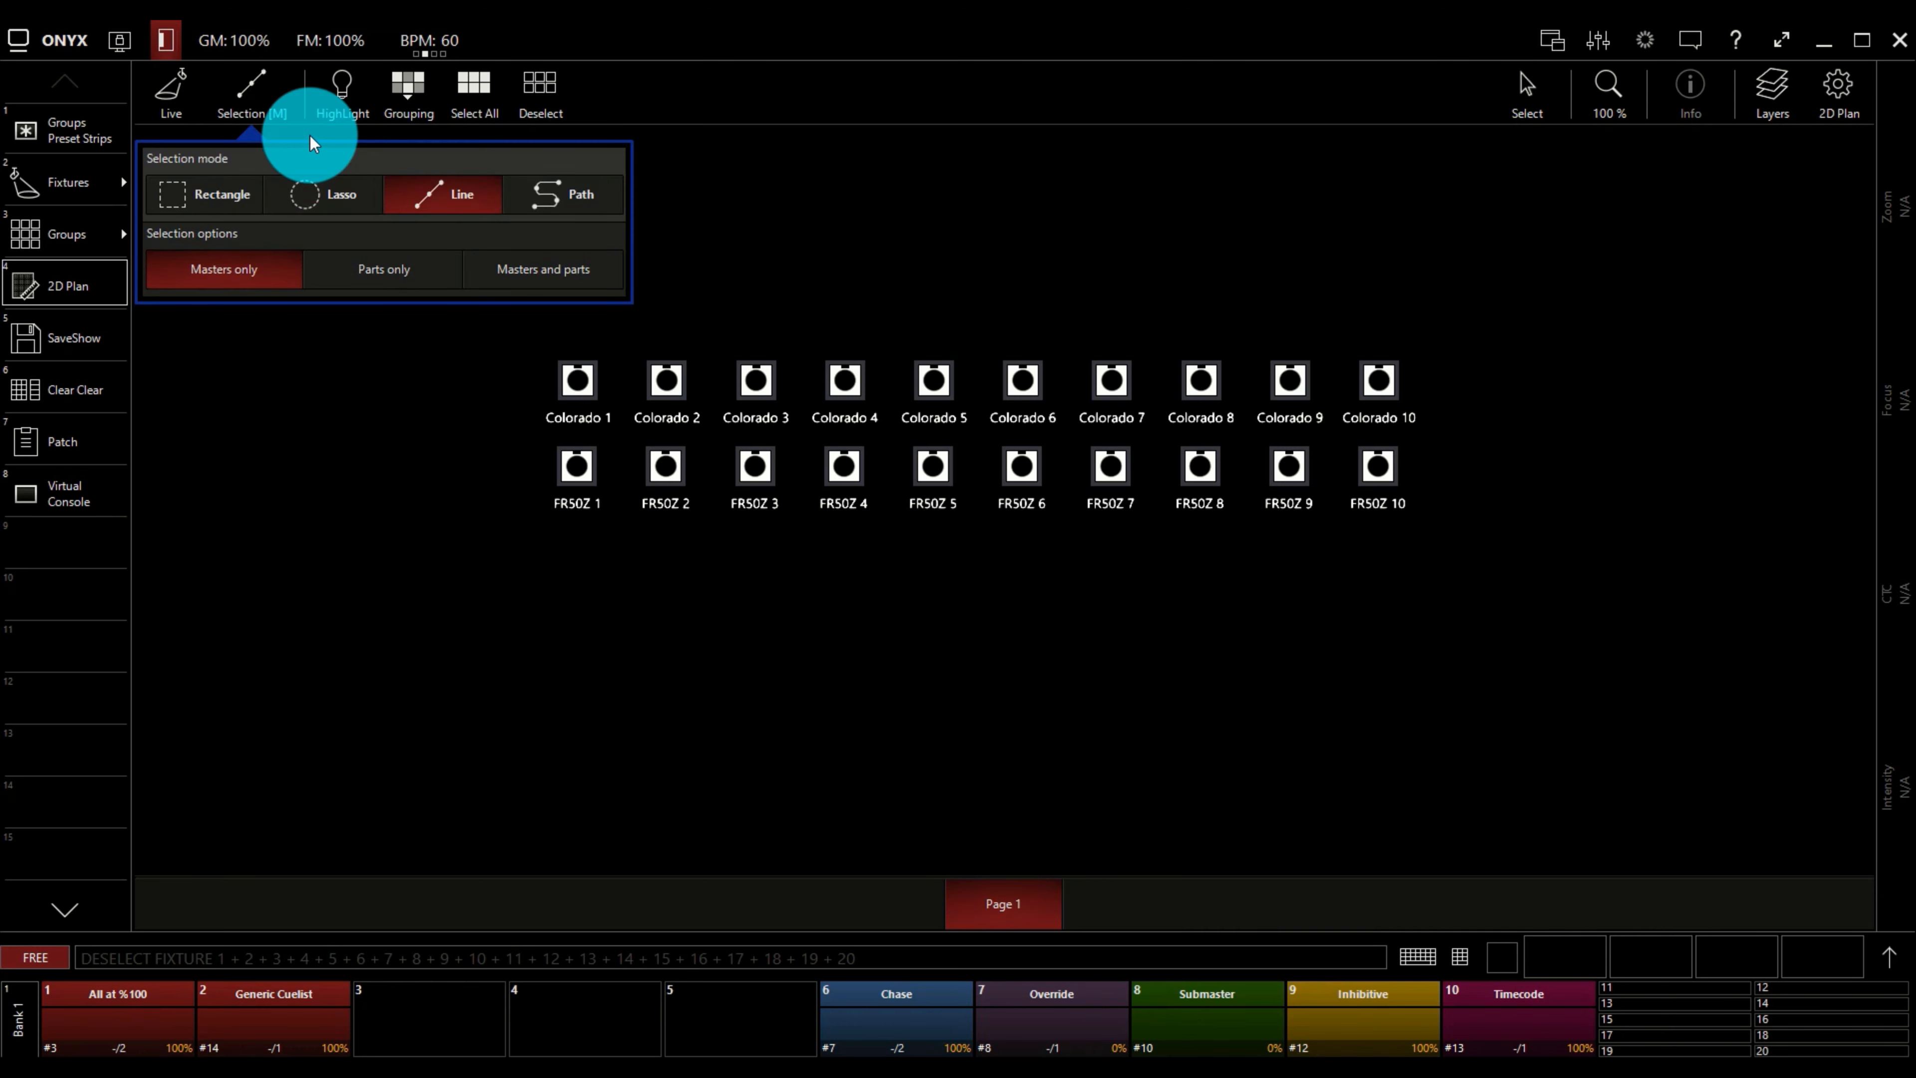
{"action": "left_click", "coordinate": [251, 94]}
{"action": "mouse_move", "coordinate": [240, 222]}
{"action": "left_mouse_down"}
{"action": "mouse_move", "coordinate": [378, 263]}
{"action": "mouse_move", "coordinate": [514, 268]}
{"action": "left_mouse_up"}
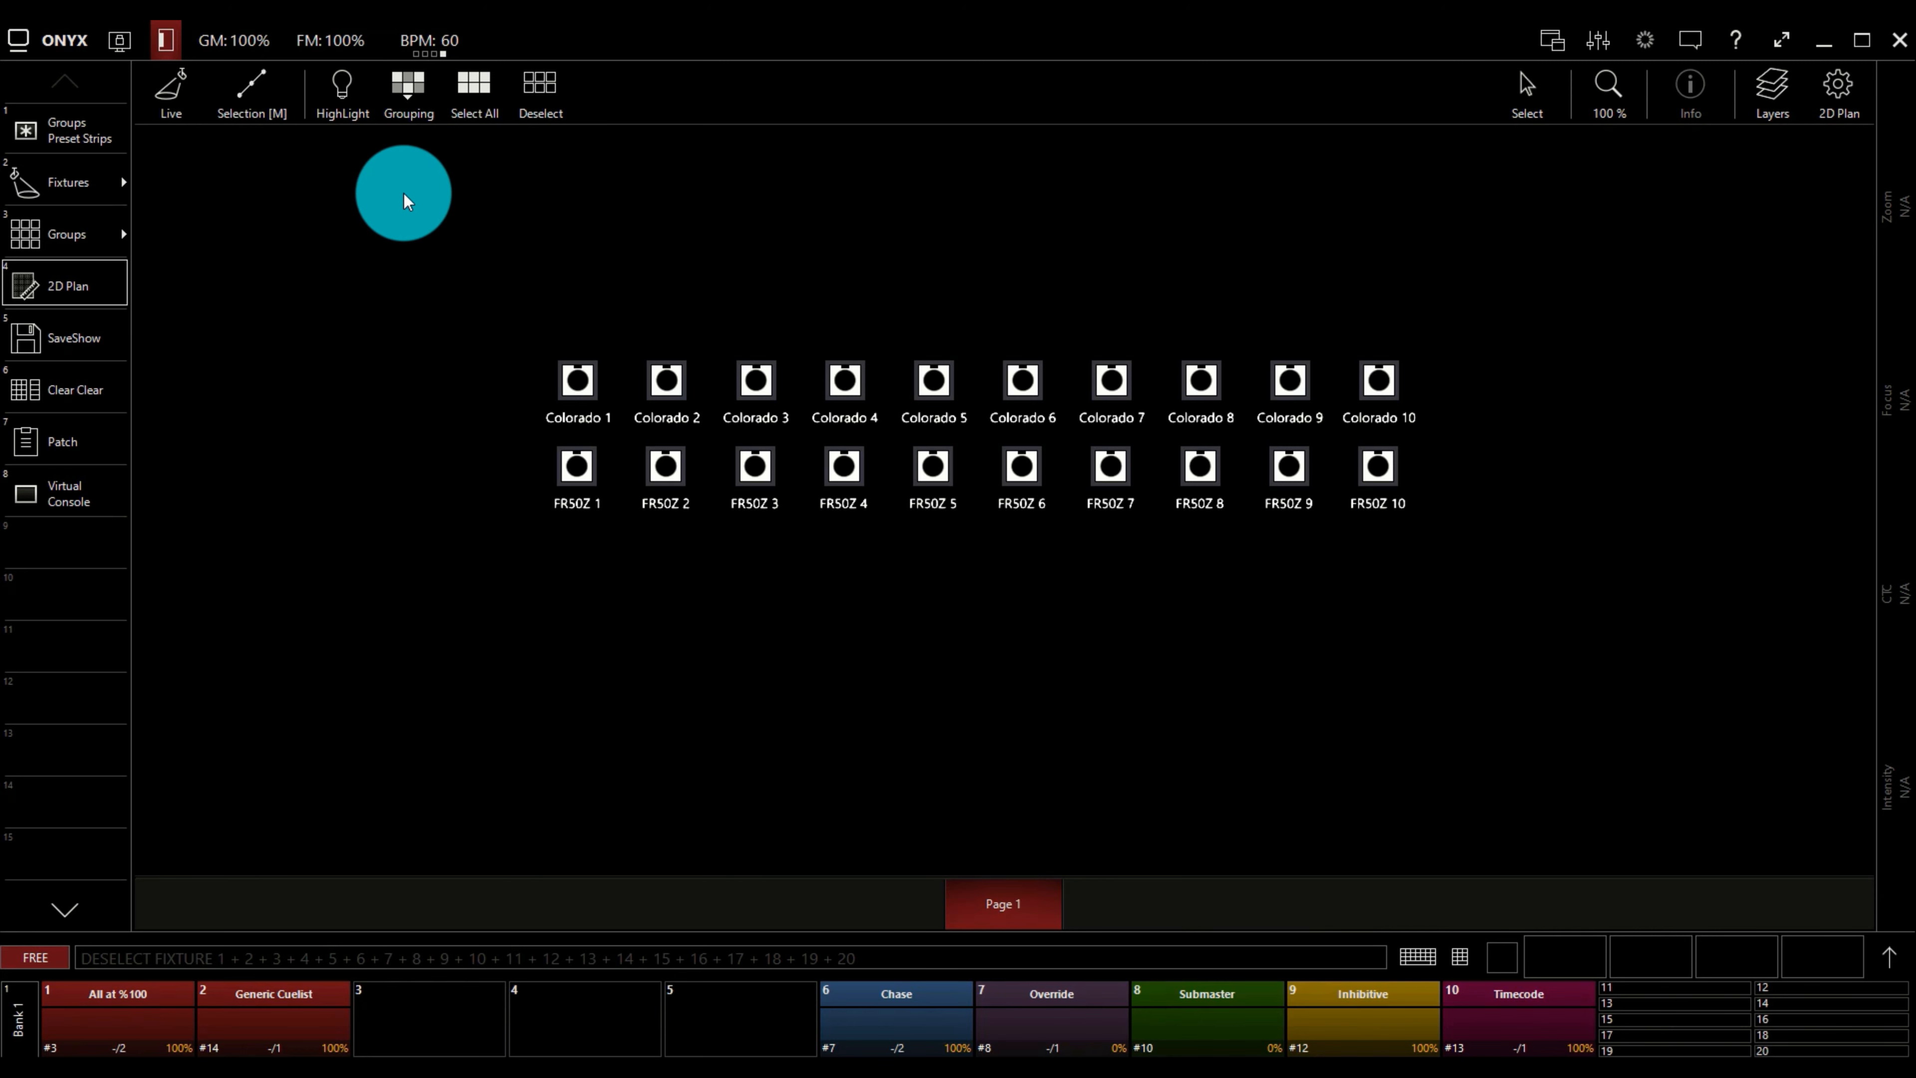
Try the Path selection mode and return the selection mode to Rectangle.
{"action": "left_click", "coordinate": [301, 122]}
{"action": "left_click", "coordinate": [557, 195]}
{"action": "left_click", "coordinate": [248, 84]}
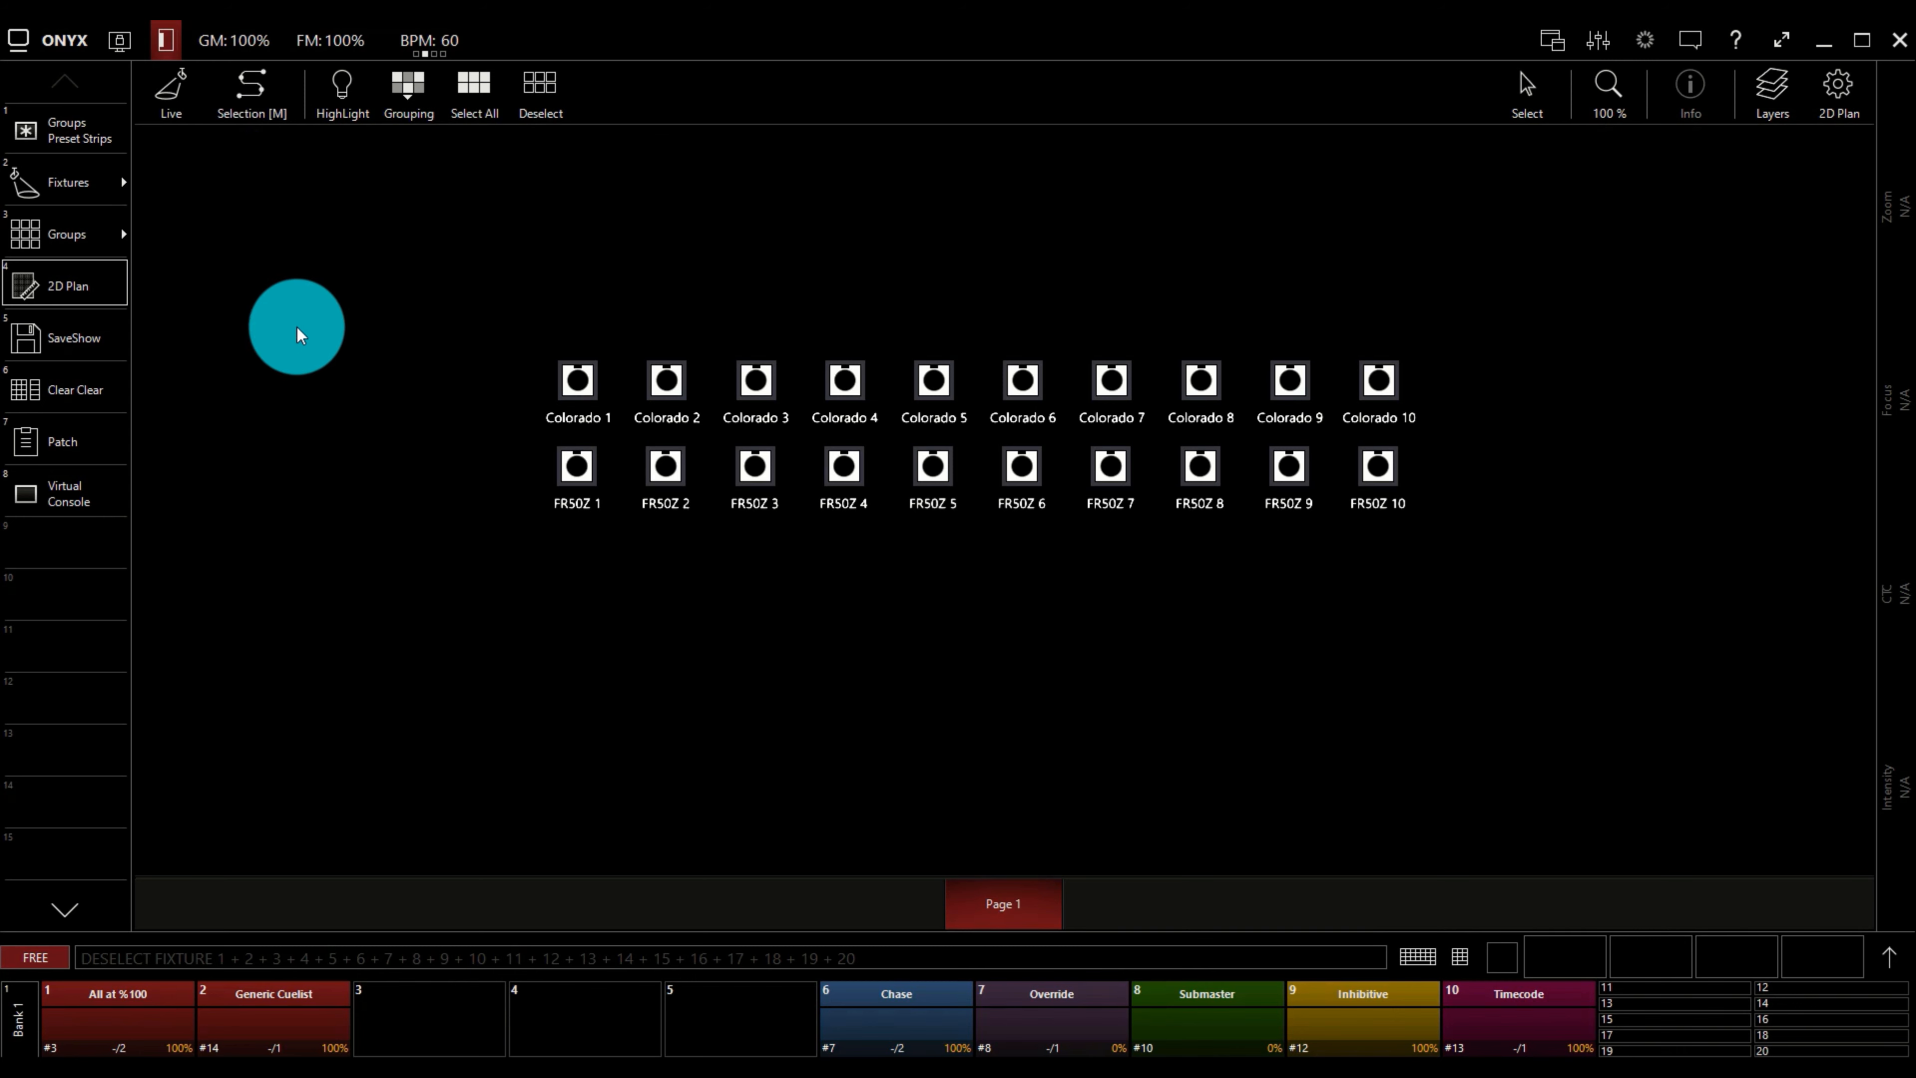
{"action": "left_click", "coordinate": [252, 98]}
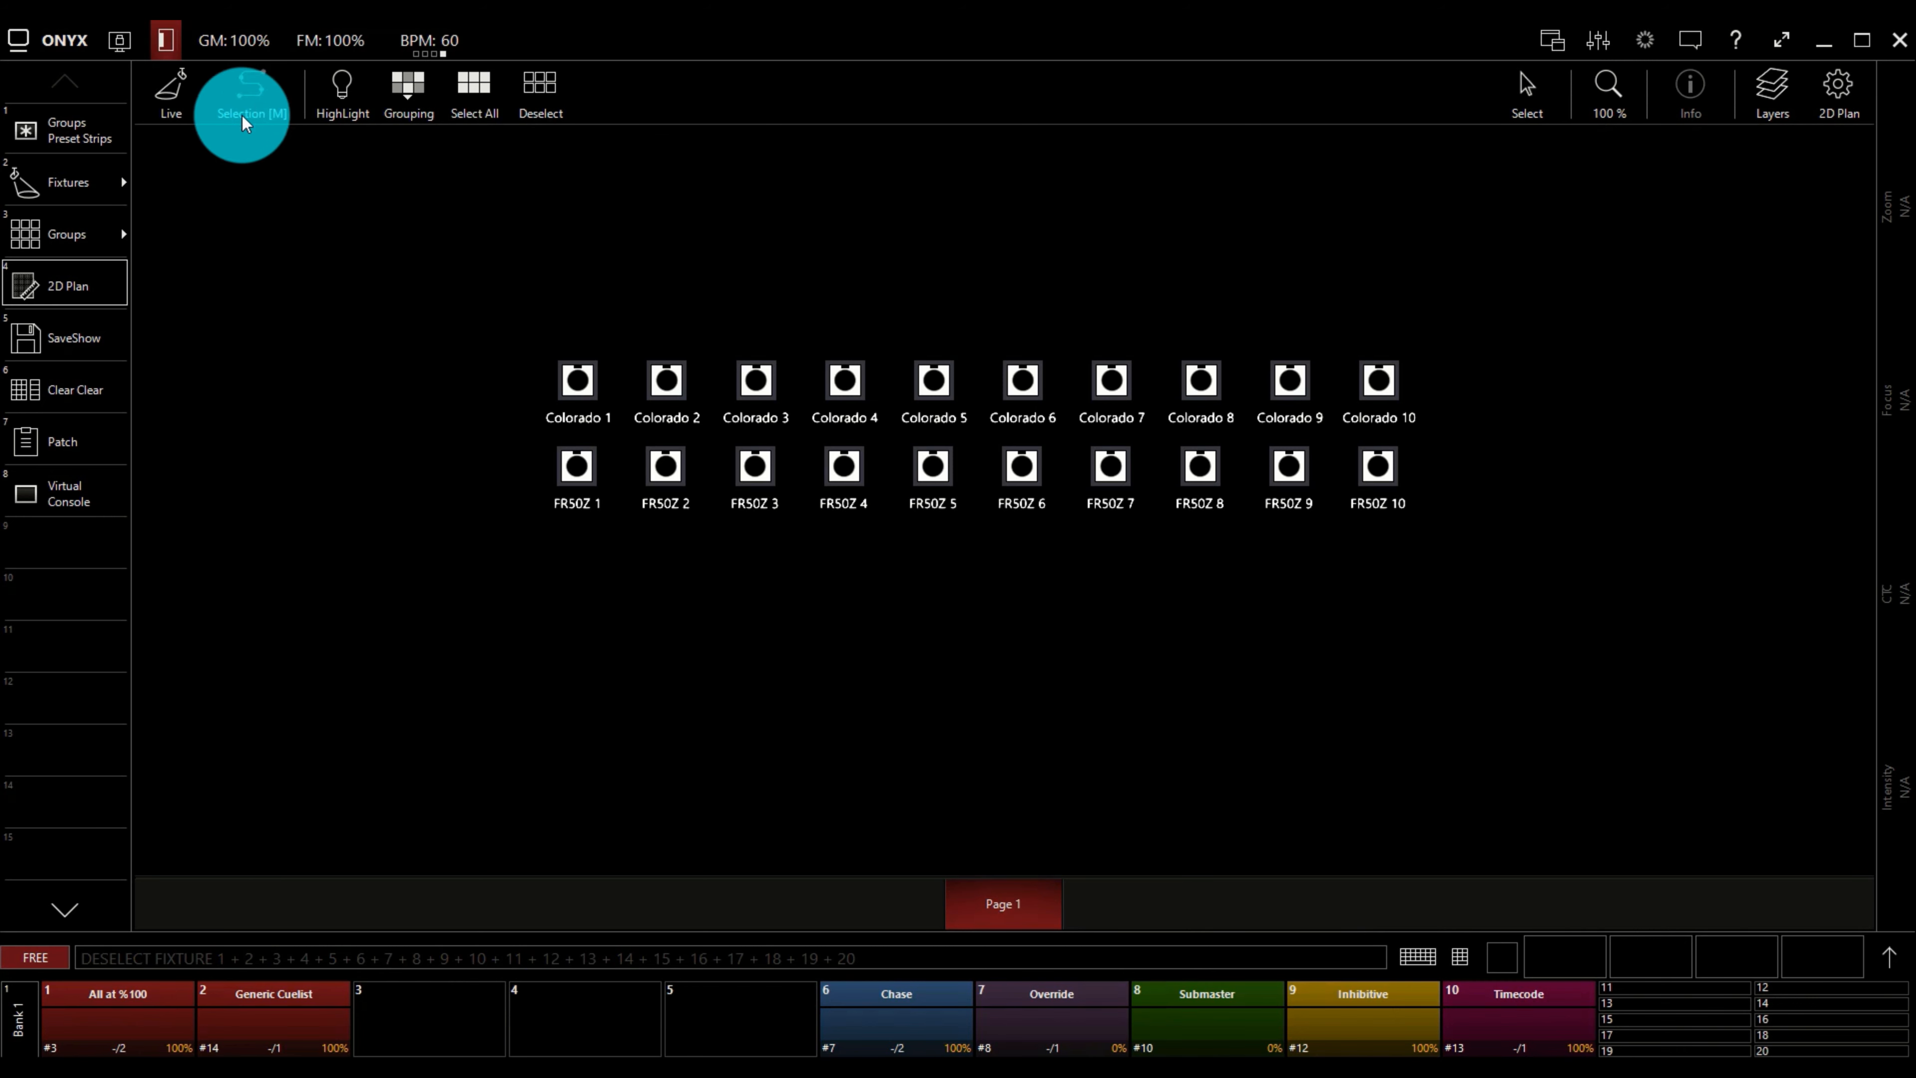
{"action": "left_click", "coordinate": [190, 195]}
{"action": "left_click", "coordinate": [257, 84]}
Turn on HighLight and test it by selecting and deselecting Colorado 1 and Colorado 2 in turn.
{"action": "left_click", "coordinate": [341, 87]}
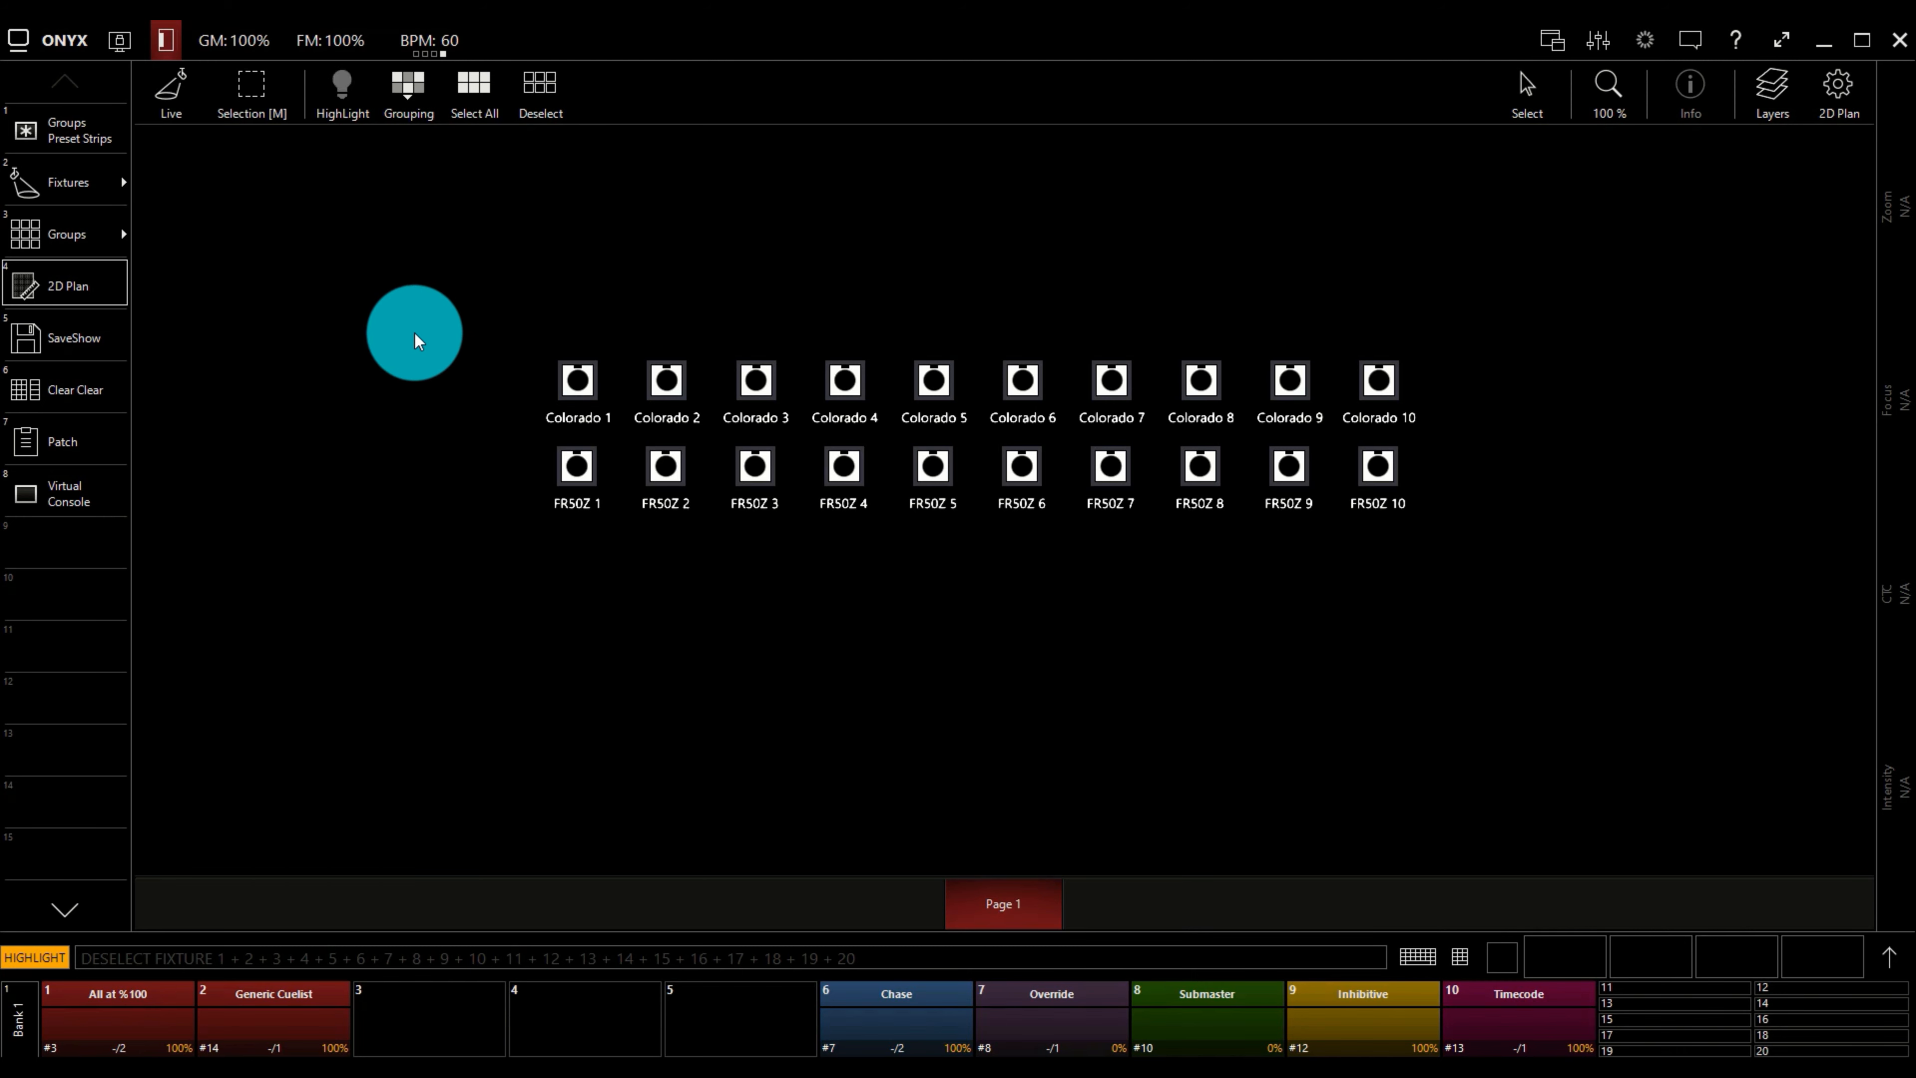
{"action": "left_click", "coordinate": [573, 374]}
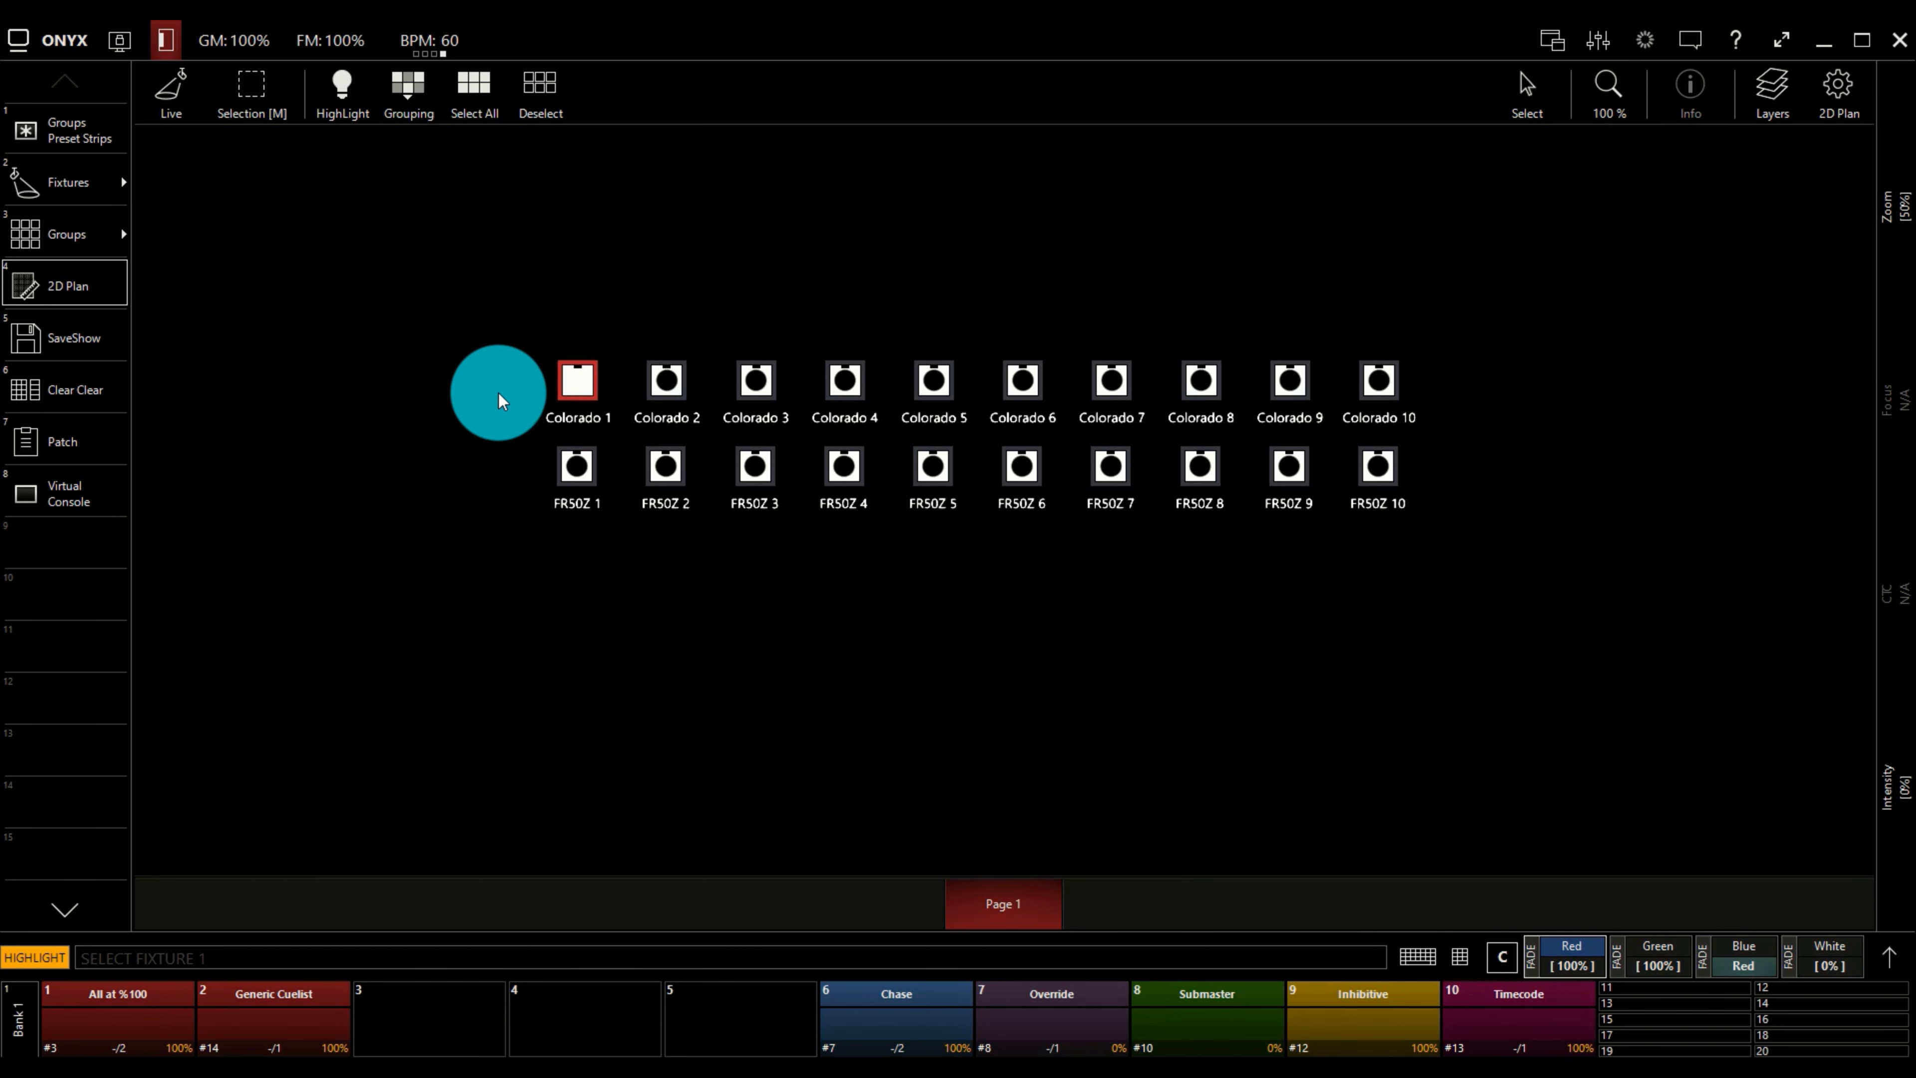
{"action": "left_click", "coordinate": [589, 392]}
{"action": "left_click", "coordinate": [666, 385]}
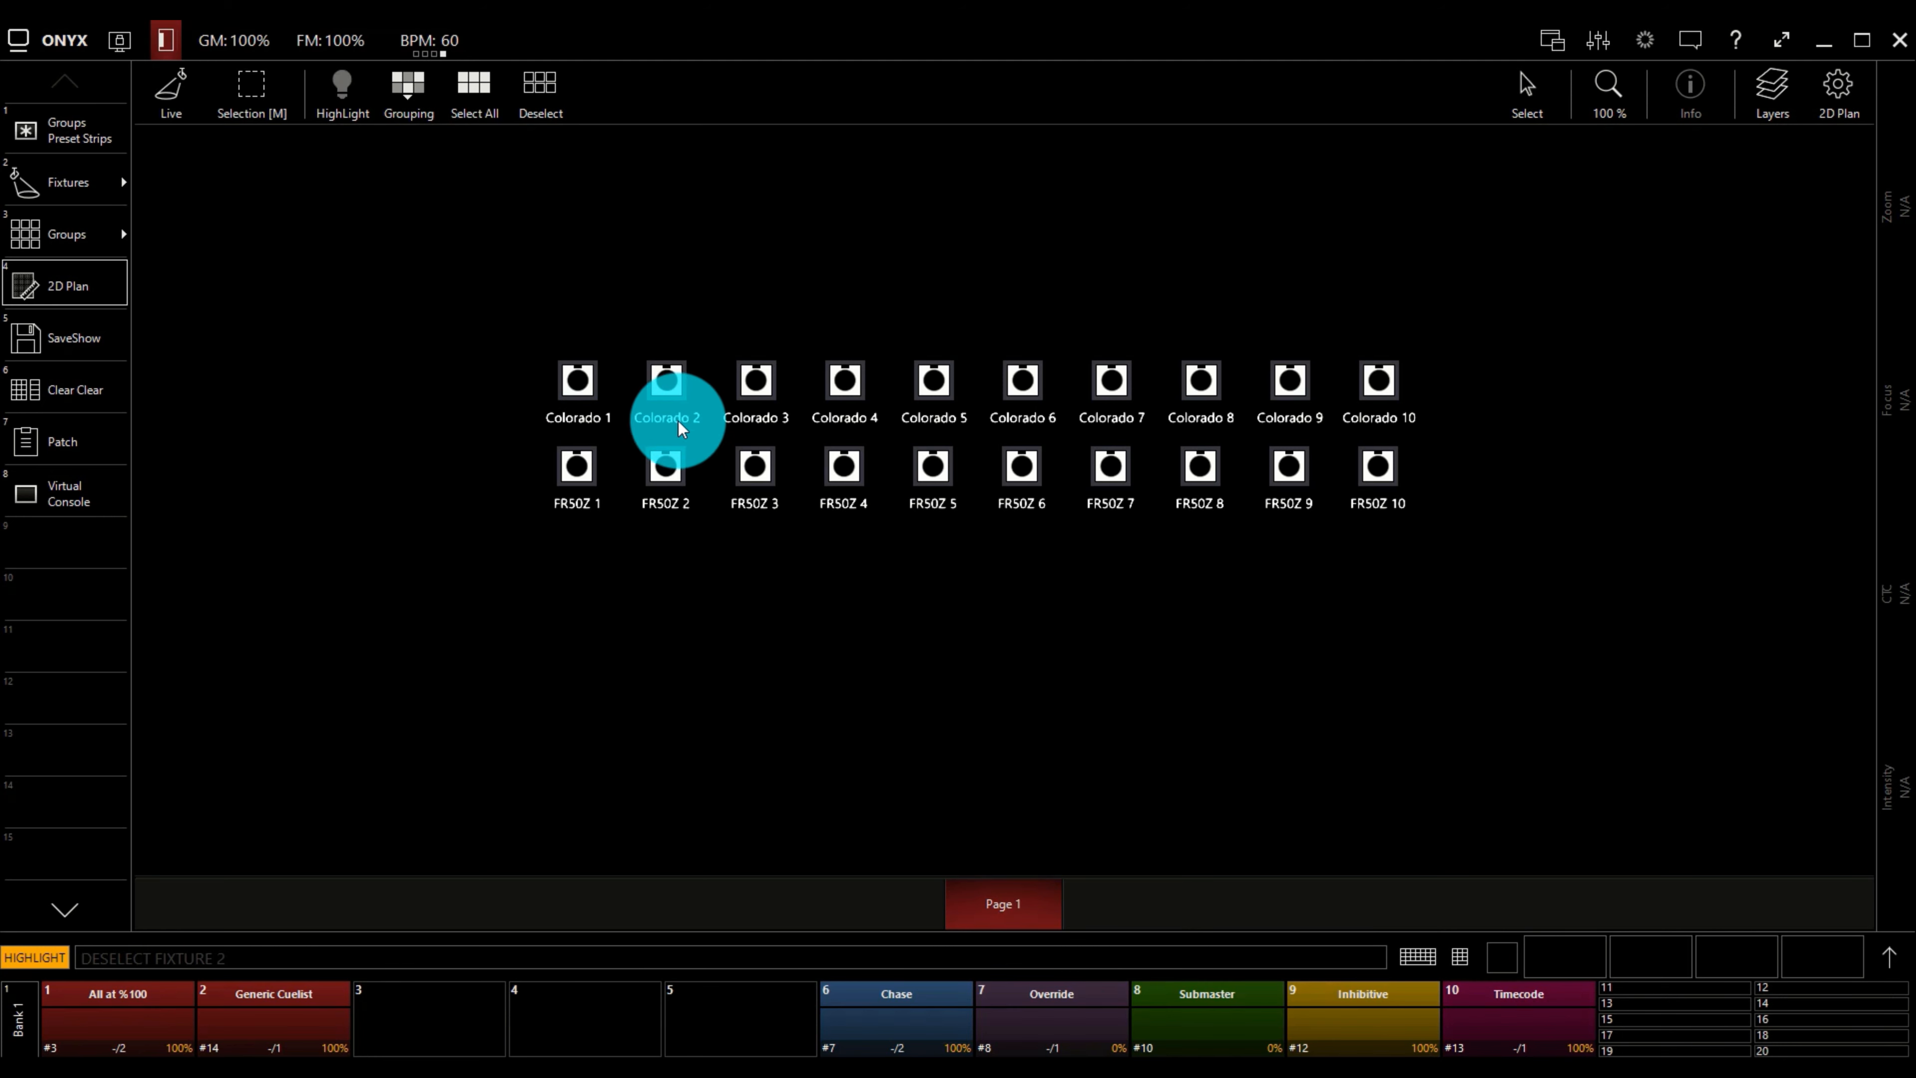
Highlight FR50Z 2 and FR50Z 3 one after the other, deselecting each fixture again.
{"action": "left_click", "coordinate": [667, 464]}
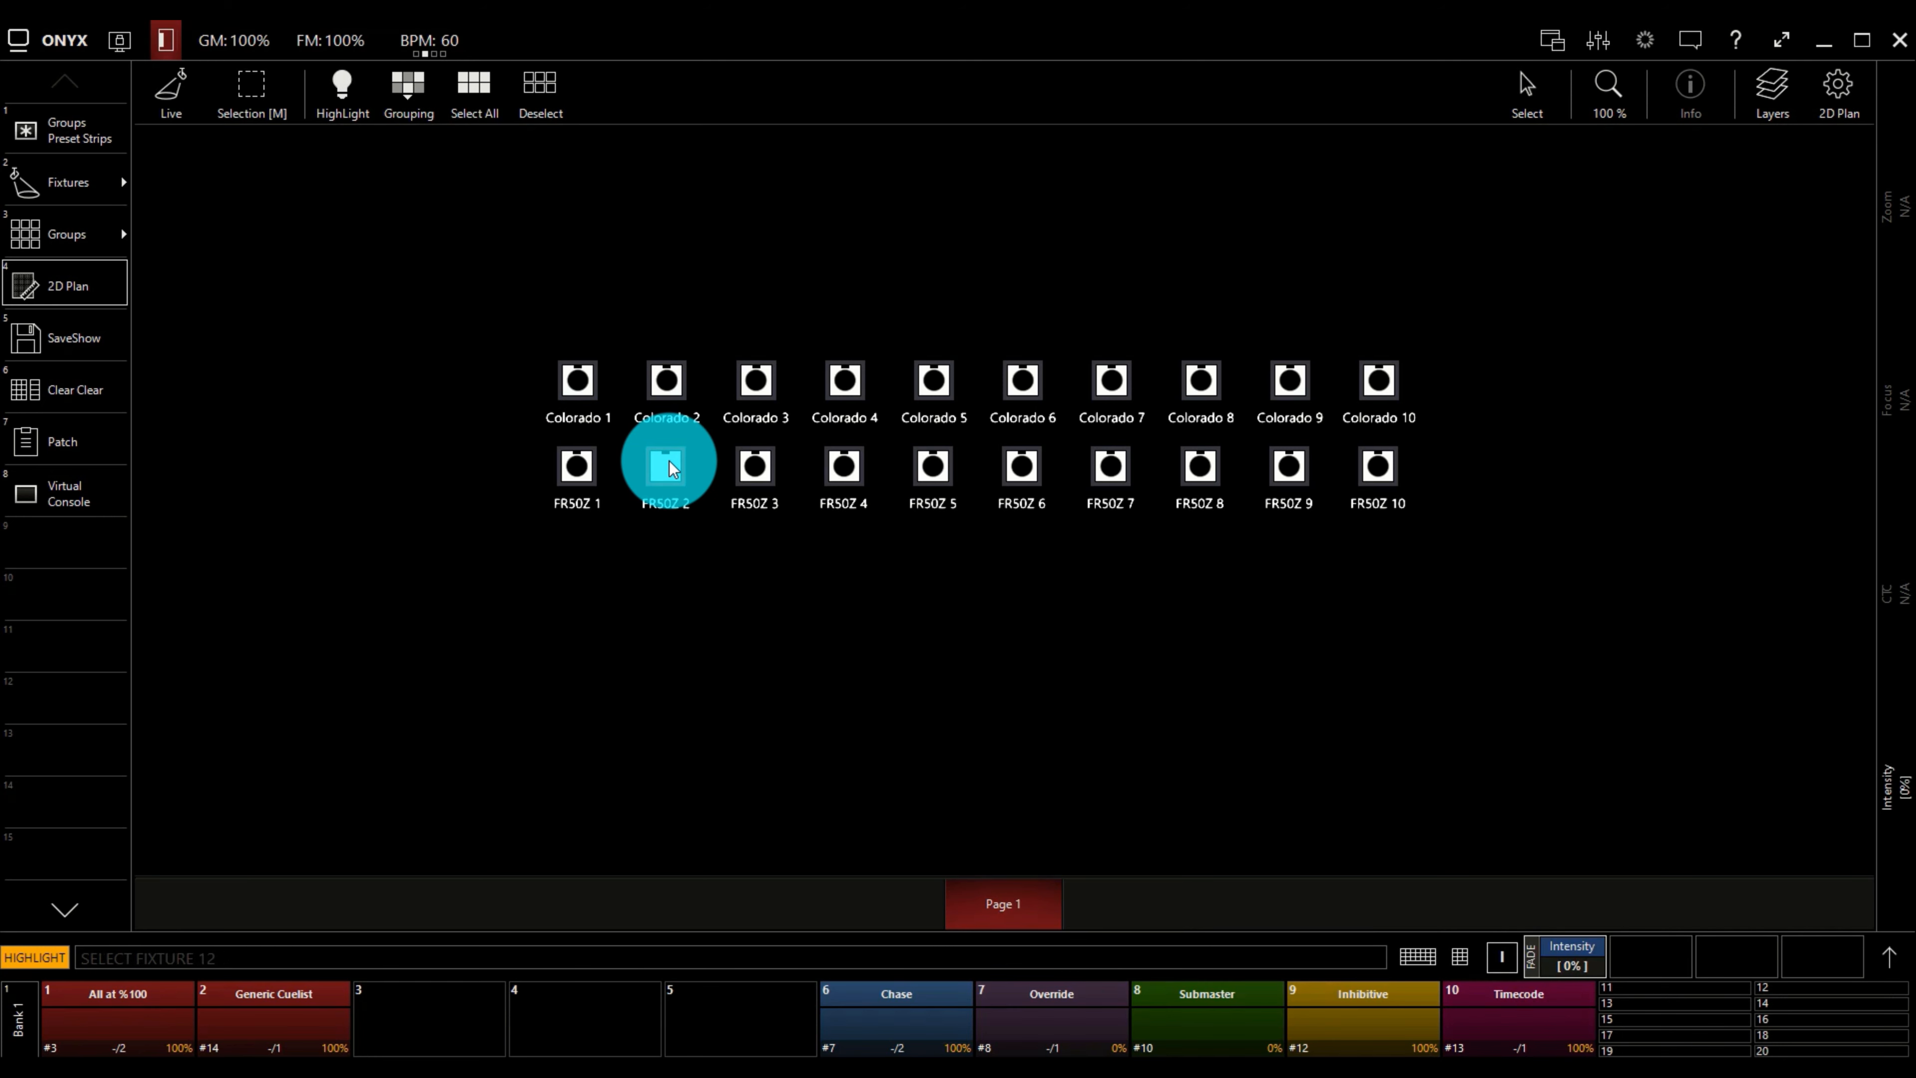
{"action": "left_click", "coordinate": [672, 466]}
{"action": "left_click", "coordinate": [767, 473]}
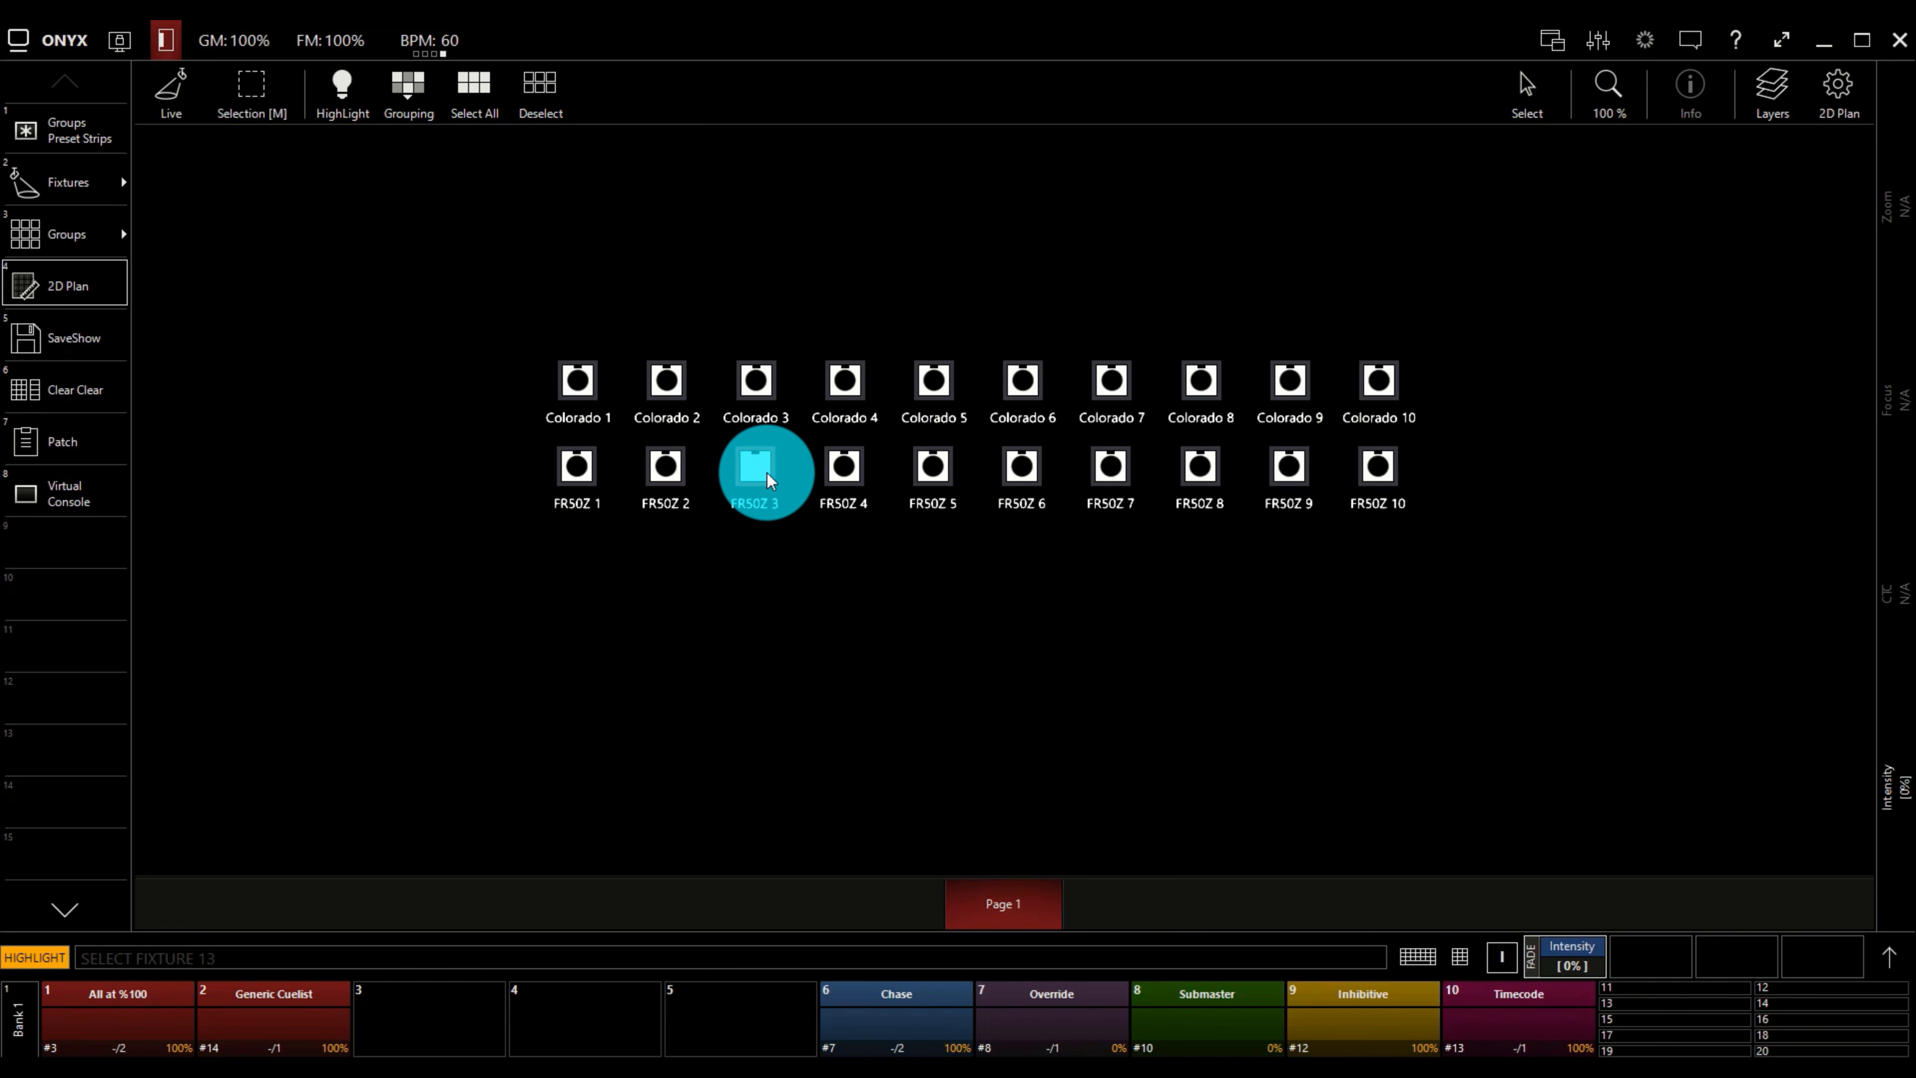
{"action": "left_click", "coordinate": [766, 473]}
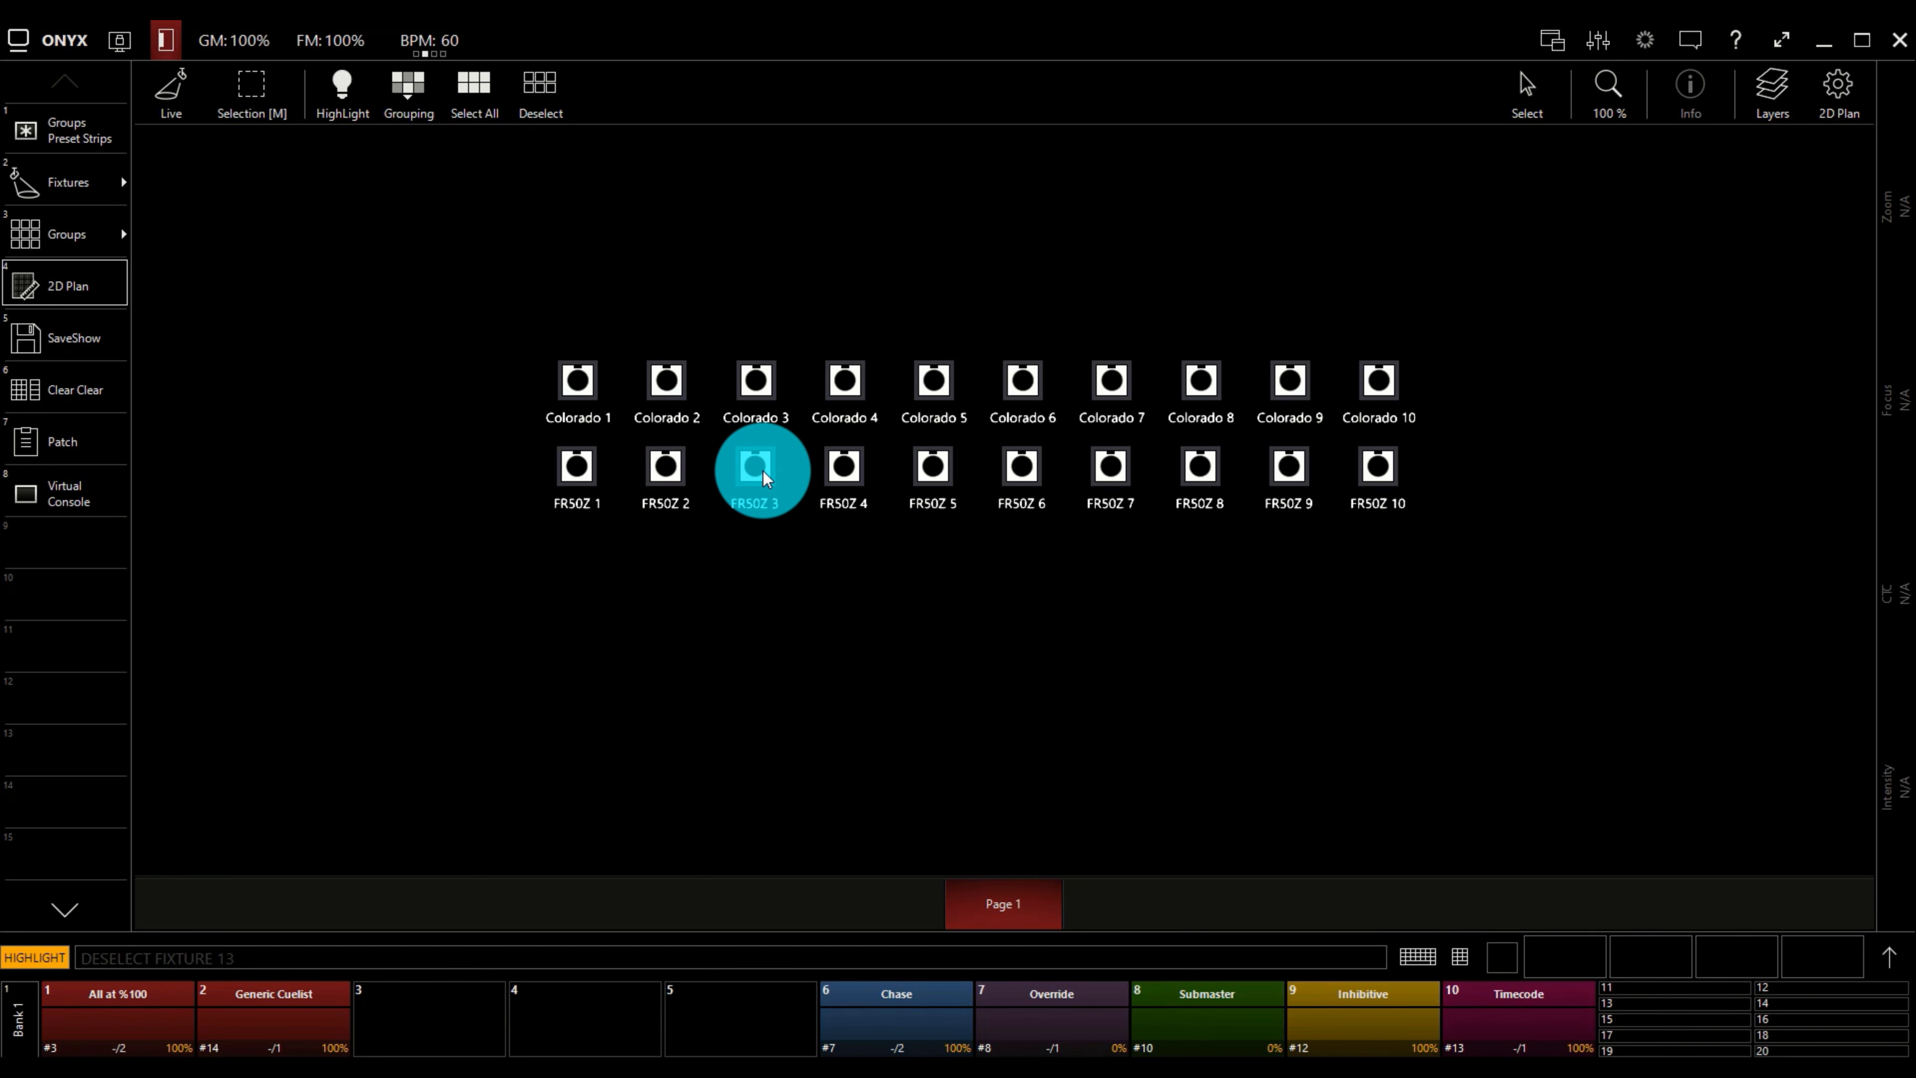
{"action": "left_click", "coordinate": [764, 470]}
{"action": "left_click", "coordinate": [764, 470]}
Highlight Colorado 1 once more, deselect it and turn HighLight off.
{"action": "left_click", "coordinate": [586, 397]}
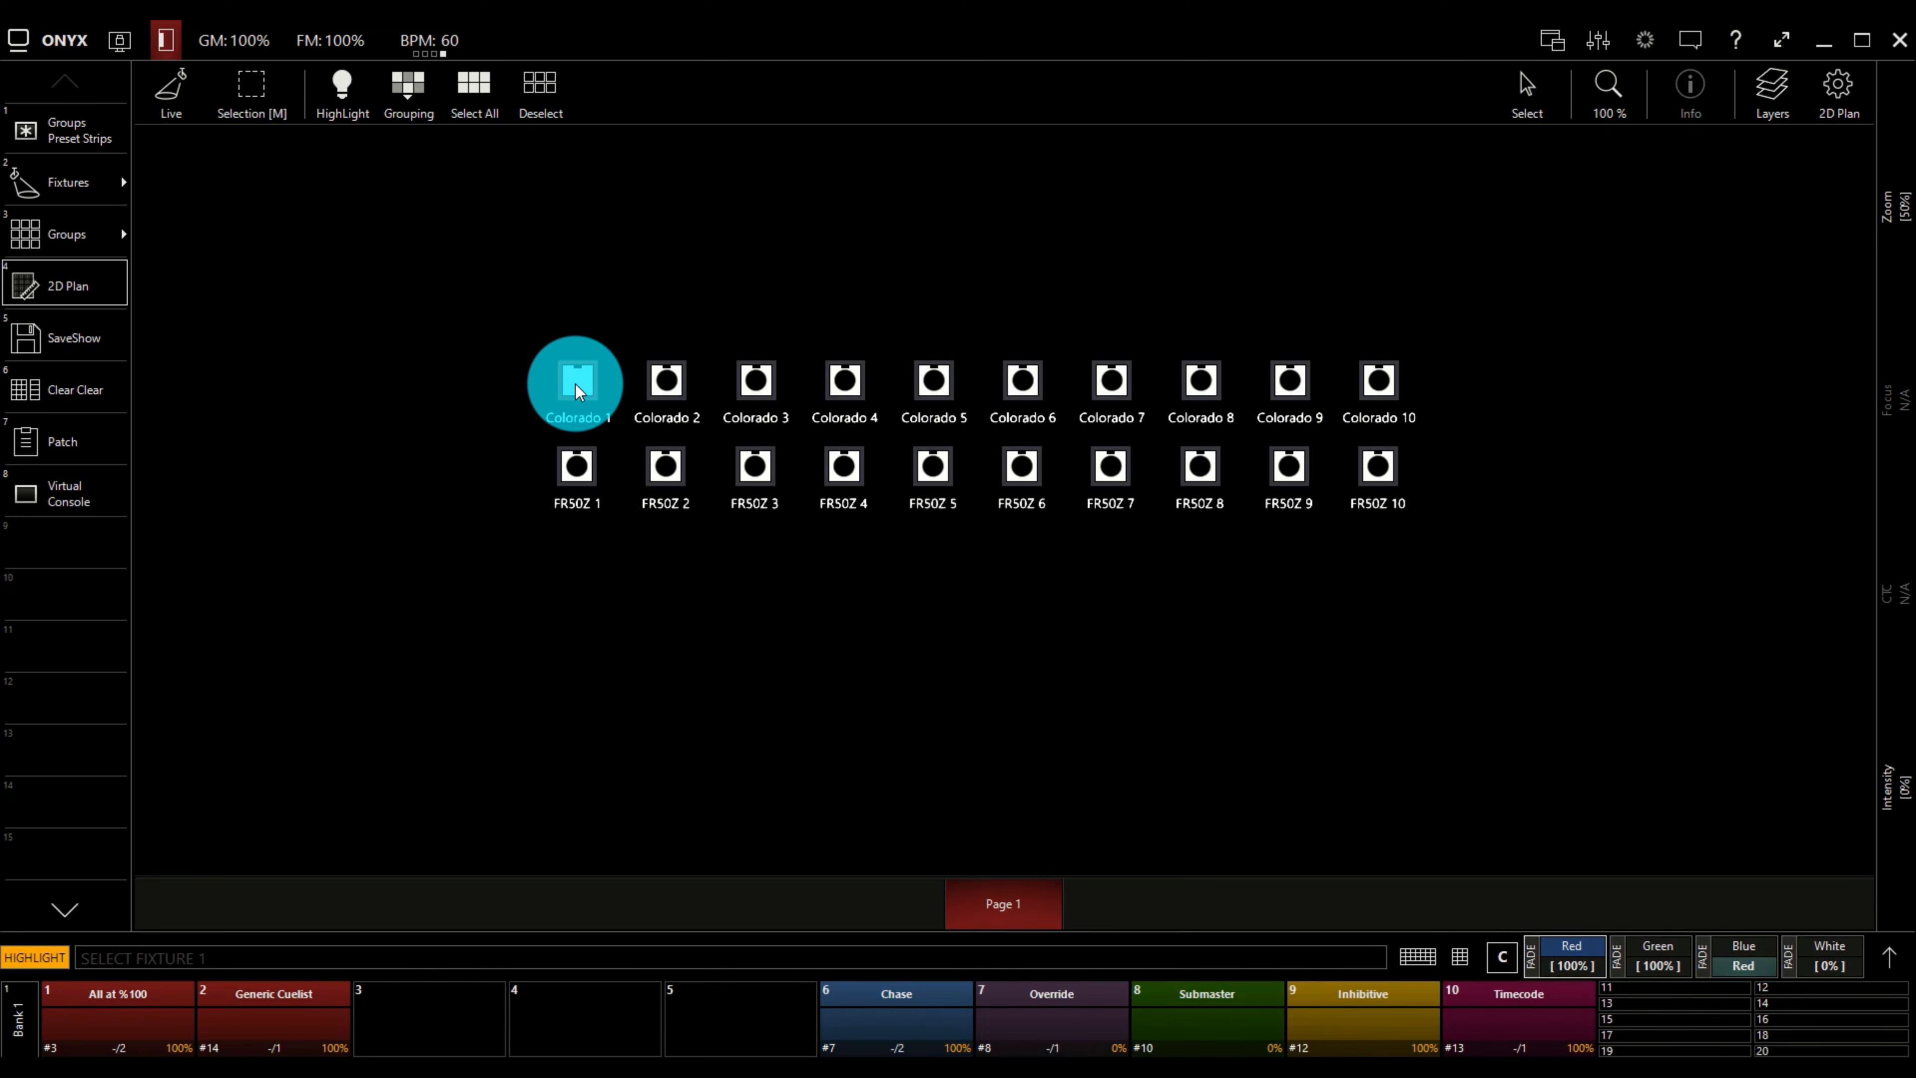
{"action": "left_click", "coordinate": [575, 383]}
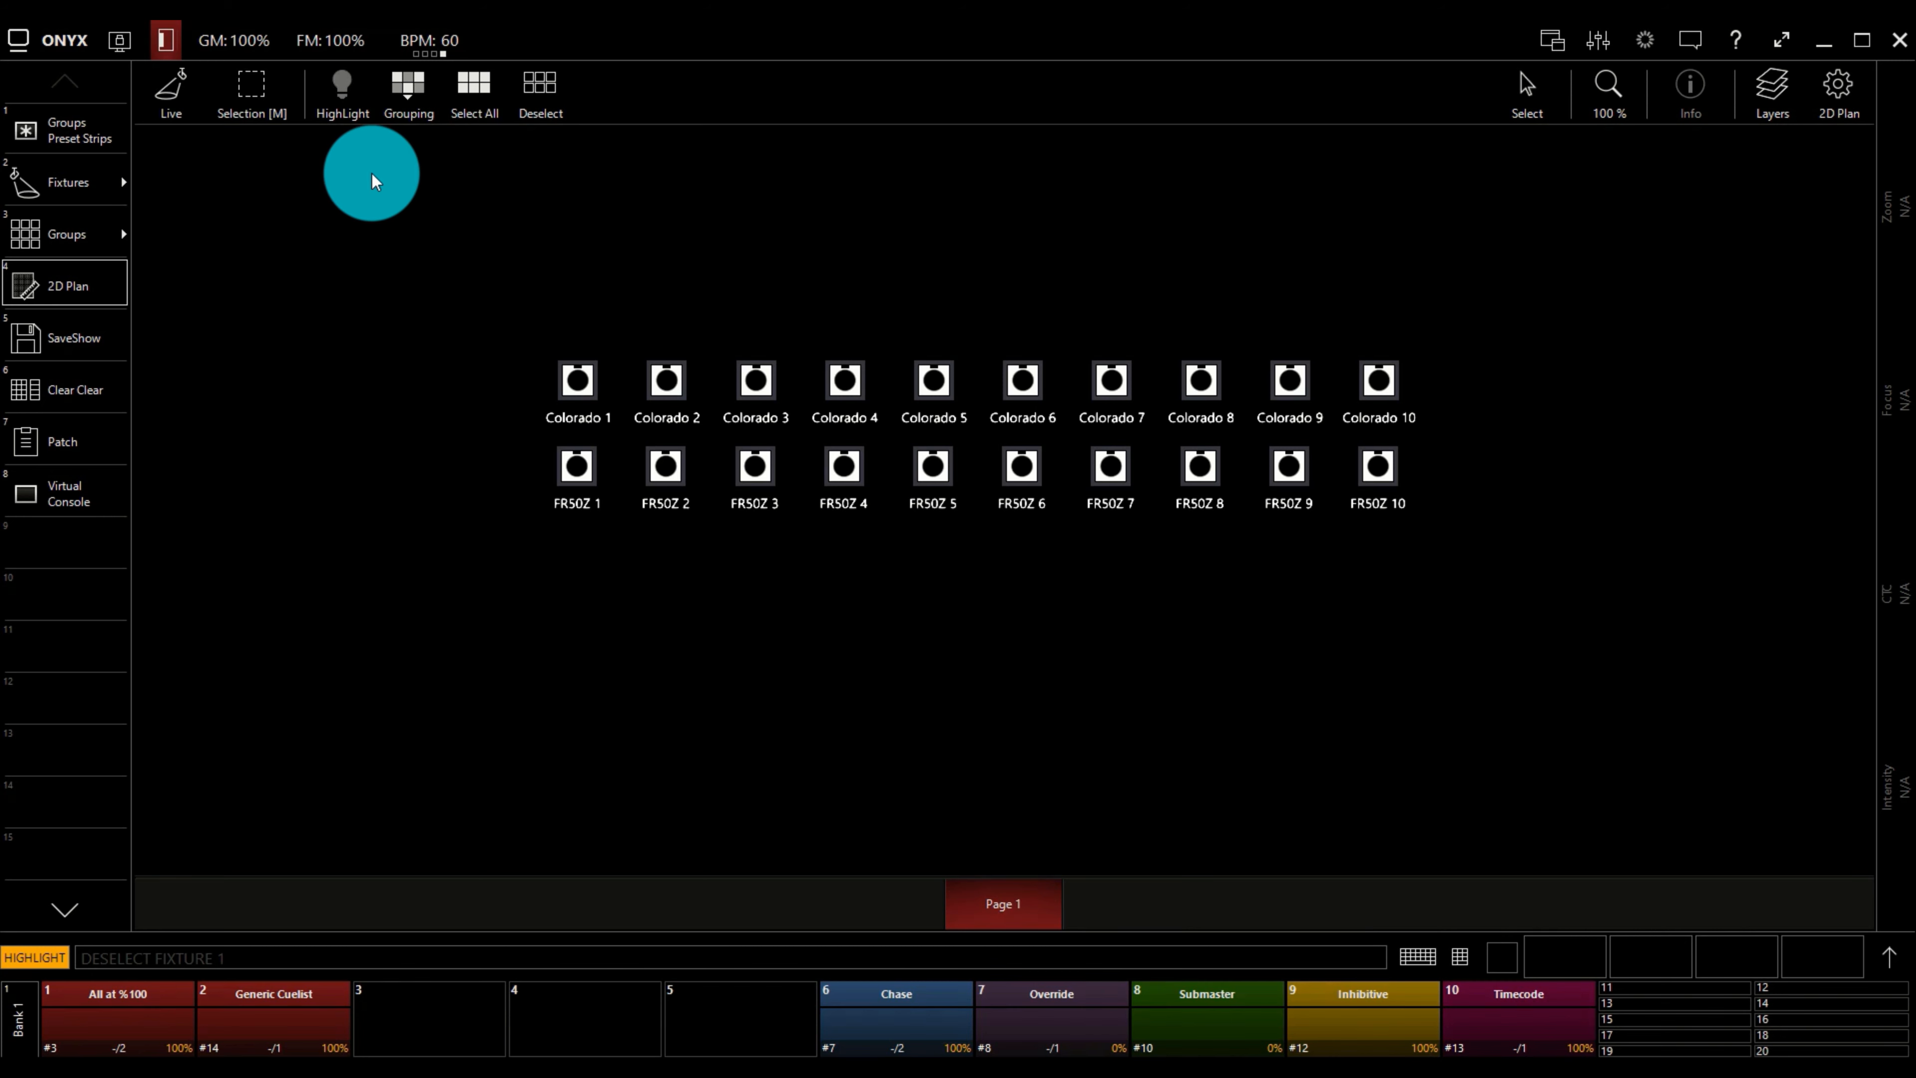
{"action": "left_click", "coordinate": [338, 87]}
Select Colorado 1–3 and FR50Z 1–3 with a rectangle and apply the Every grouping mode to them.
{"action": "left_click", "coordinate": [415, 97]}
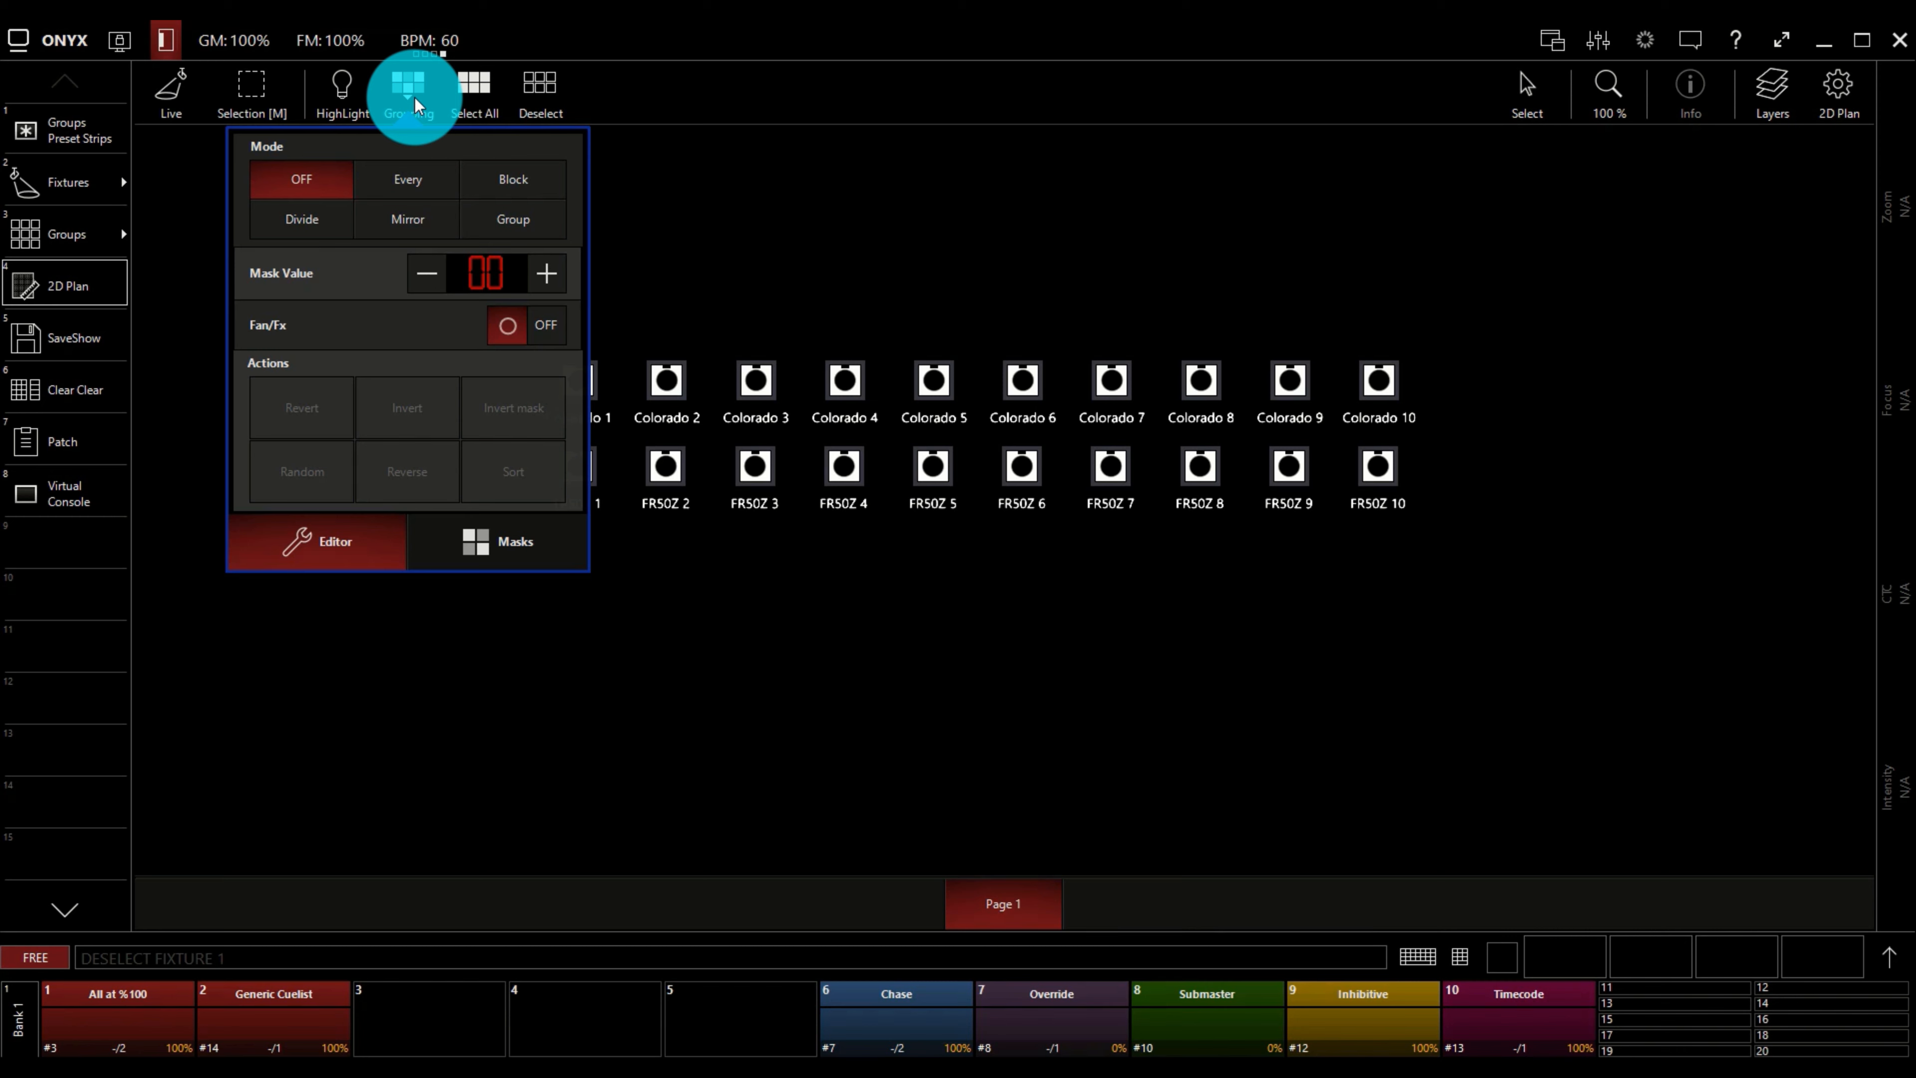
{"action": "left_click", "coordinate": [415, 97]}
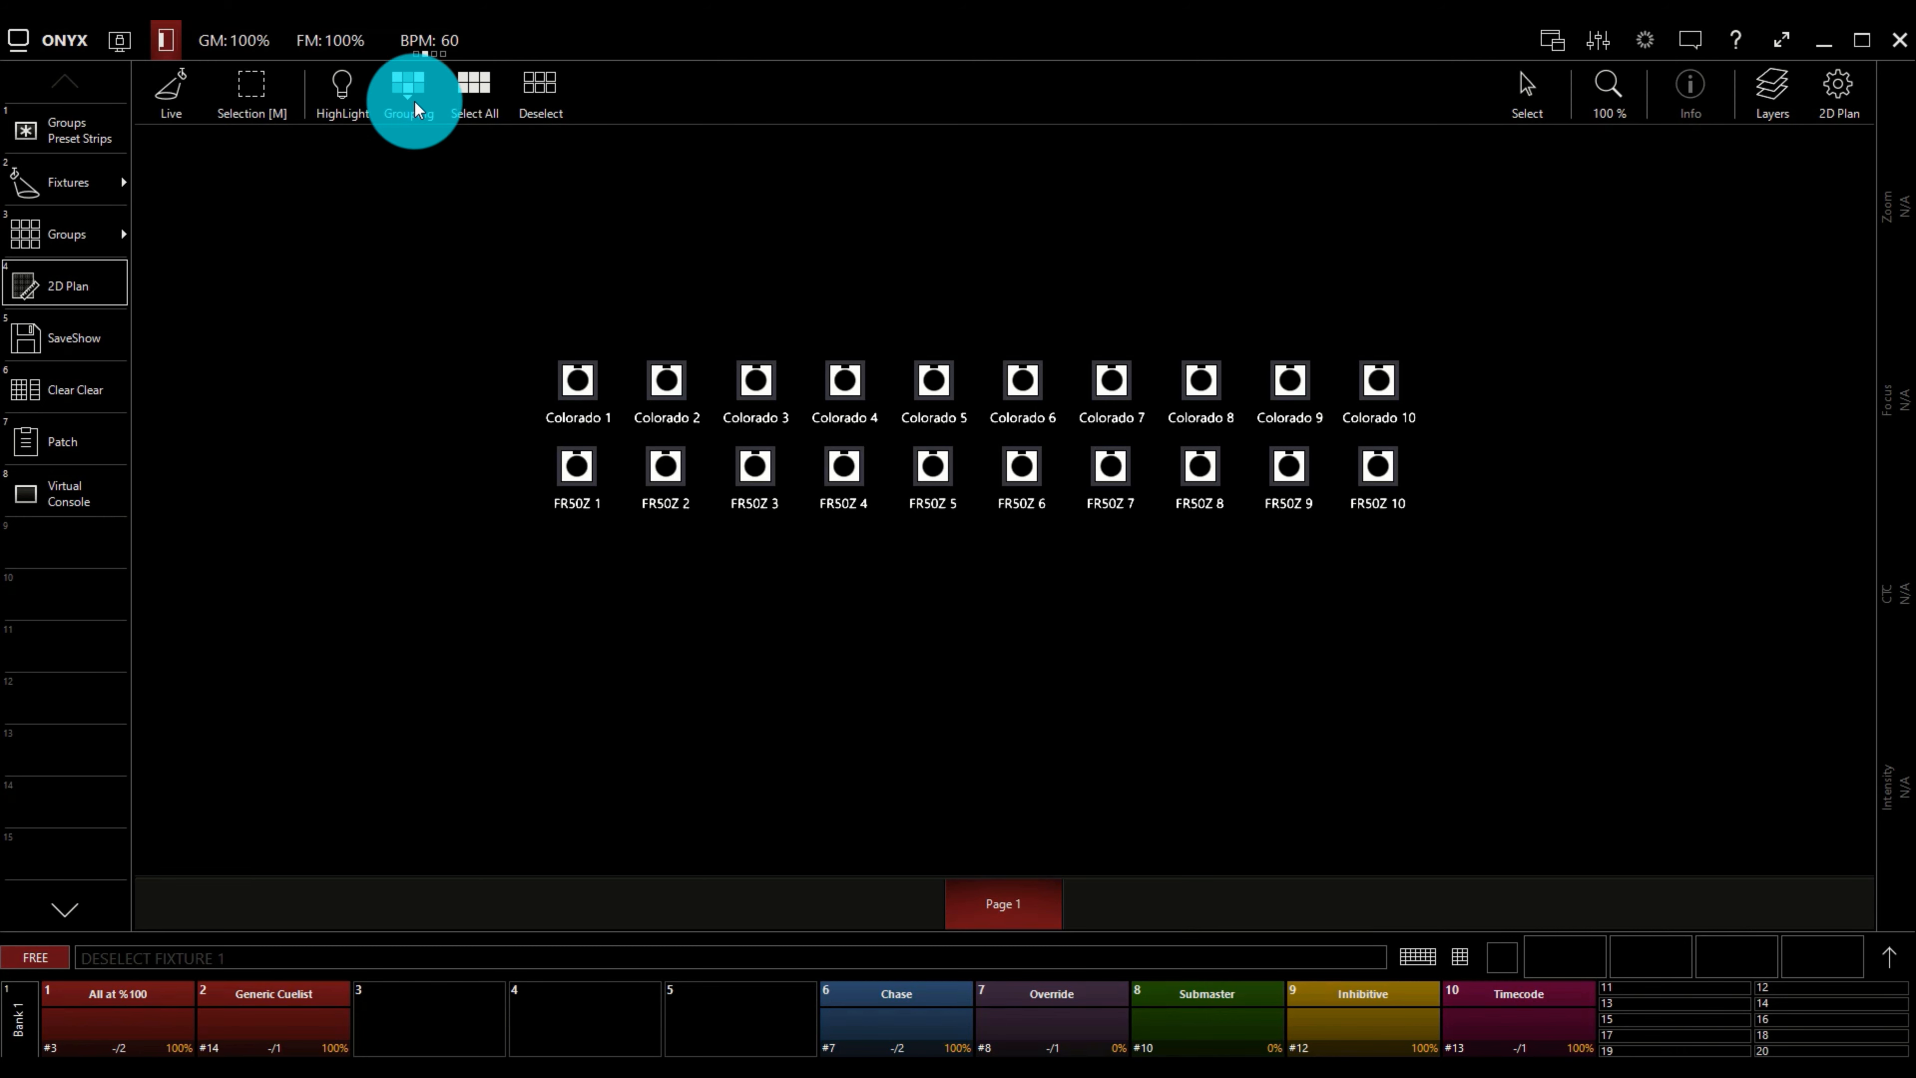
{"action": "left_click_drag", "start_coordinate": [491, 303], "coordinate": [817, 577]}
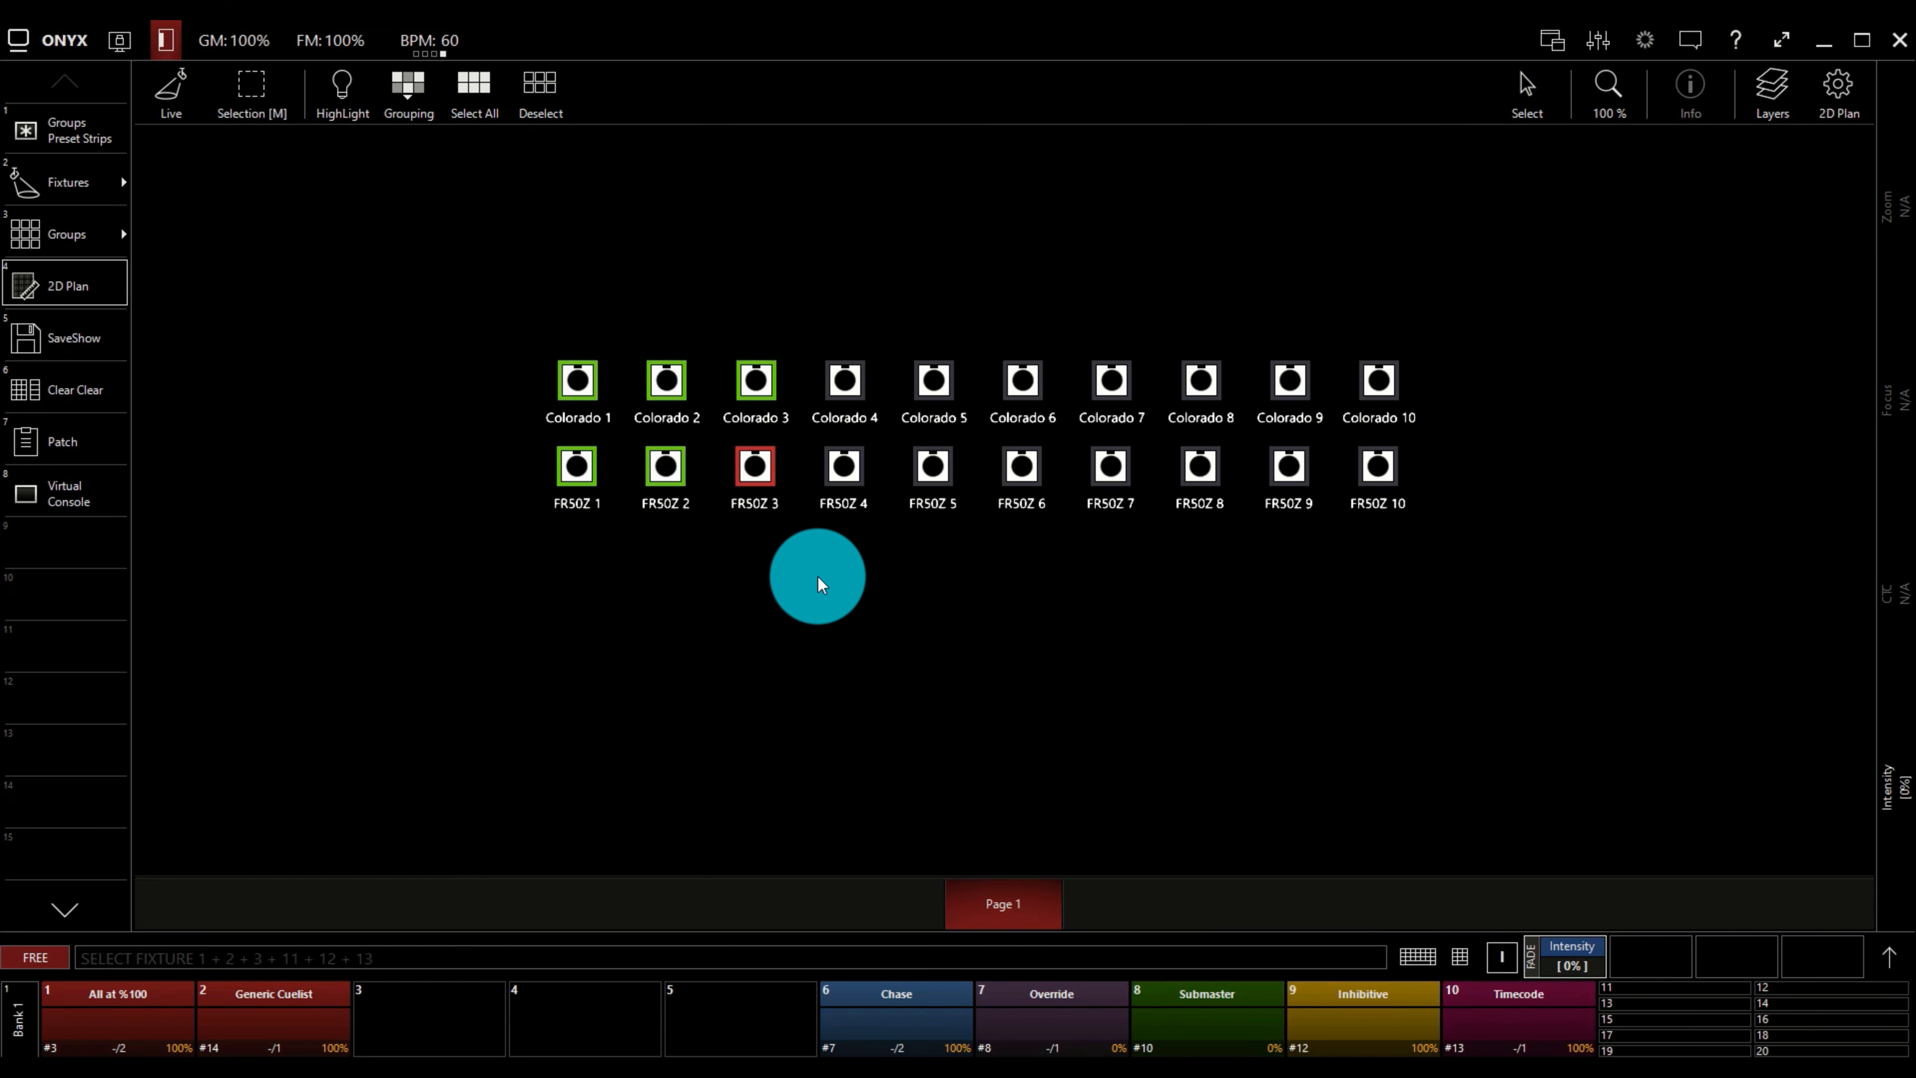
{"action": "left_click", "coordinate": [398, 96]}
{"action": "left_click", "coordinate": [421, 178]}
{"action": "left_click", "coordinate": [407, 95]}
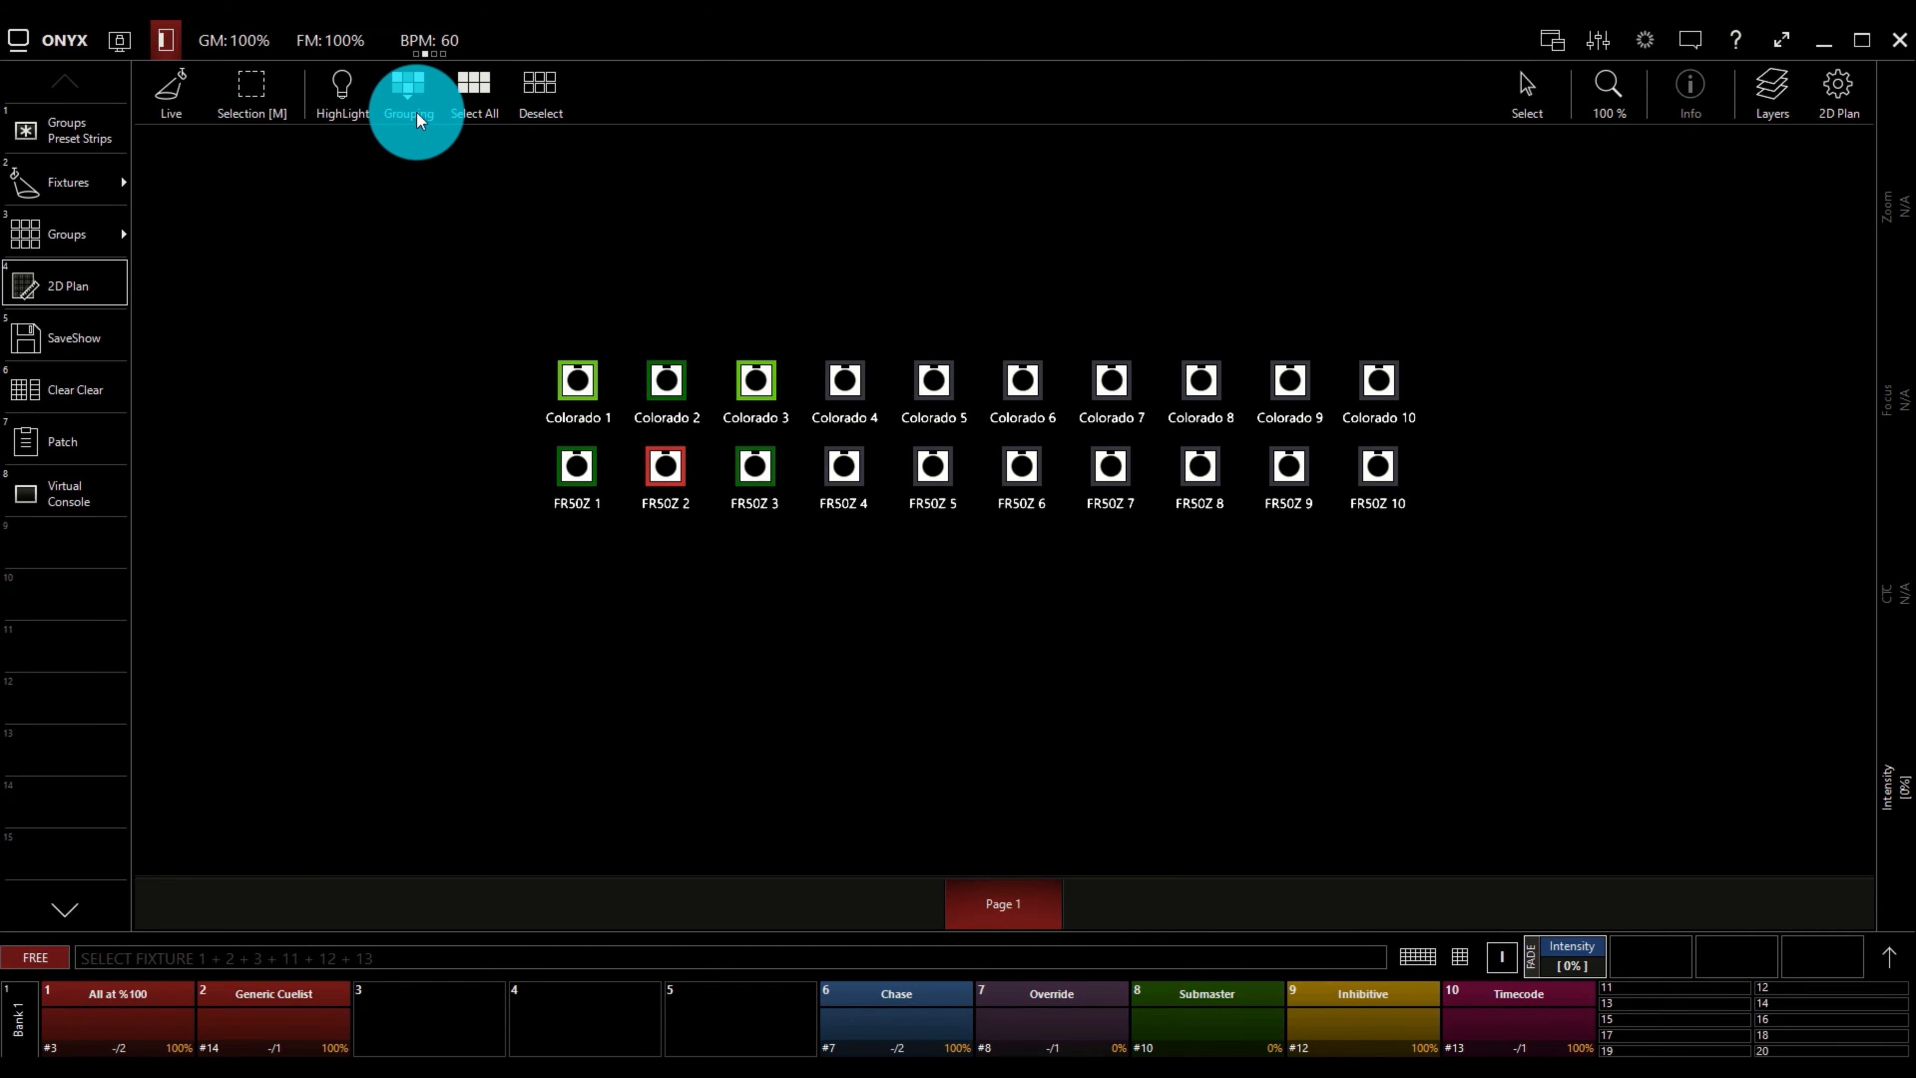
Check a selection of all plan fixtures against the Fixtures list, and deselect everything.
{"action": "left_click", "coordinate": [475, 89]}
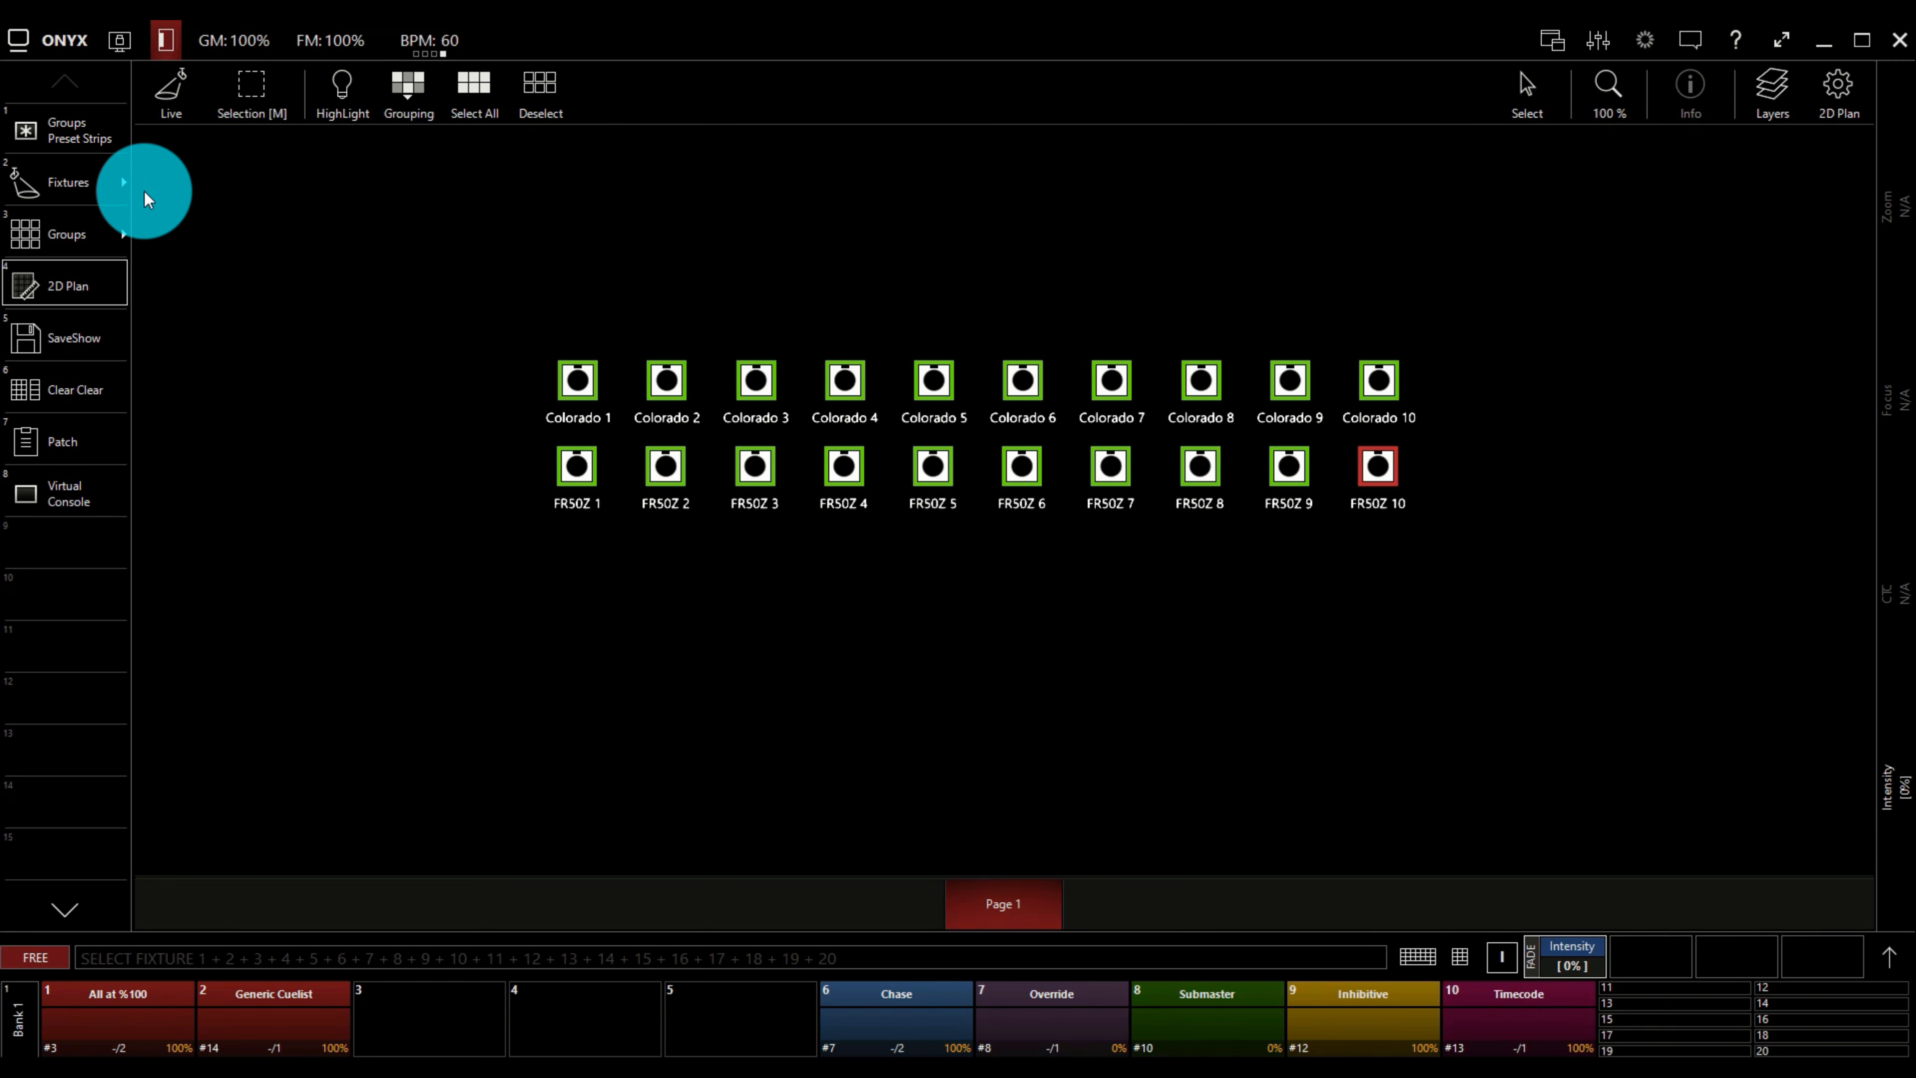
{"action": "left_click", "coordinate": [105, 184]}
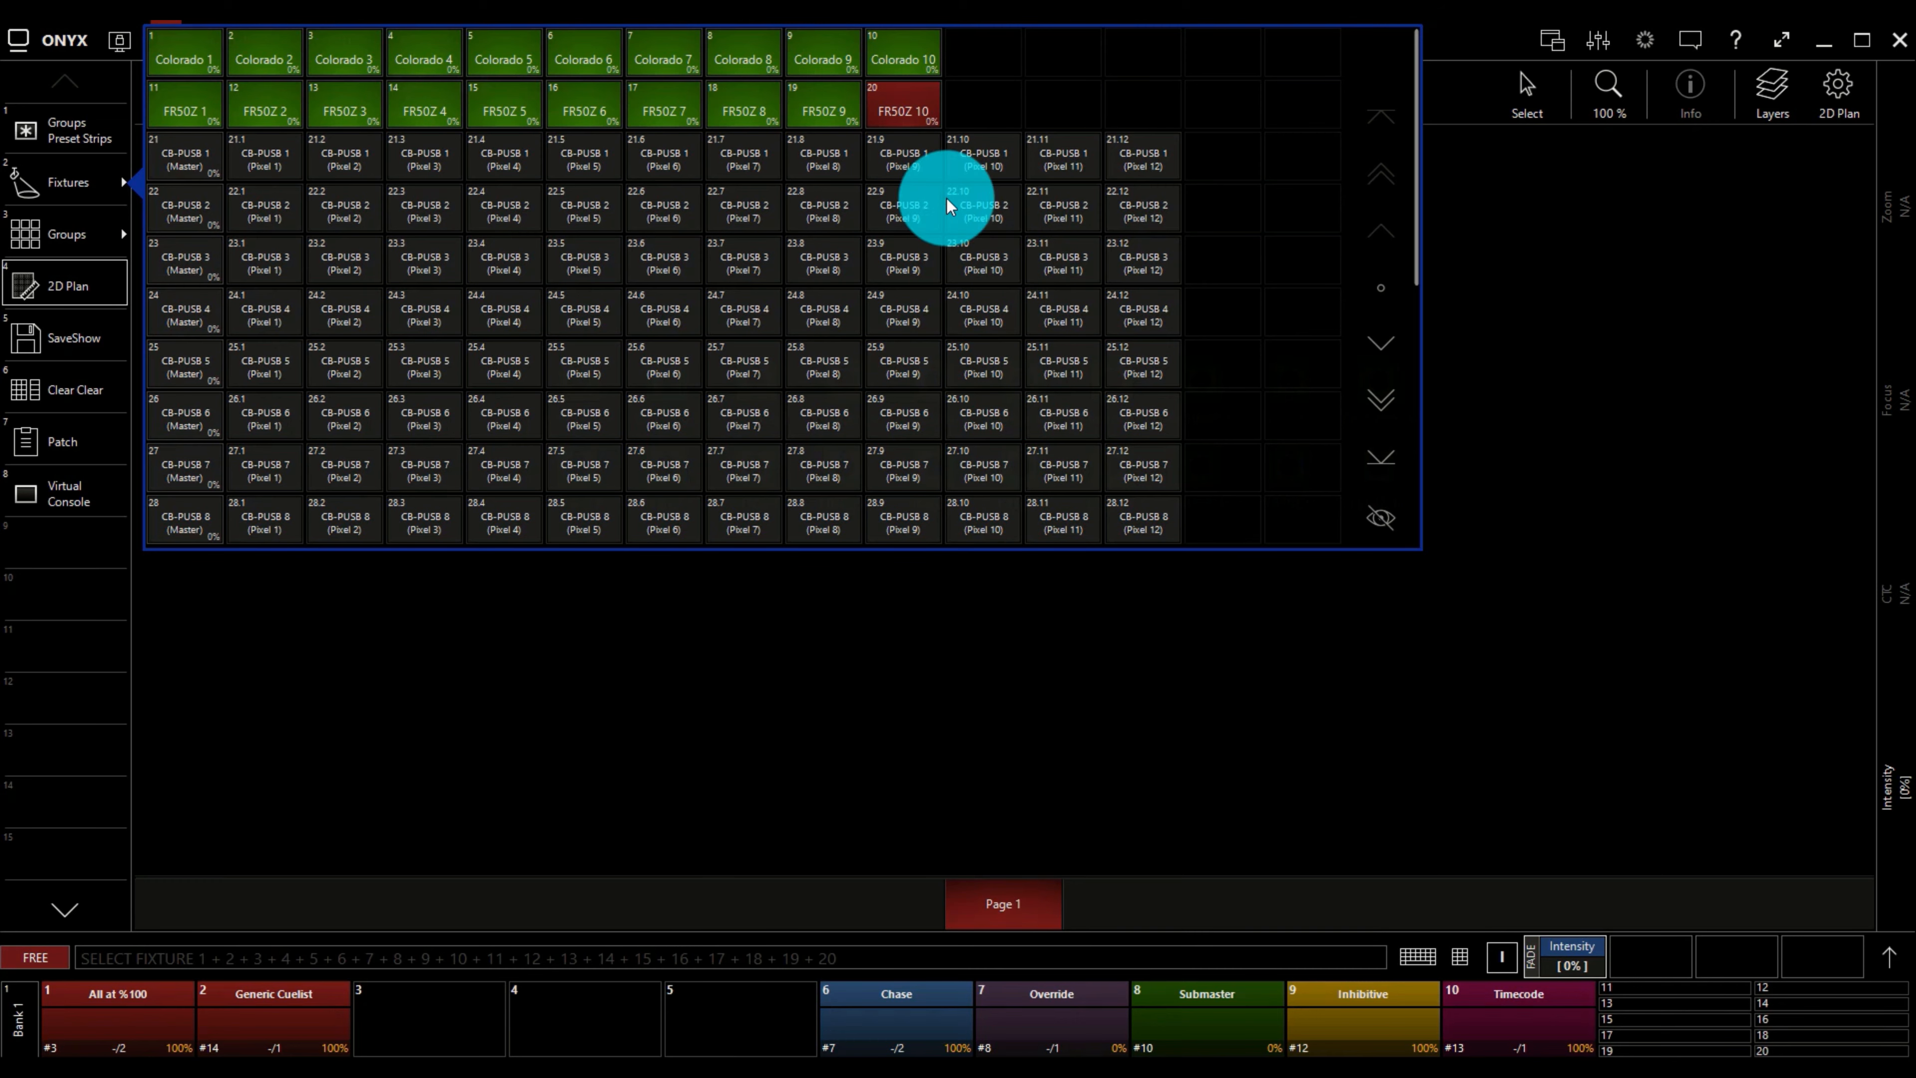
{"action": "scroll", "coordinate": [578, 320], "scroll_direction": "down", "scroll_amount": 4}
{"action": "scroll", "coordinate": [578, 320], "scroll_direction": "up", "scroll_amount": 4}
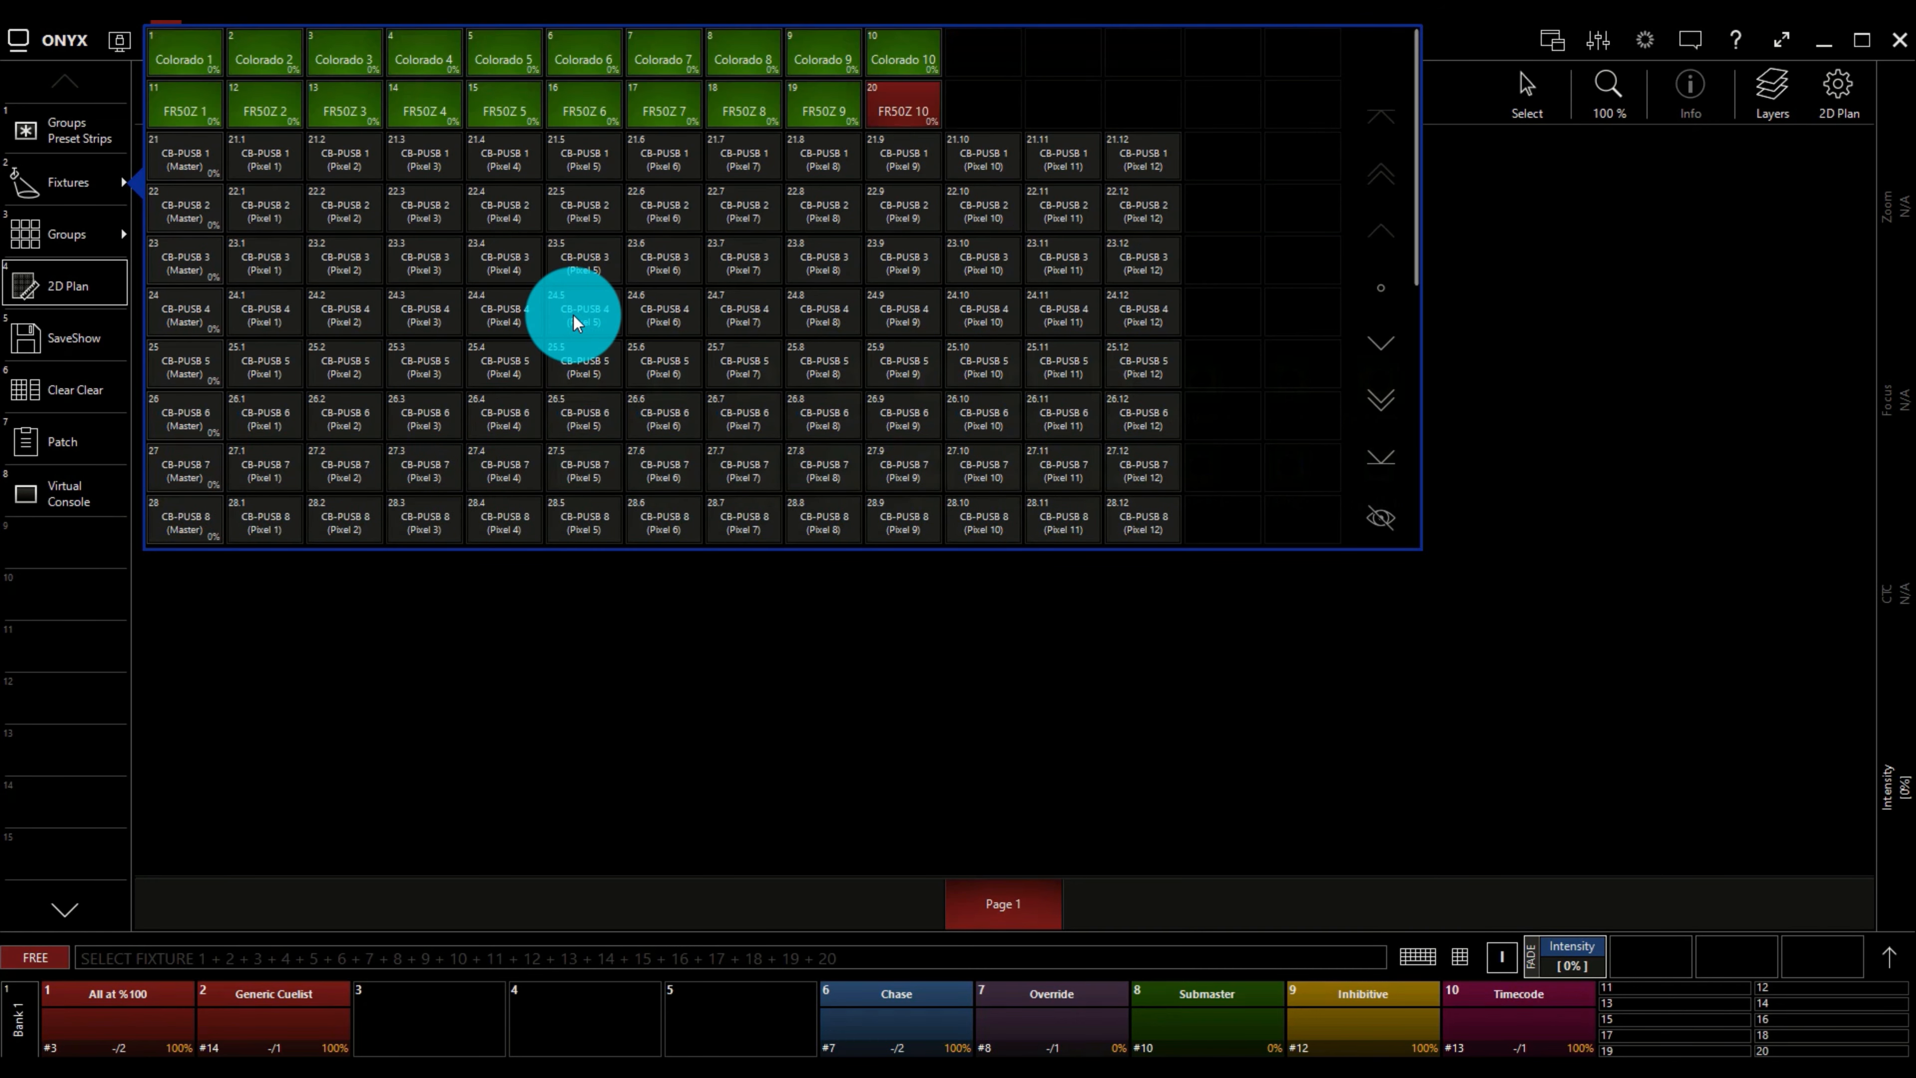
{"action": "left_click", "coordinate": [93, 178]}
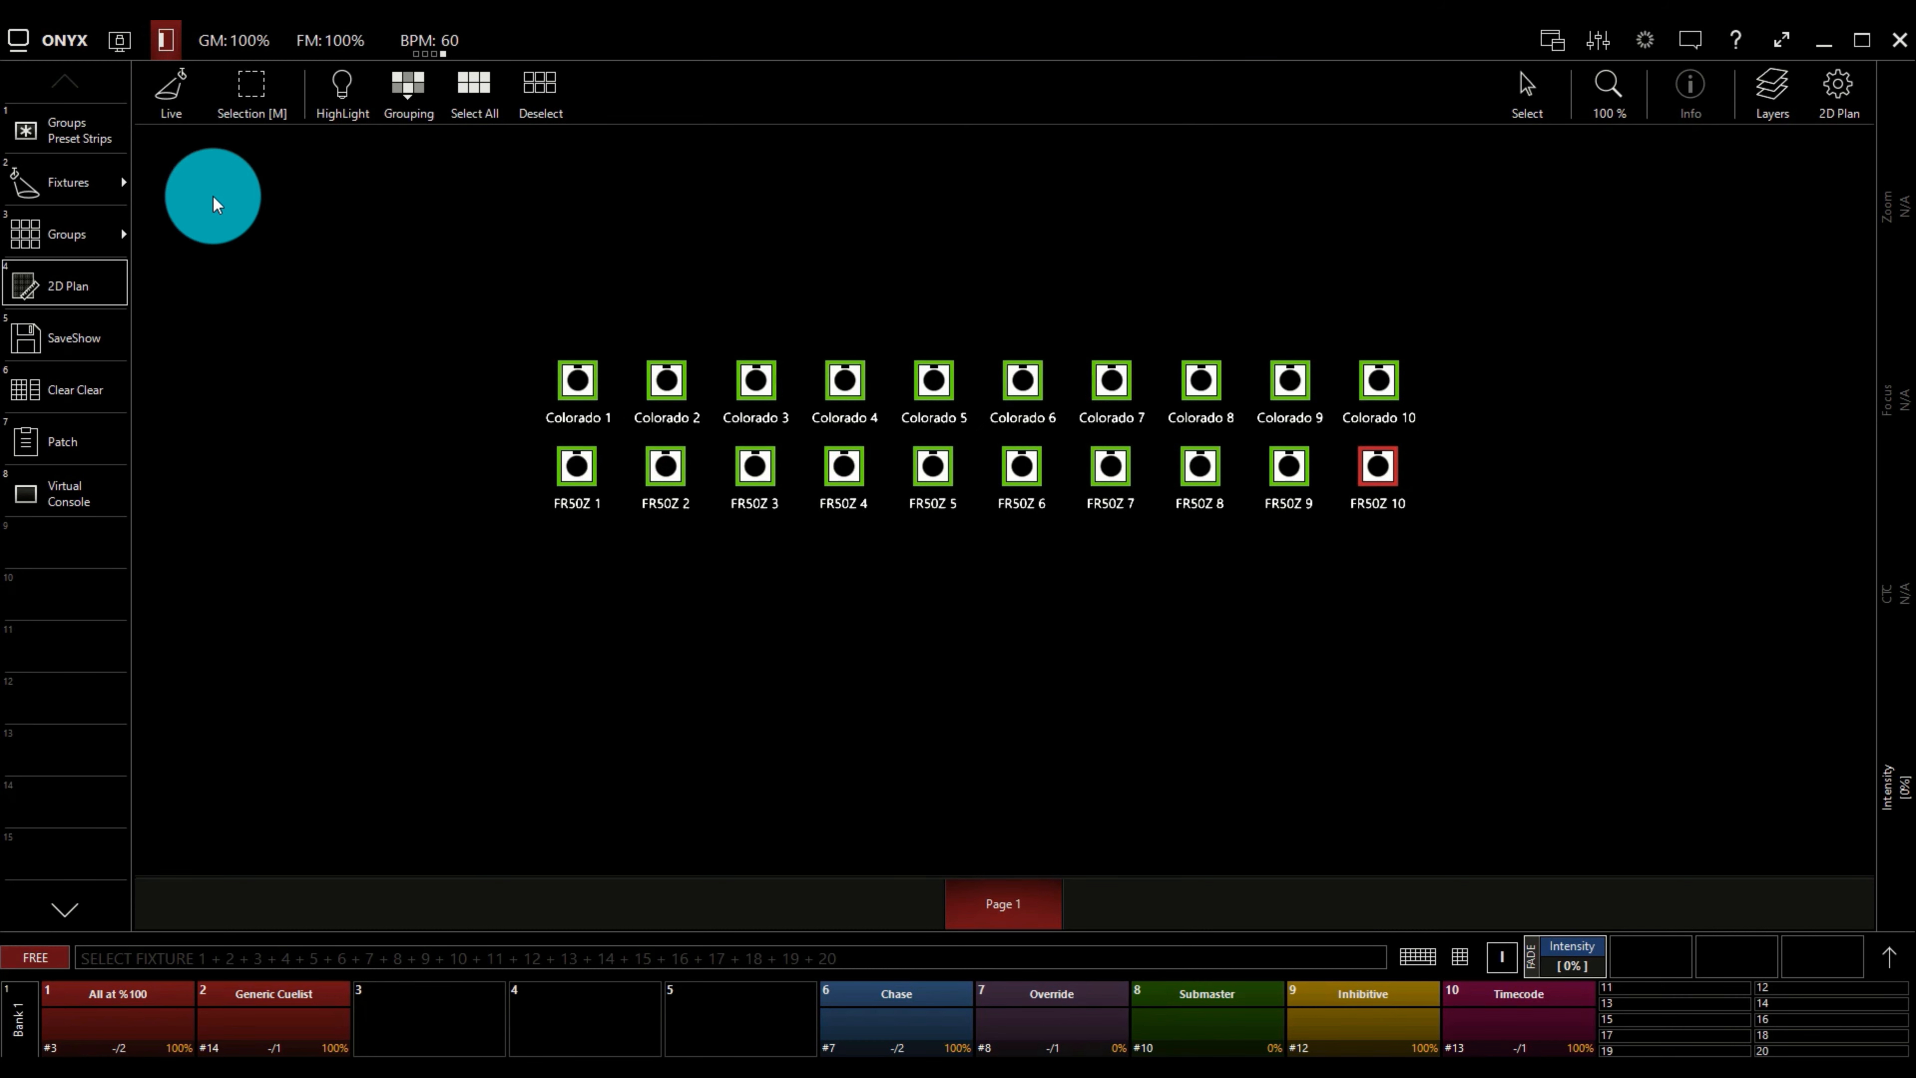
{"action": "left_click", "coordinate": [538, 75]}
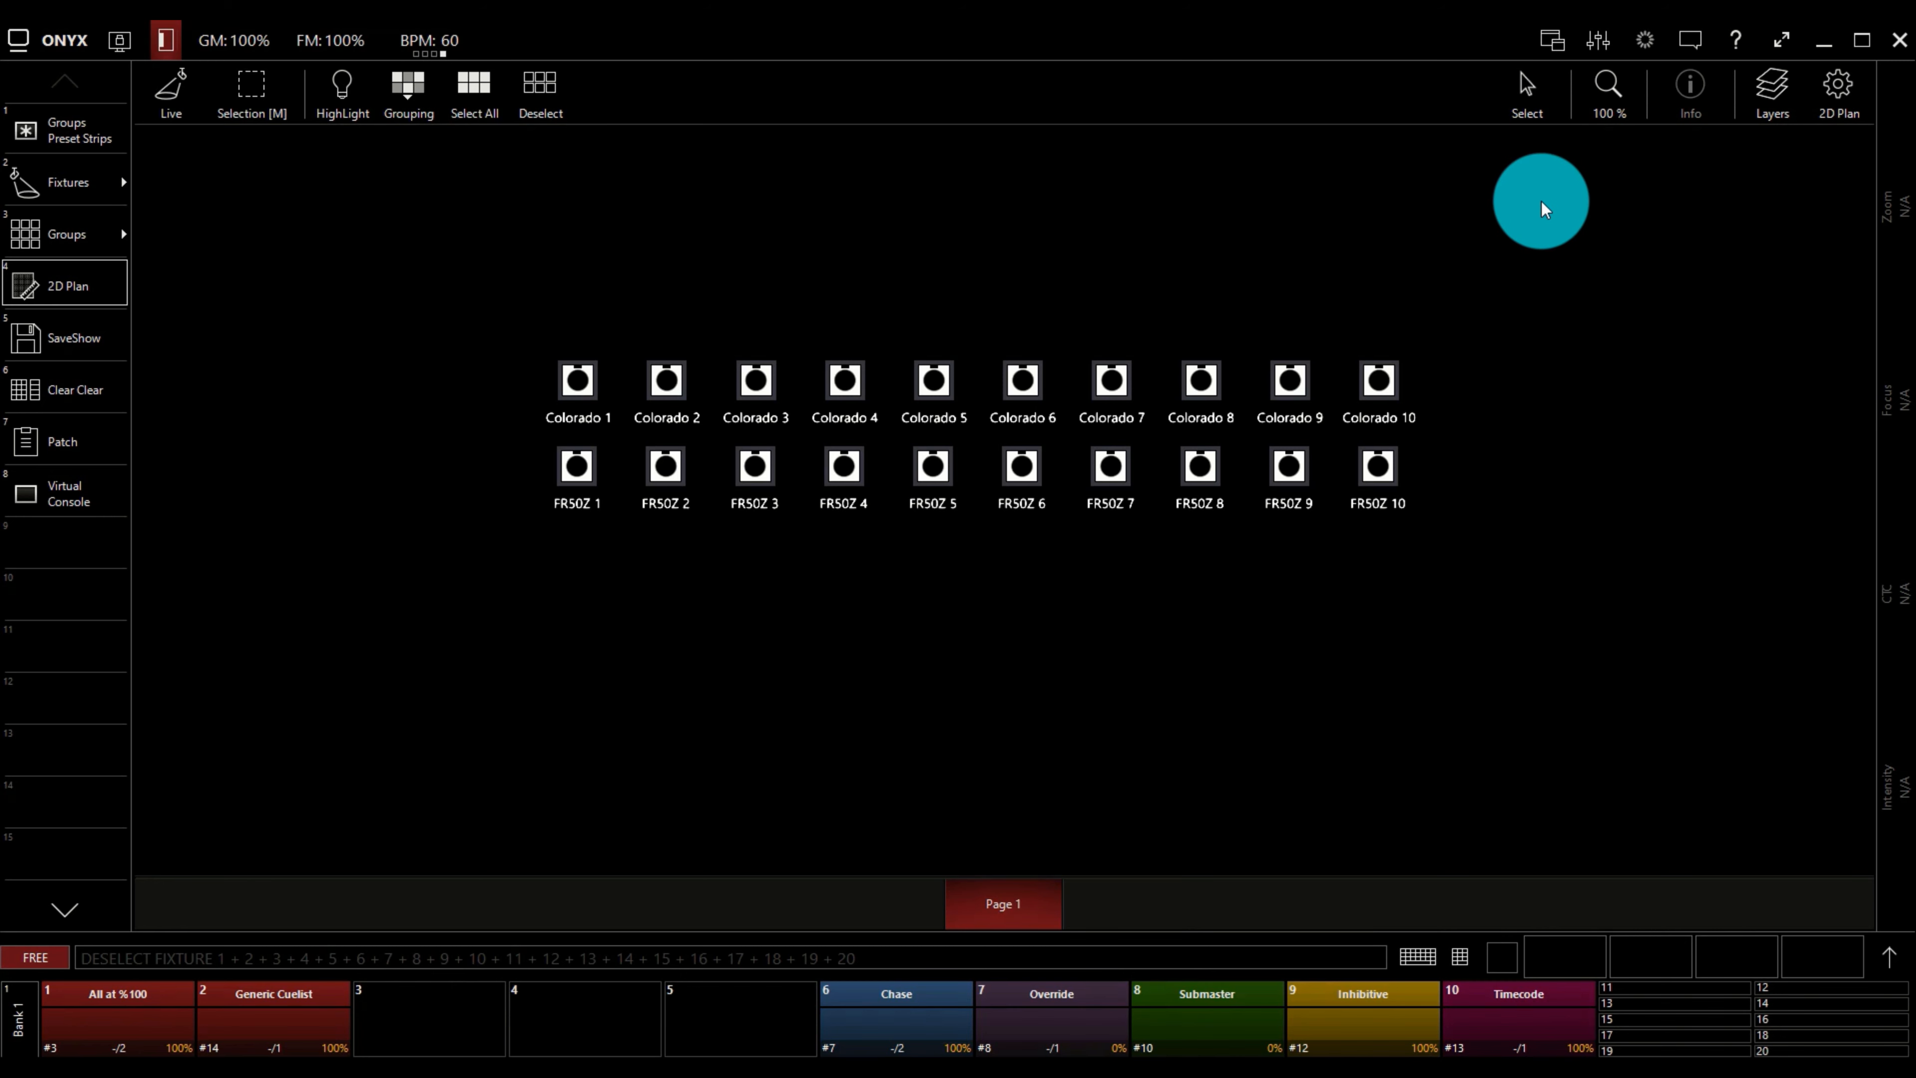
Try selecting Colorado and FR50Z fixtures 9 and 10 individually and with a rectangle, and deselect them.
{"action": "left_click", "coordinate": [1524, 106]}
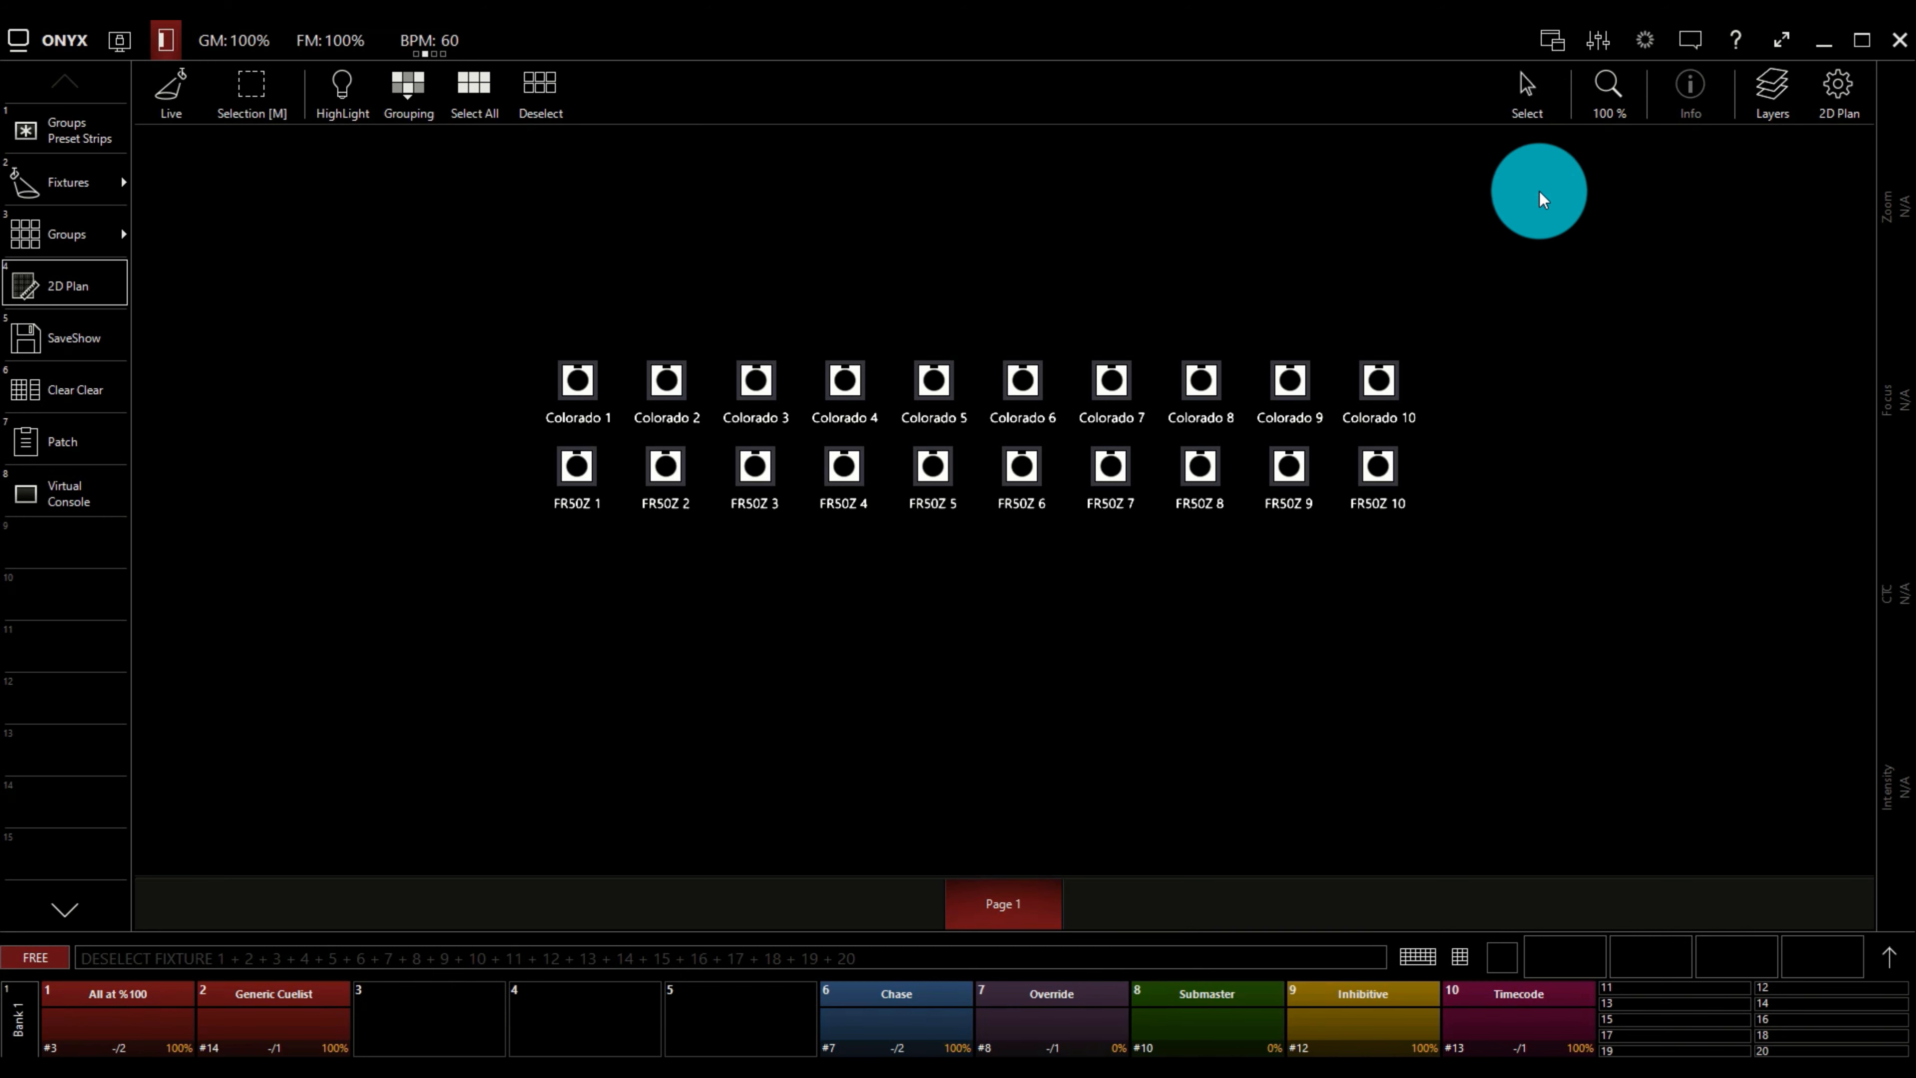
{"action": "left_click", "coordinate": [1529, 114]}
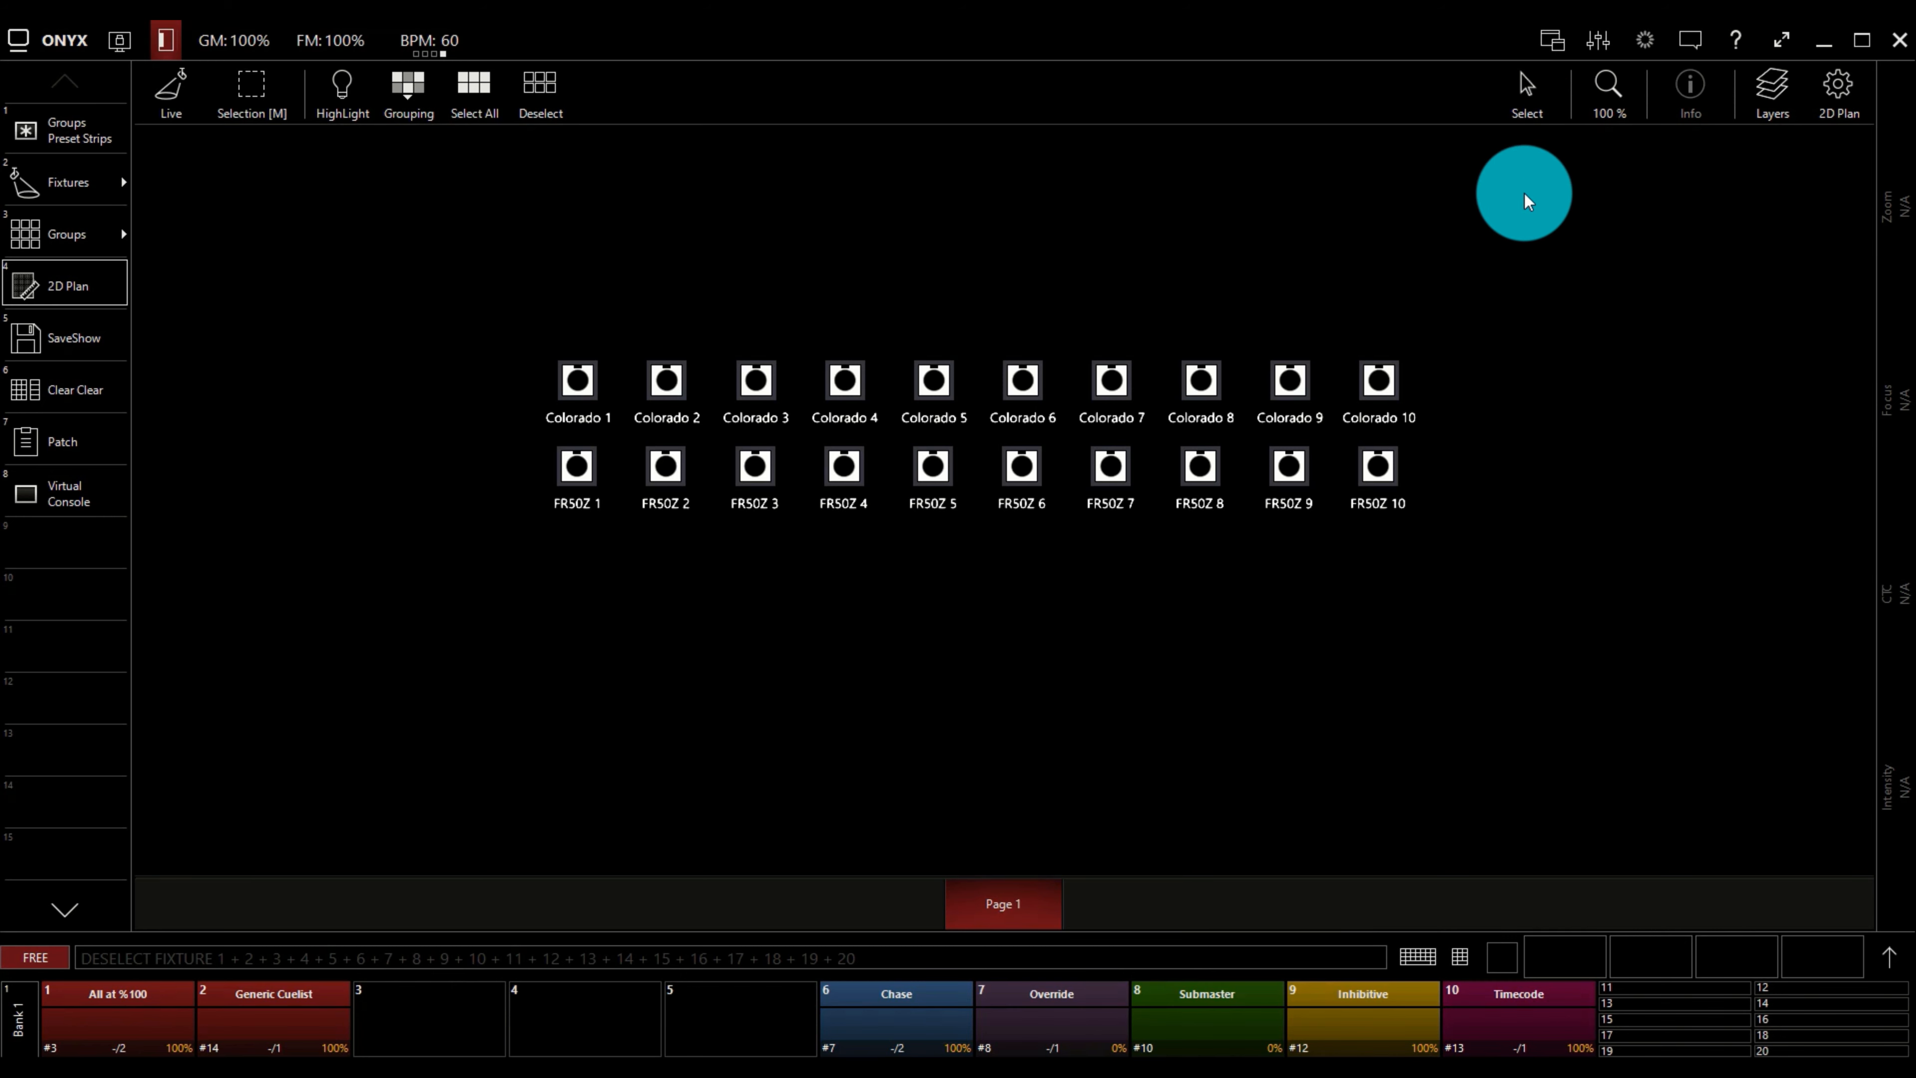
{"action": "left_click", "coordinate": [1379, 383]}
{"action": "left_click", "coordinate": [1282, 381]}
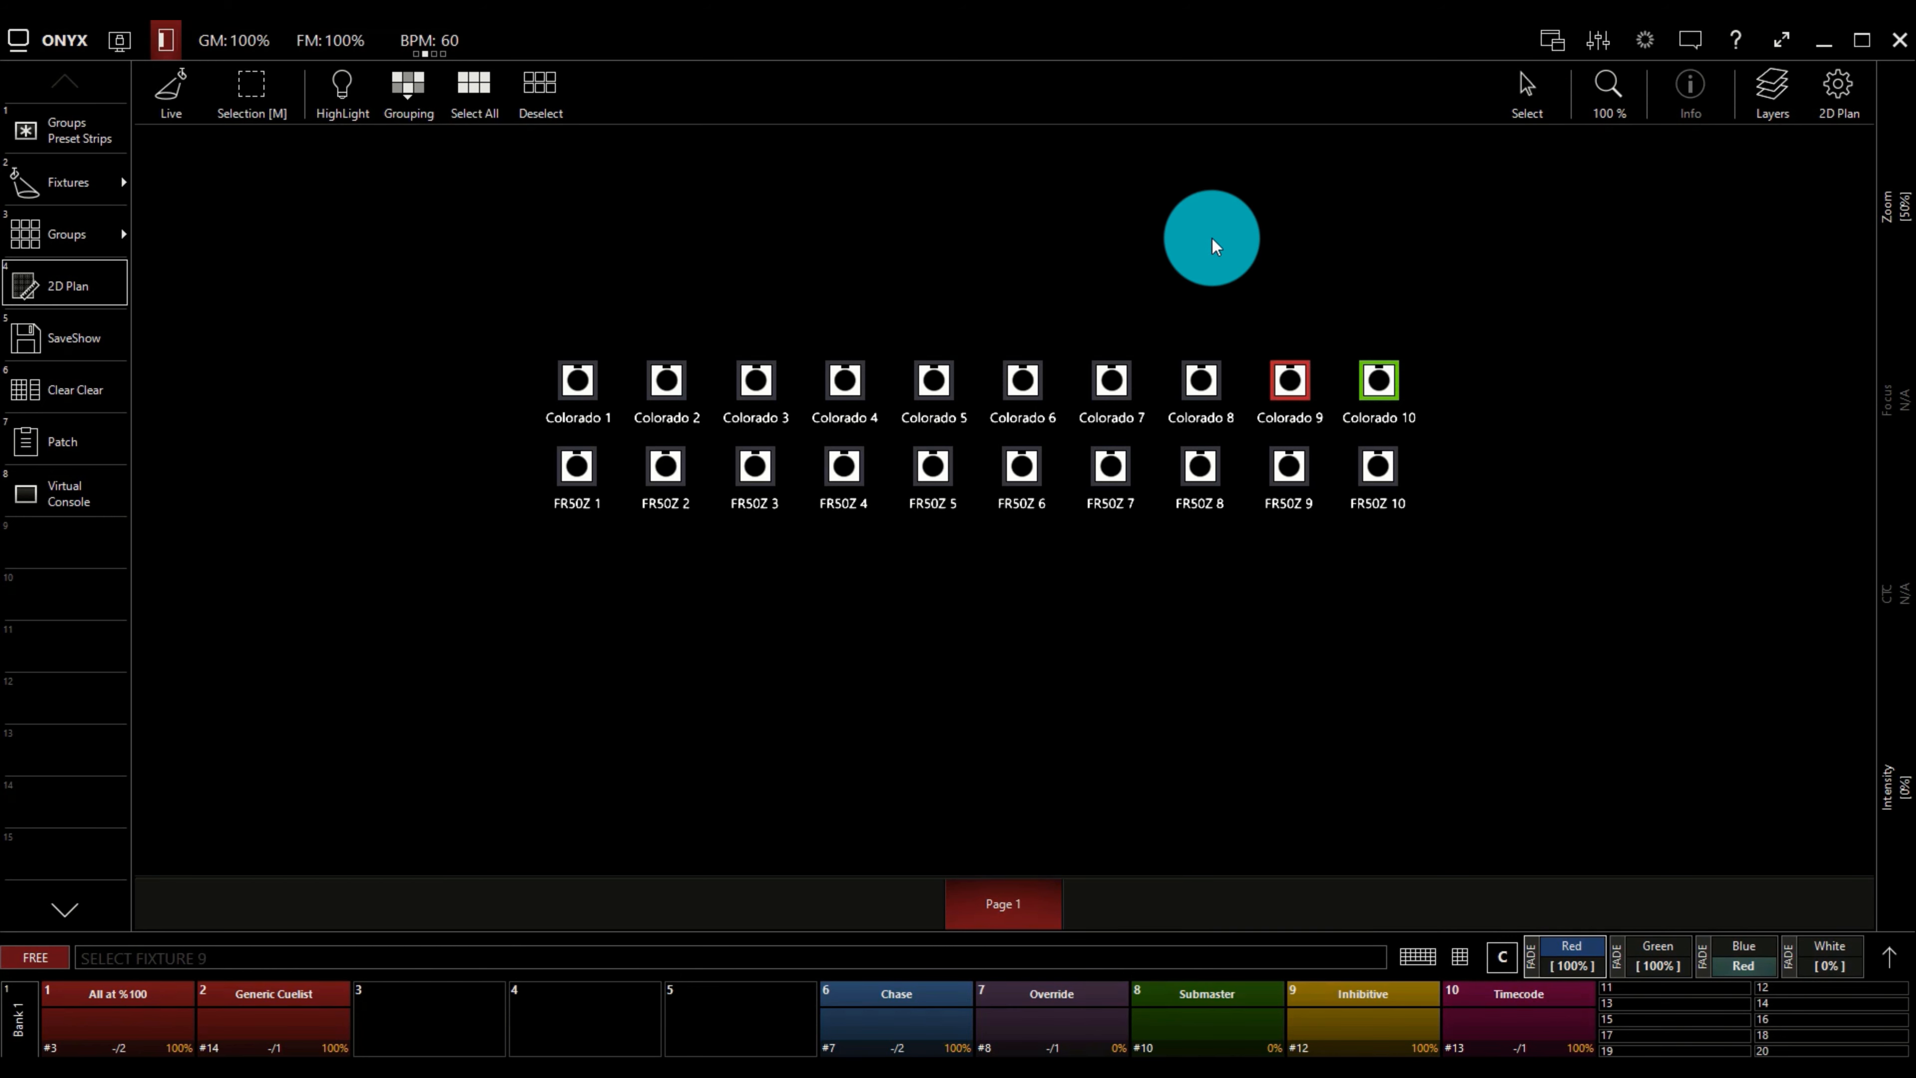
{"action": "left_click_drag", "start_coordinate": [1207, 234], "coordinate": [1426, 529]}
{"action": "left_click", "coordinate": [1414, 410]}
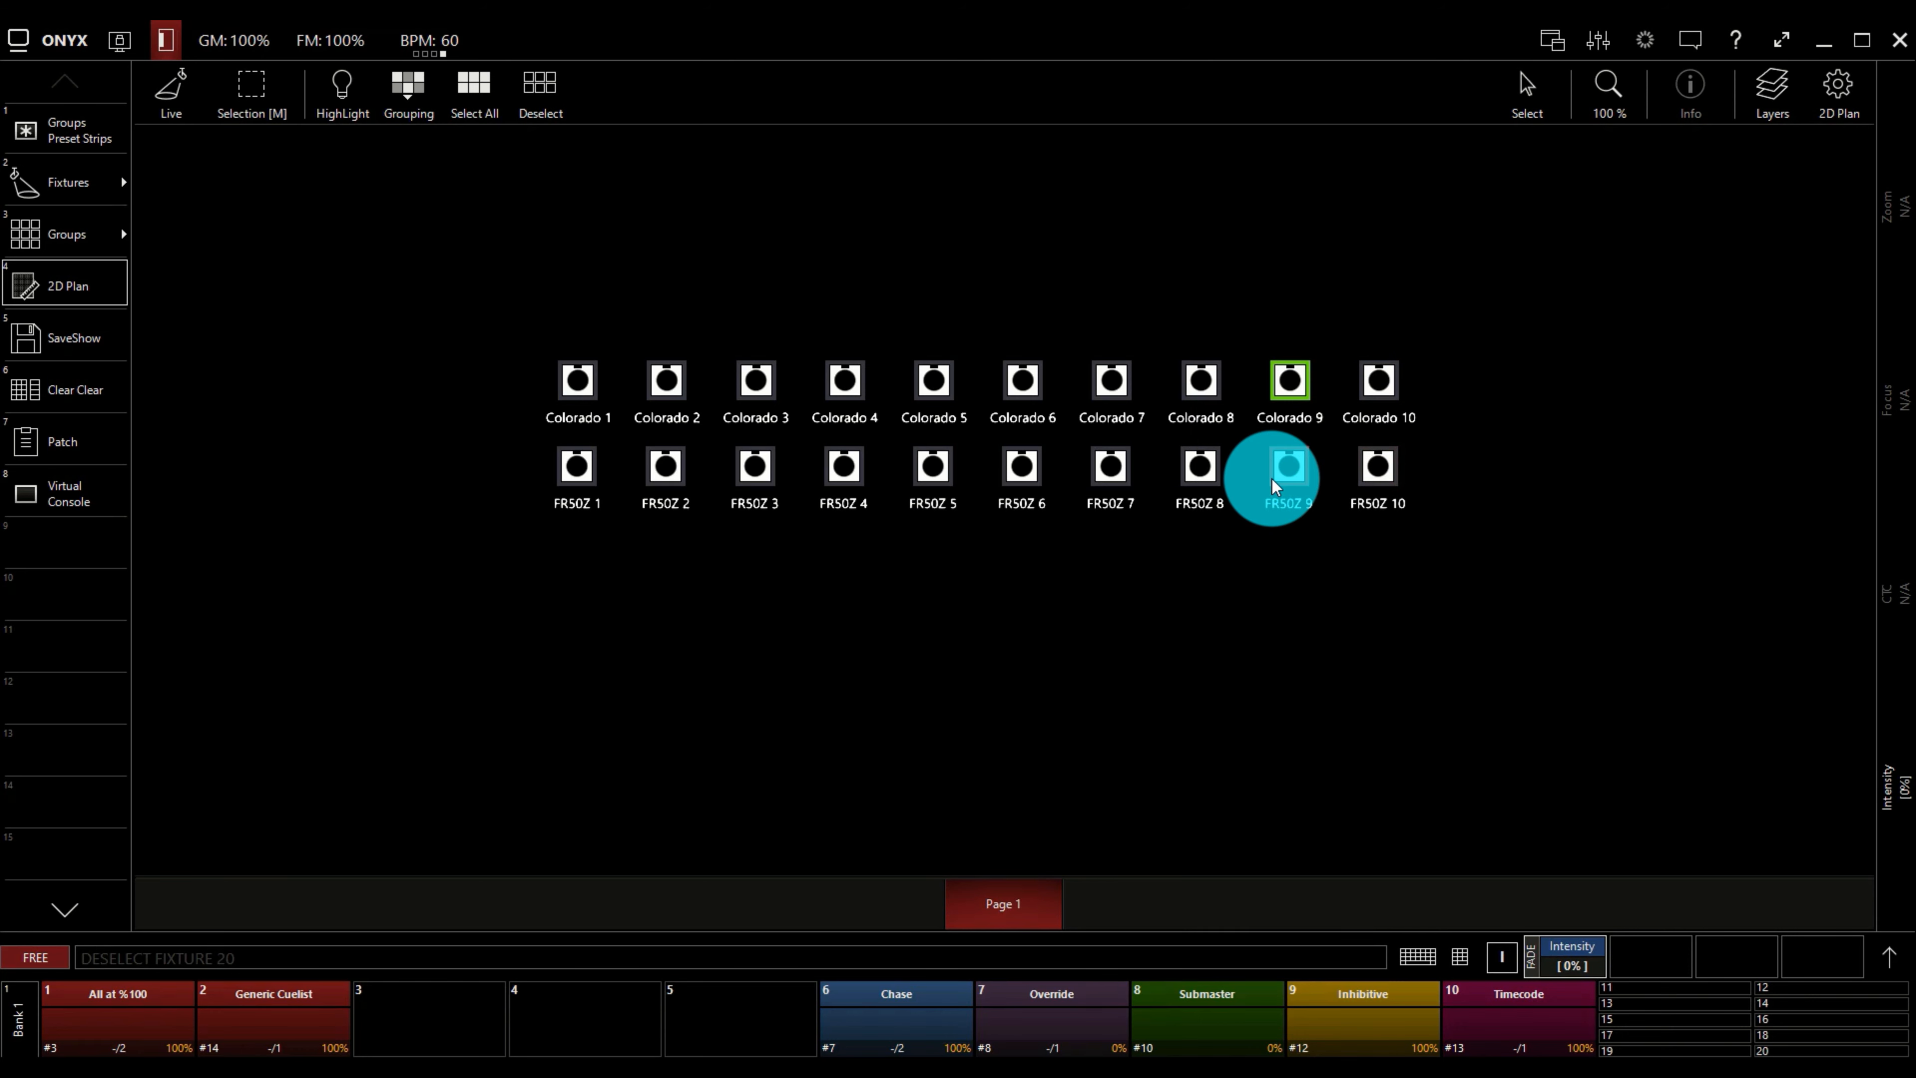
{"action": "left_click", "coordinate": [1291, 386]}
Pan the 2D plan down and to the right, and return the pointer to Select mode.
{"action": "left_click_drag", "start_coordinate": [1512, 96], "coordinate": [1521, 160]}
{"action": "left_click", "coordinate": [1532, 94]}
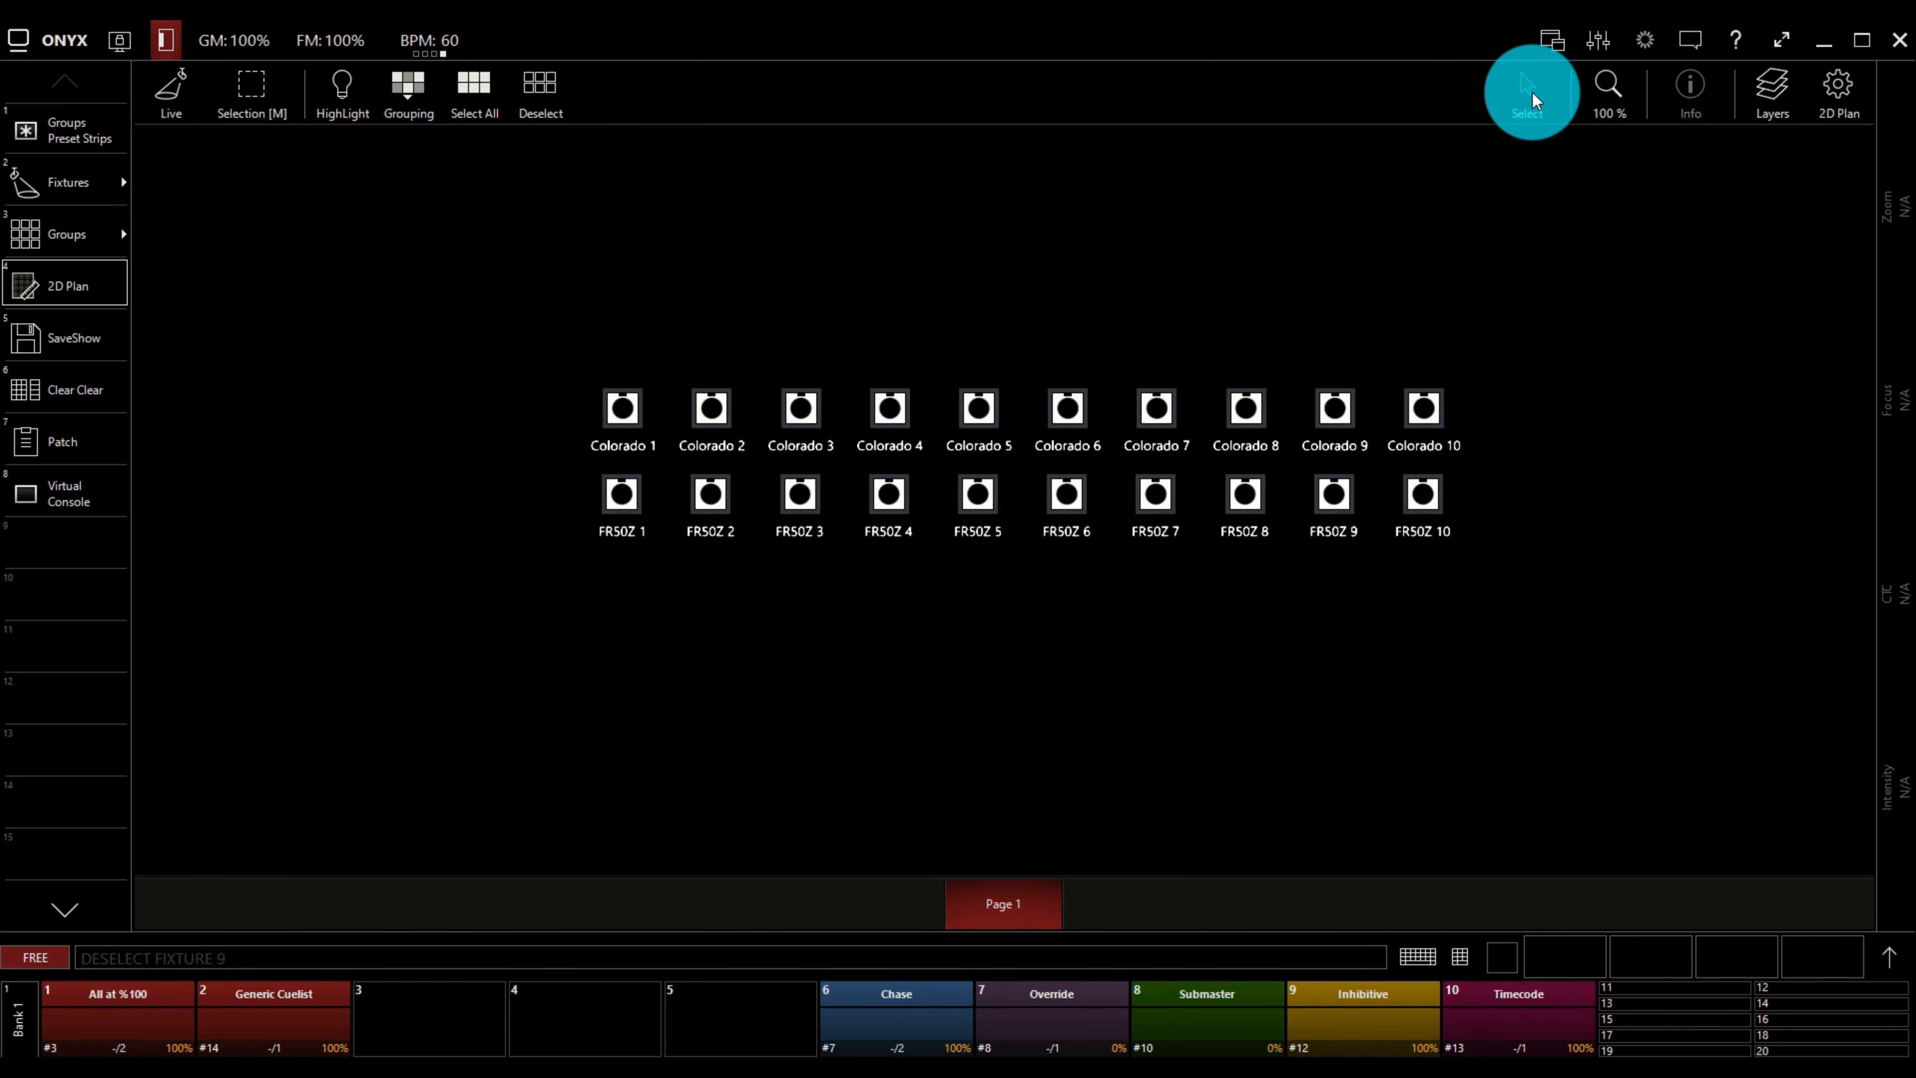
{"action": "mouse_move", "coordinate": [1459, 294]}
{"action": "left_mouse_down"}
{"action": "mouse_move", "coordinate": [1619, 352]}
{"action": "mouse_move", "coordinate": [1542, 344]}
{"action": "left_mouse_up"}
{"action": "mouse_move", "coordinate": [1274, 244]}
{"action": "left_mouse_down"}
{"action": "mouse_move", "coordinate": [1467, 279]}
{"action": "mouse_move", "coordinate": [1461, 237]}
{"action": "mouse_move", "coordinate": [1530, 250]}
{"action": "mouse_move", "coordinate": [1426, 250]}
{"action": "mouse_move", "coordinate": [1533, 297]}
{"action": "mouse_move", "coordinate": [1507, 159]}
{"action": "left_mouse_up"}
{"action": "left_click", "coordinate": [1531, 105]}
{"action": "left_click", "coordinate": [1527, 102]}
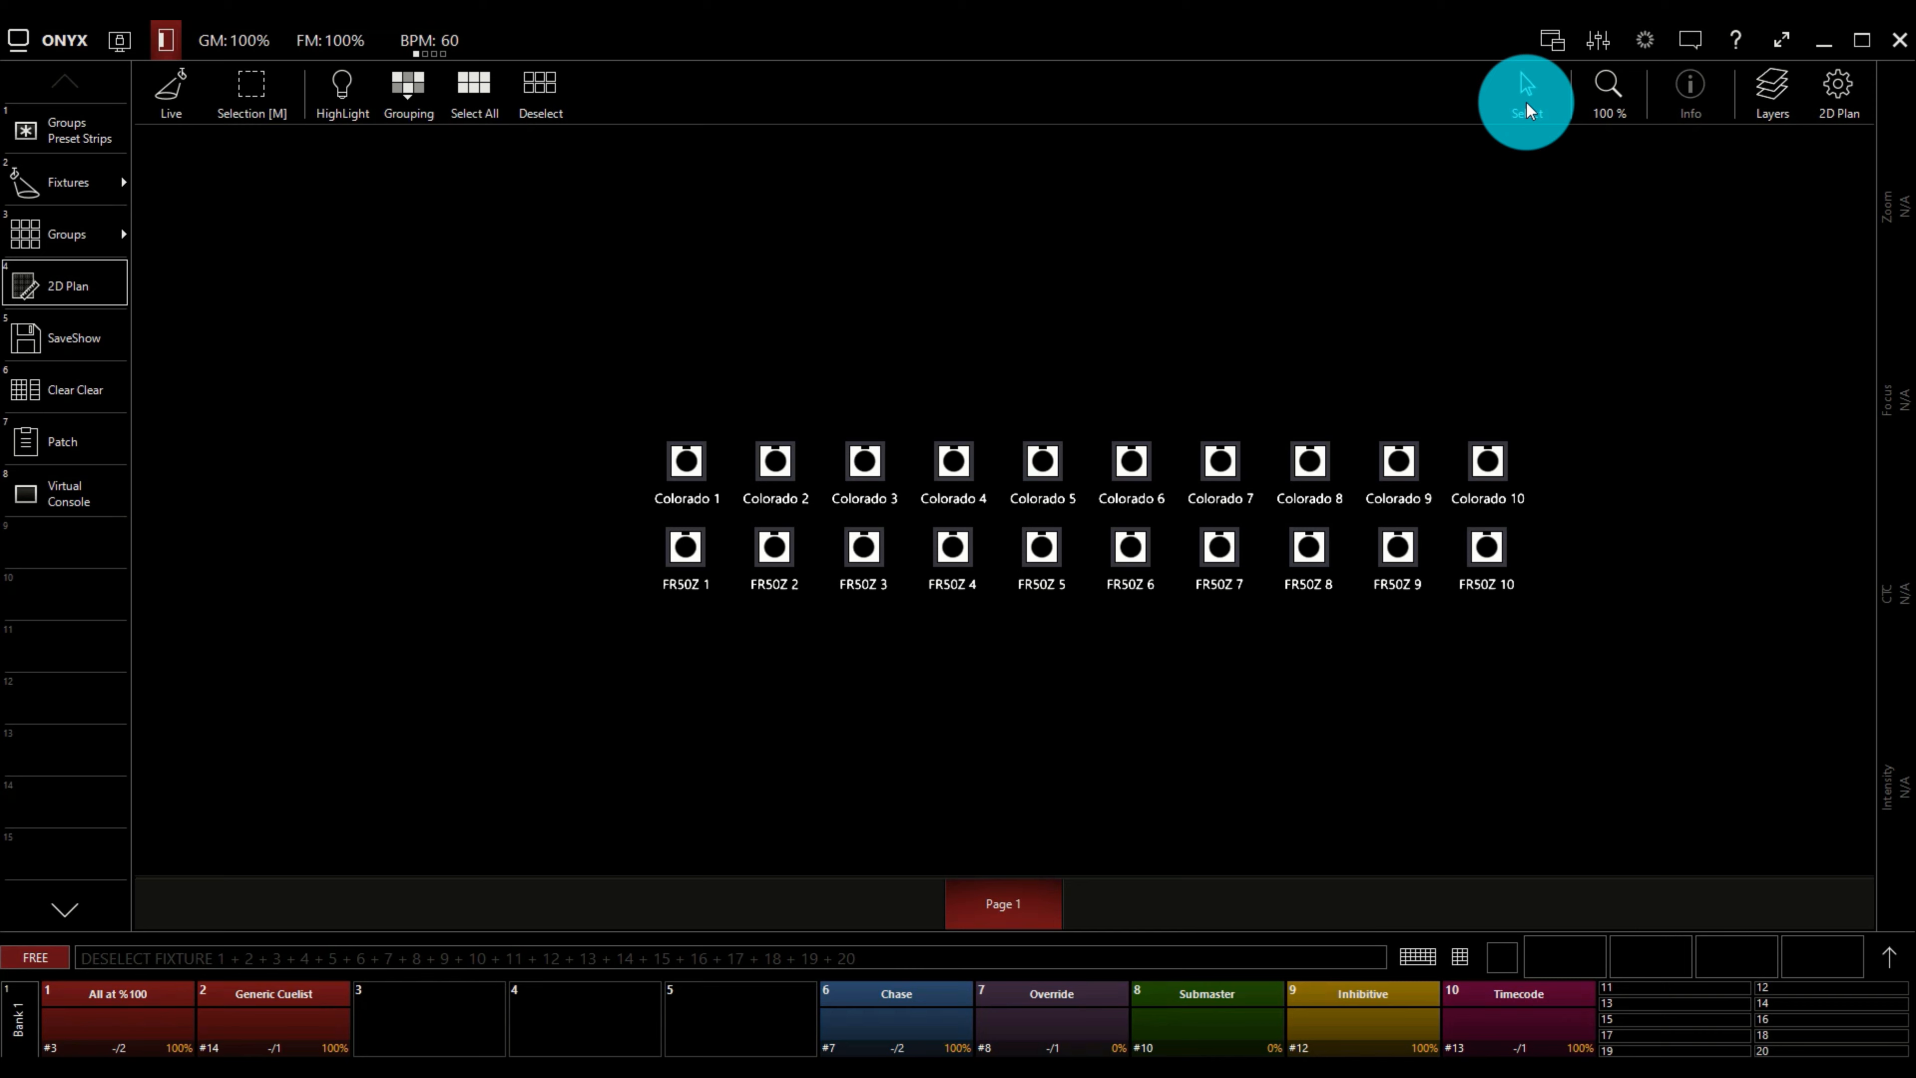
Try adjusting the 2D plan's zoom level and leave it at 100 %.
{"action": "left_click", "coordinate": [1626, 81]}
{"action": "mouse_move", "coordinate": [1635, 174]}
{"action": "left_mouse_down"}
{"action": "mouse_move", "coordinate": [1545, 185]}
{"action": "mouse_move", "coordinate": [1691, 199]}
{"action": "mouse_move", "coordinate": [1557, 202]}
{"action": "mouse_move", "coordinate": [1609, 214]}
{"action": "mouse_move", "coordinate": [1605, 174]}
{"action": "left_mouse_up"}
{"action": "left_click", "coordinate": [1614, 93]}
Review the plan's layer list and open the 2D Plan display settings.
{"action": "left_click", "coordinate": [1767, 93]}
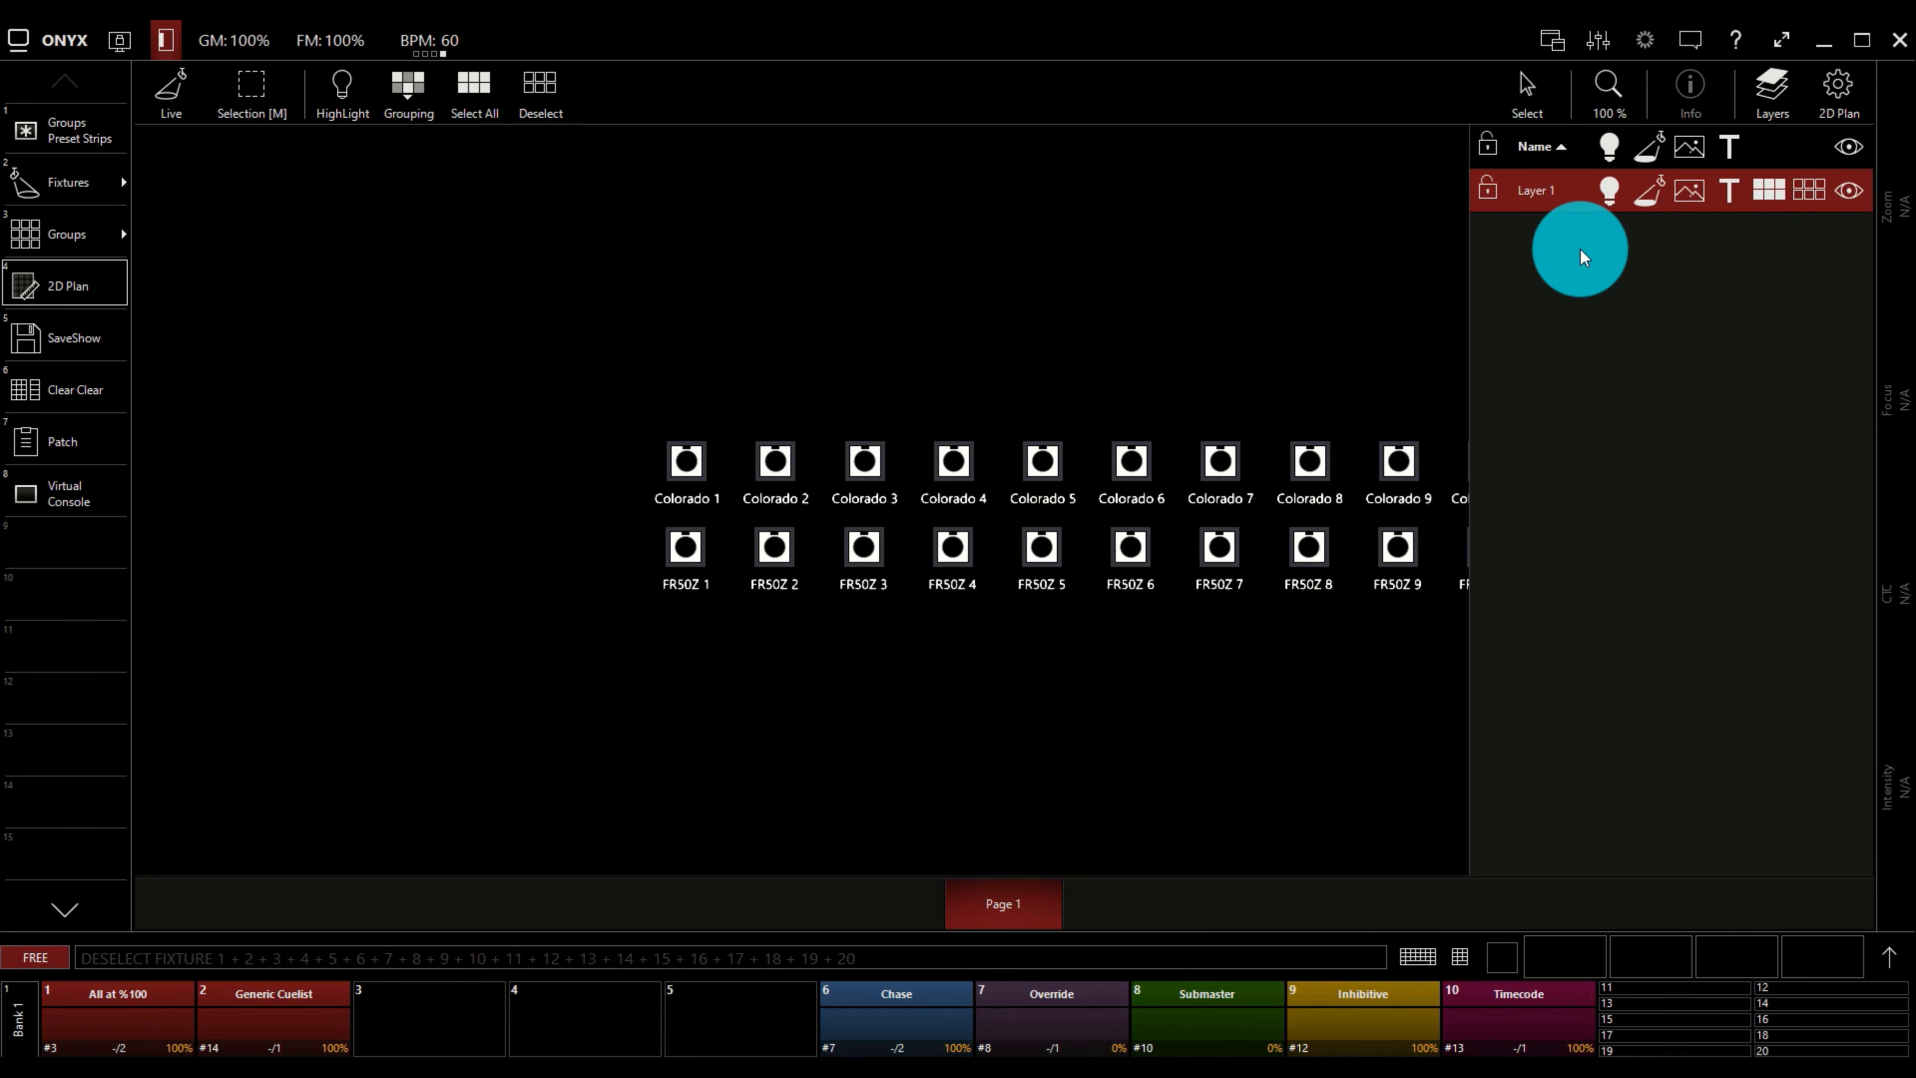
{"action": "left_click", "coordinate": [1773, 83]}
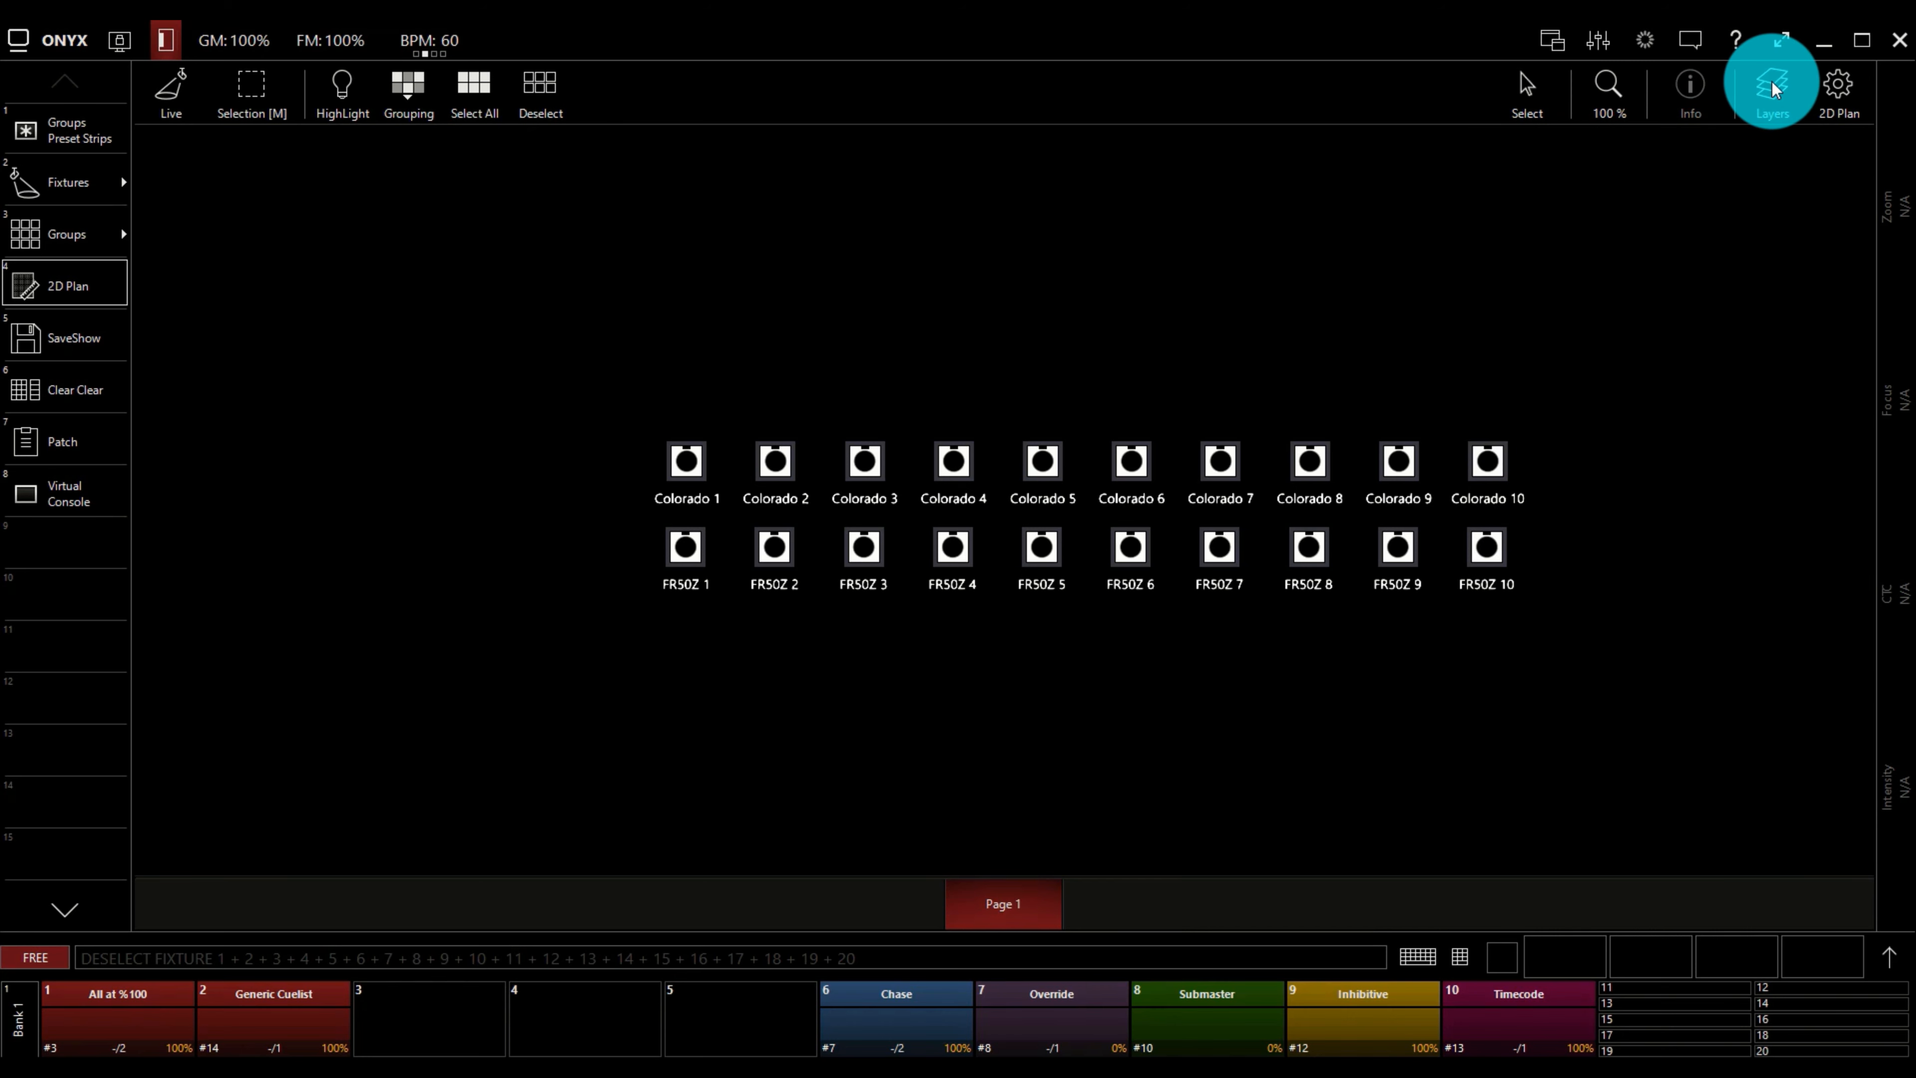
{"action": "left_click", "coordinate": [1854, 92]}
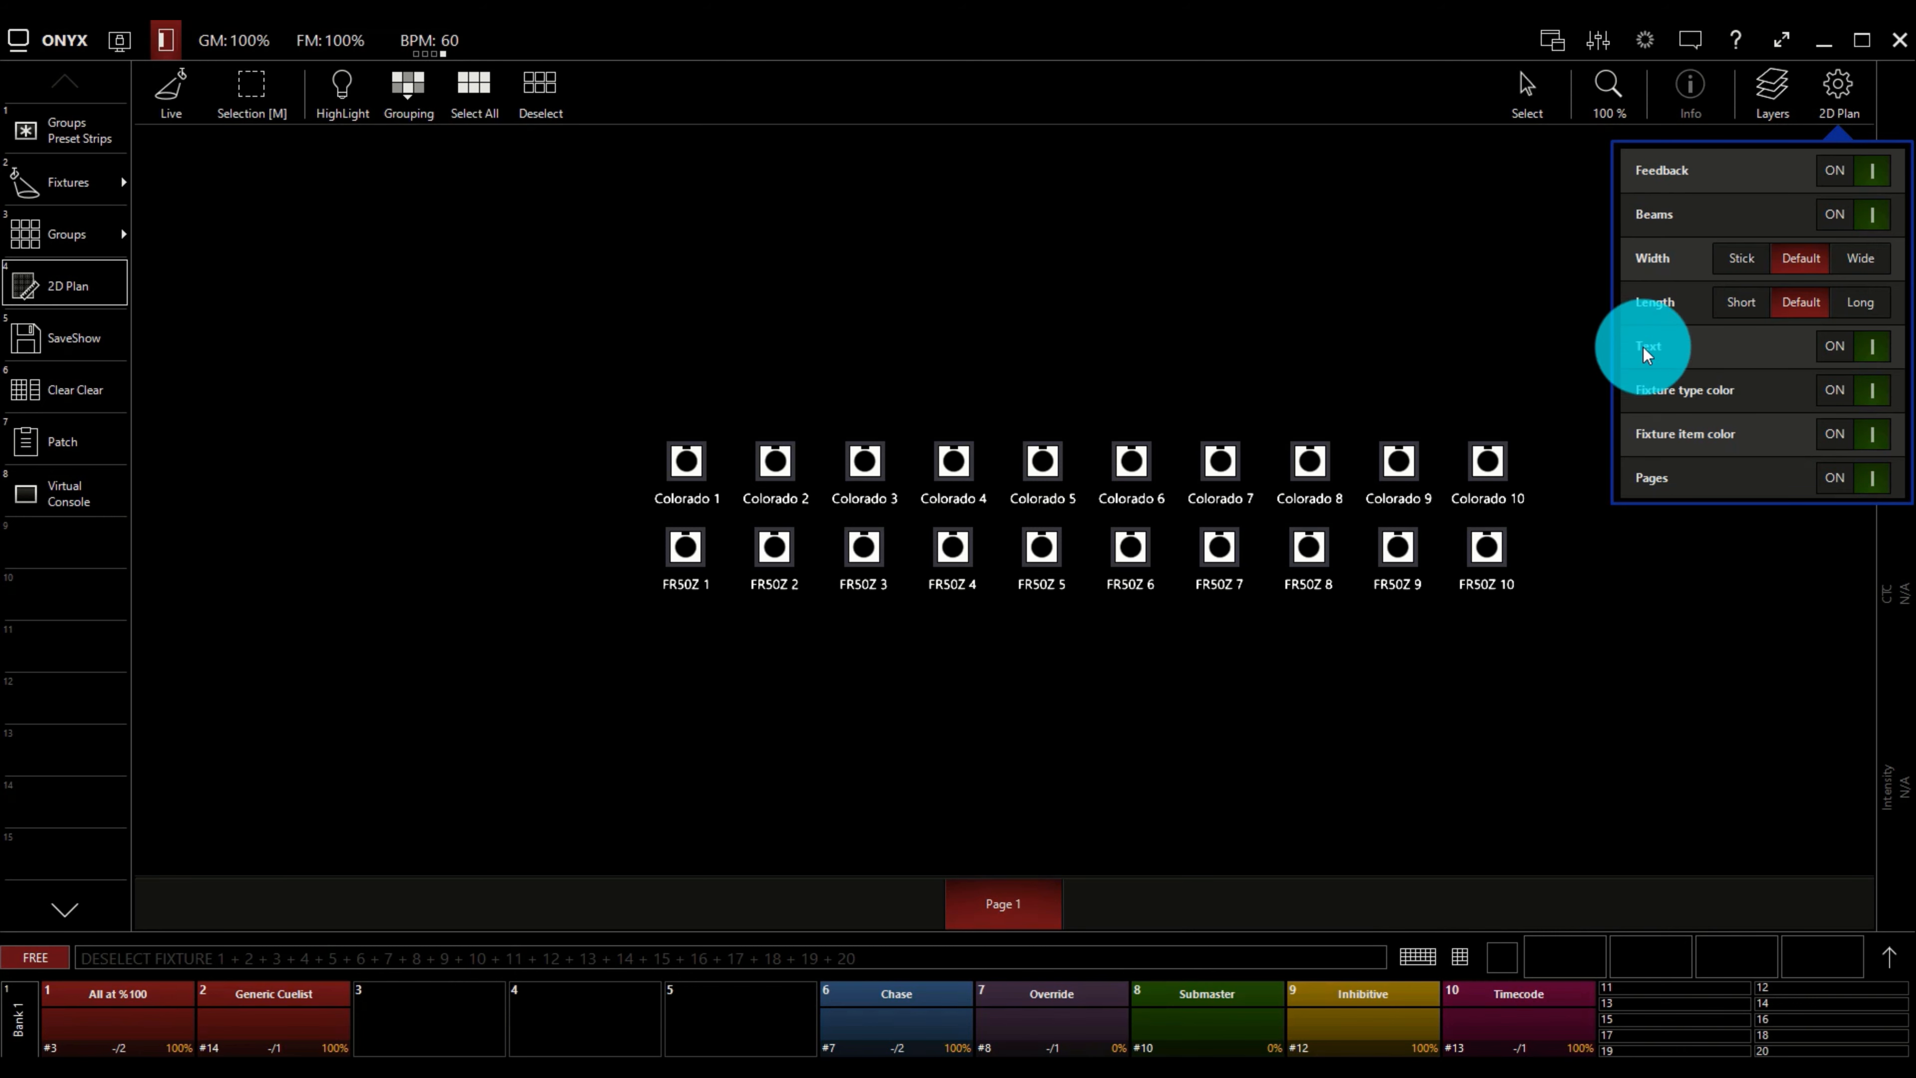
Close the display settings, switch the 2D plan to Edit mode and check the Options with nothing selected.
{"action": "left_click", "coordinate": [1851, 87]}
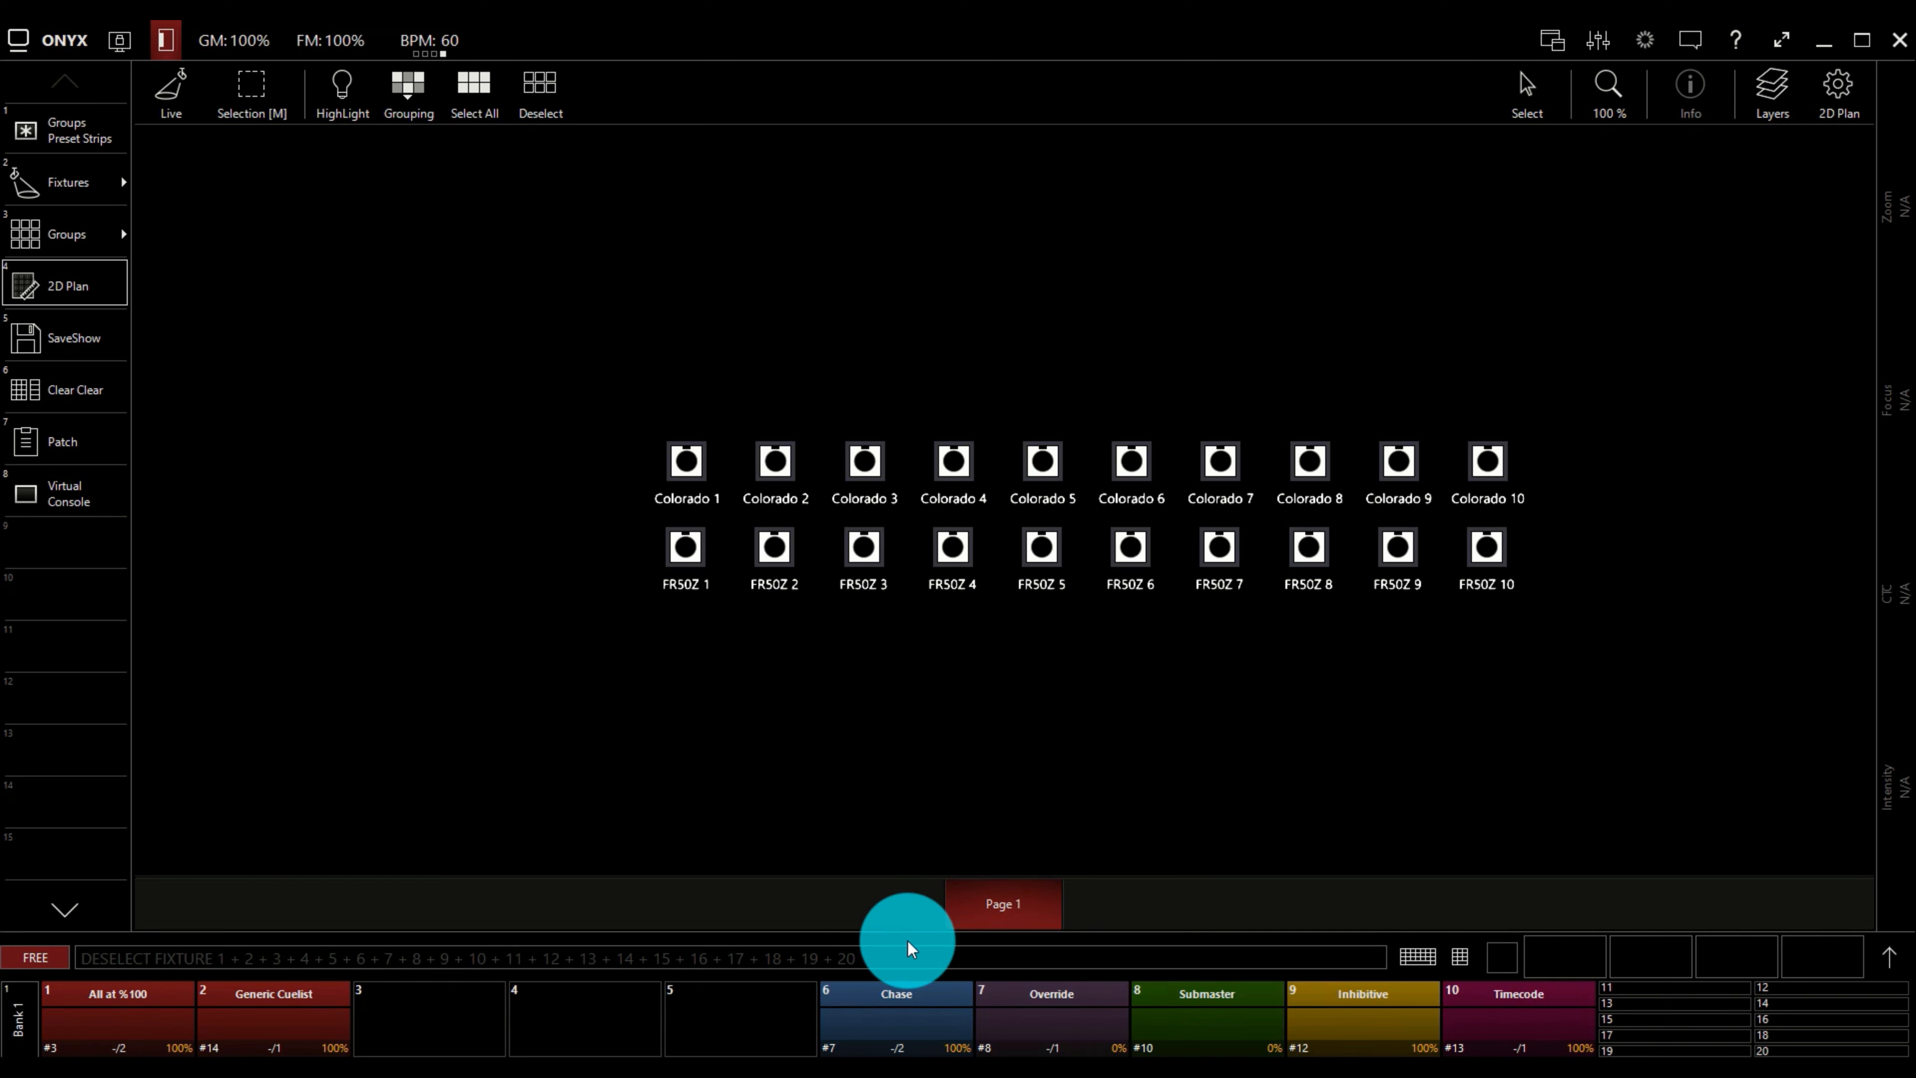
{"action": "left_click", "coordinate": [165, 92]}
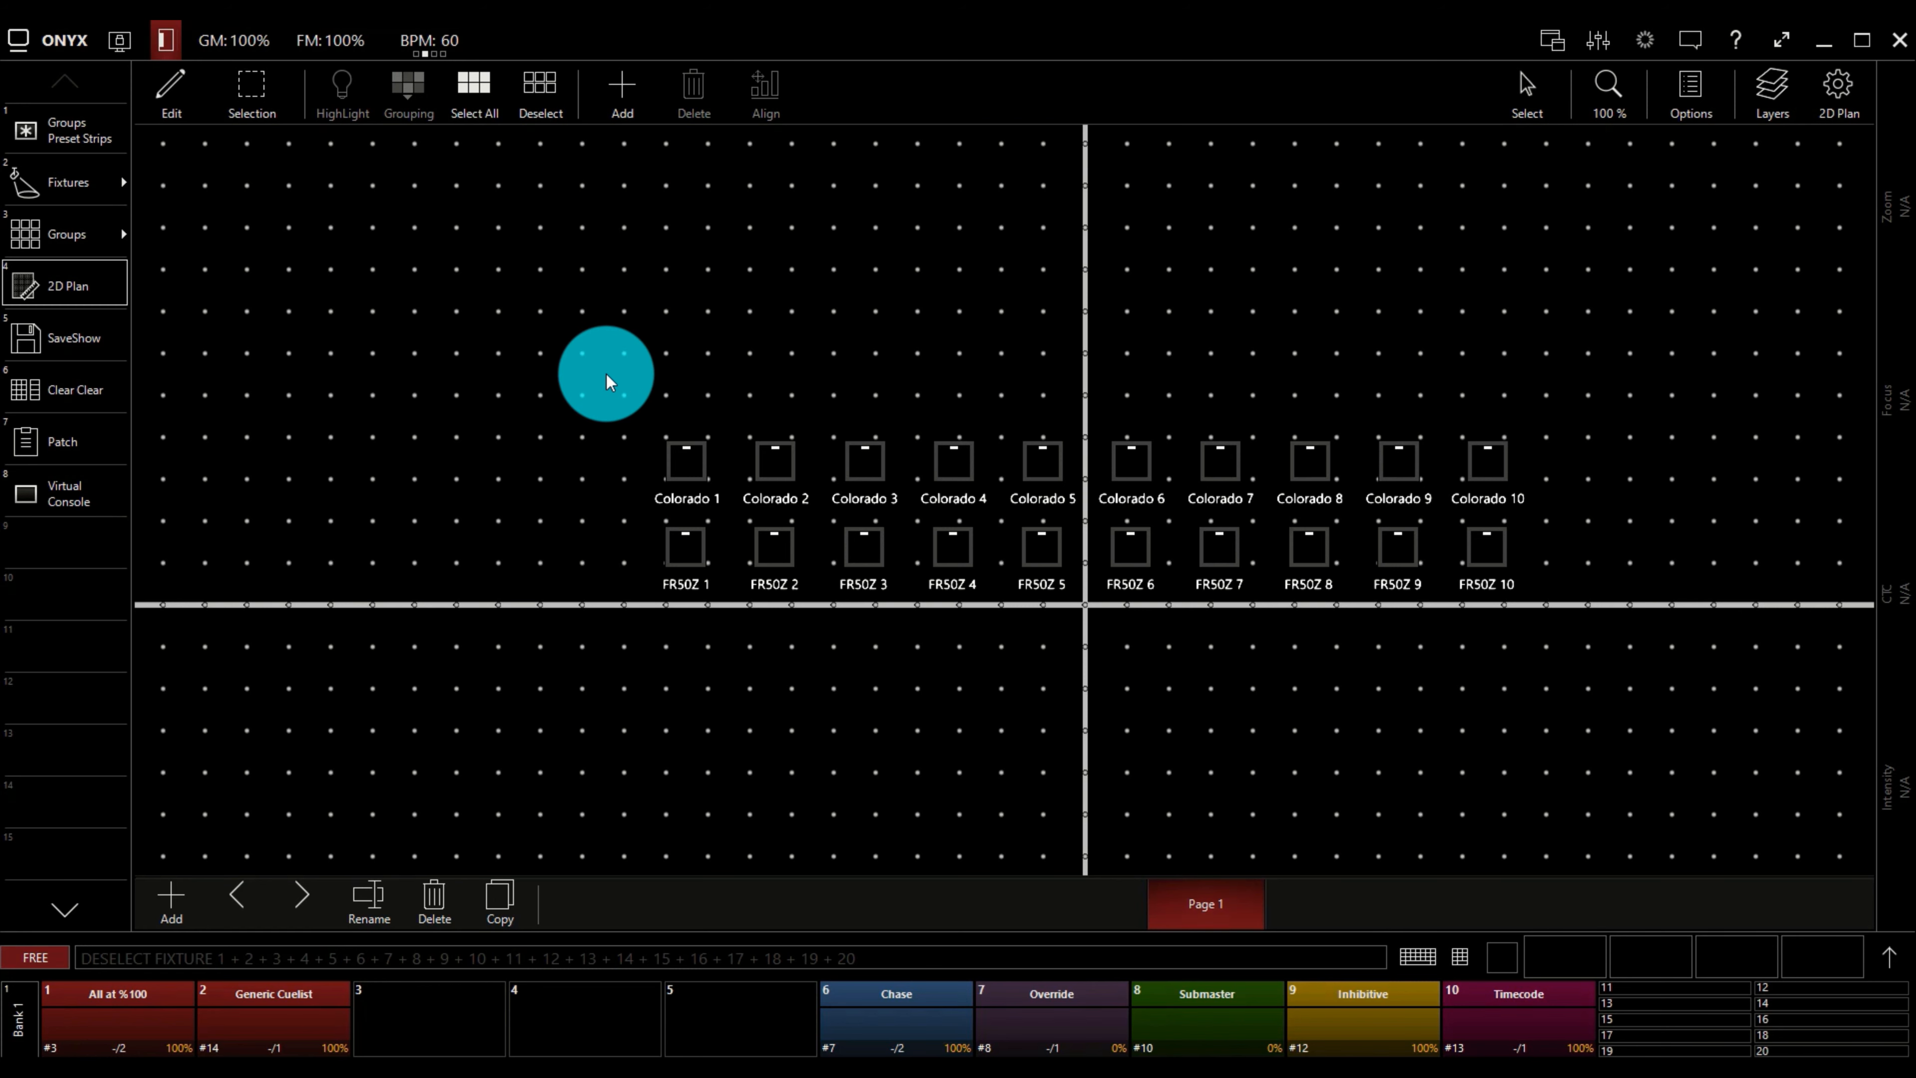
{"action": "left_click", "coordinate": [1698, 89]}
{"action": "left_click", "coordinate": [1702, 87]}
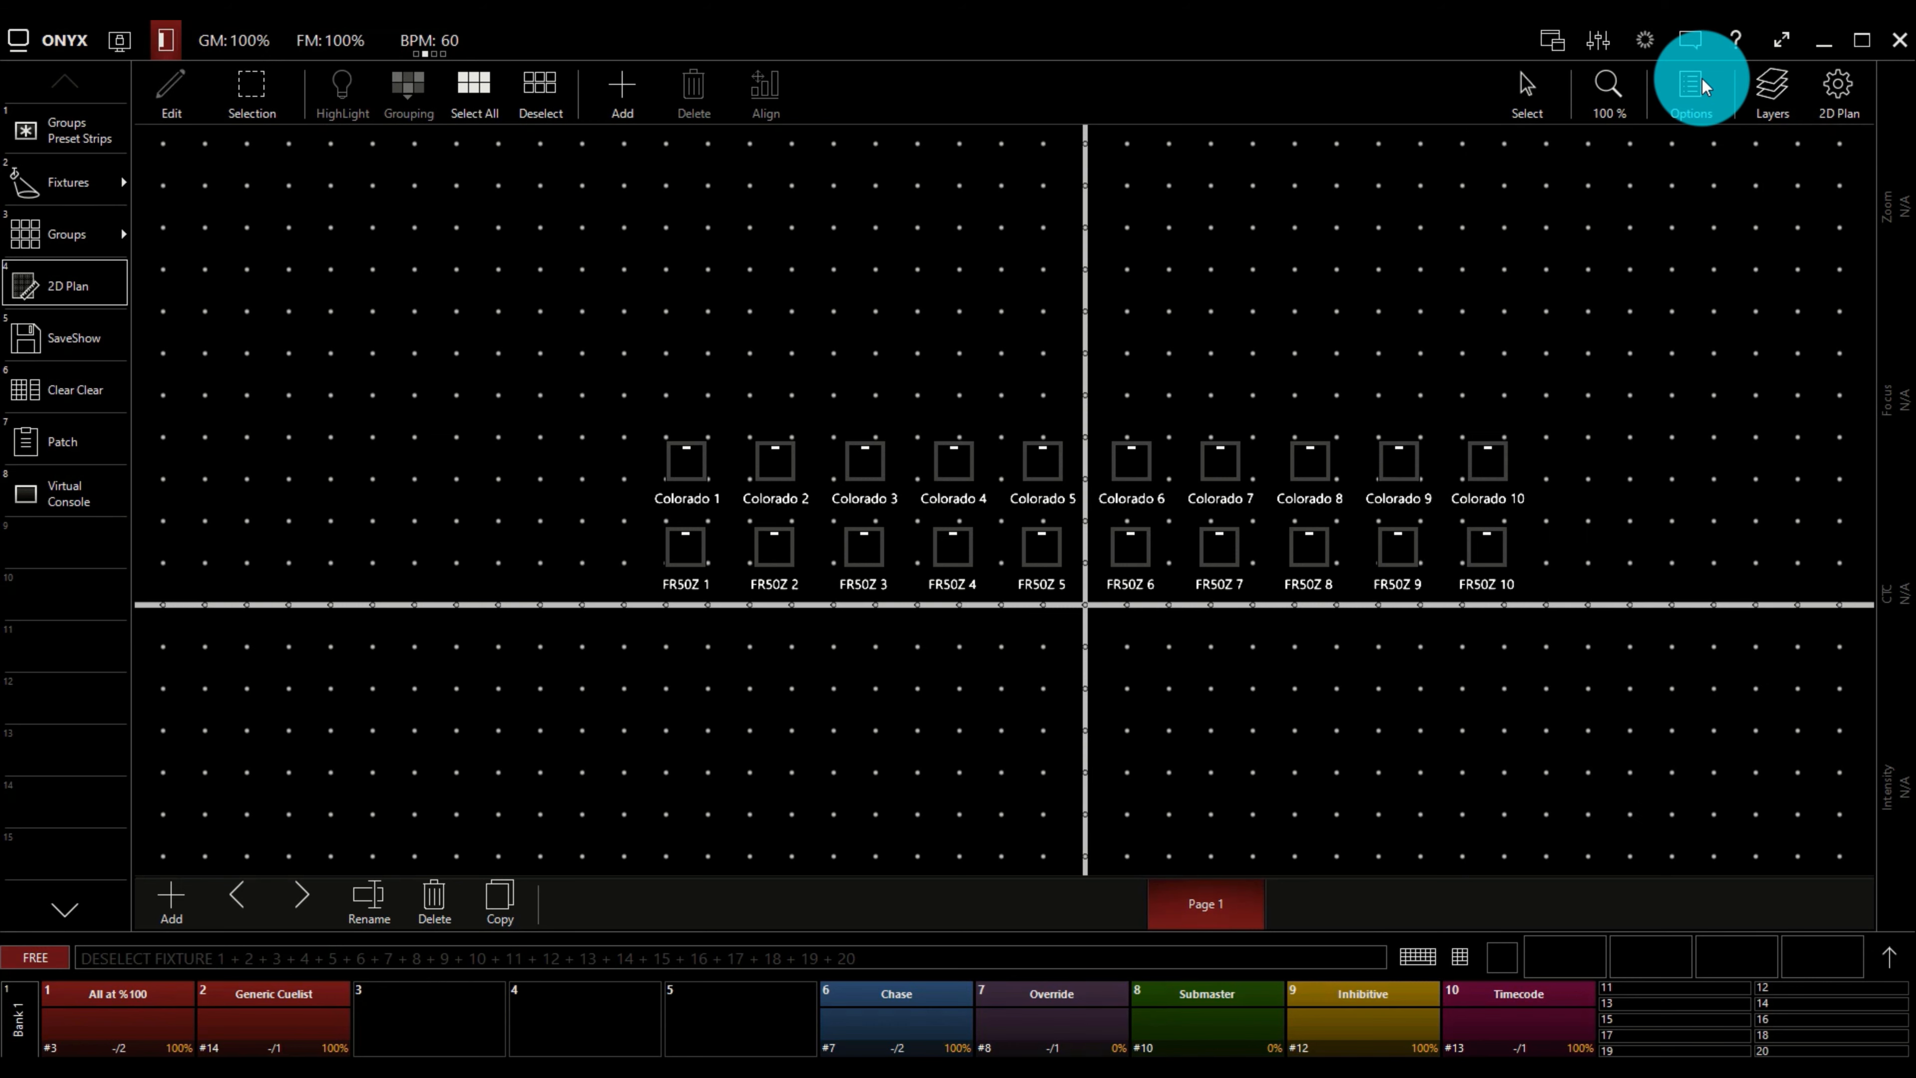
{"action": "left_click", "coordinate": [1702, 87]}
{"action": "left_click", "coordinate": [1702, 87]}
Select Colorado 8 to 10 and FR50Z 8 to 10, view their options, and deselect them.
{"action": "left_click_drag", "start_coordinate": [1232, 244], "coordinate": [1599, 691]}
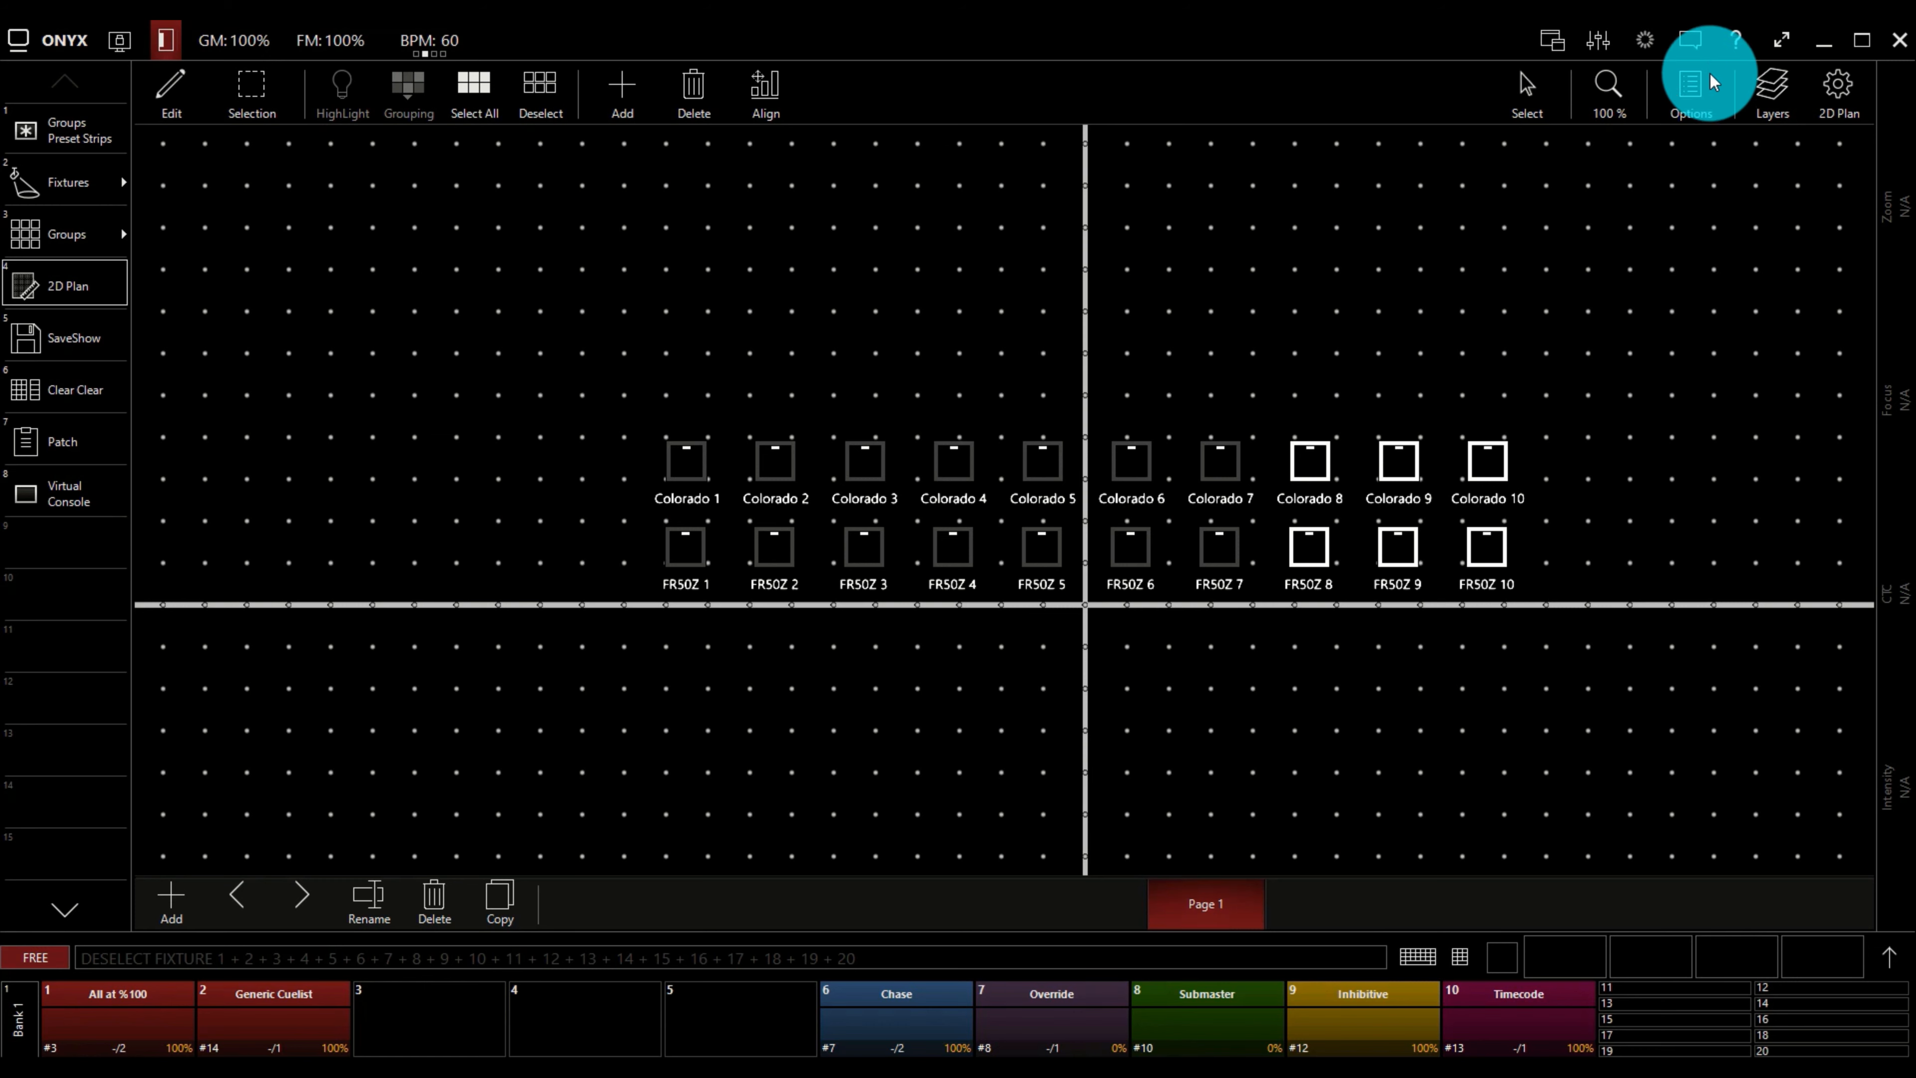
{"action": "left_click", "coordinate": [1696, 85]}
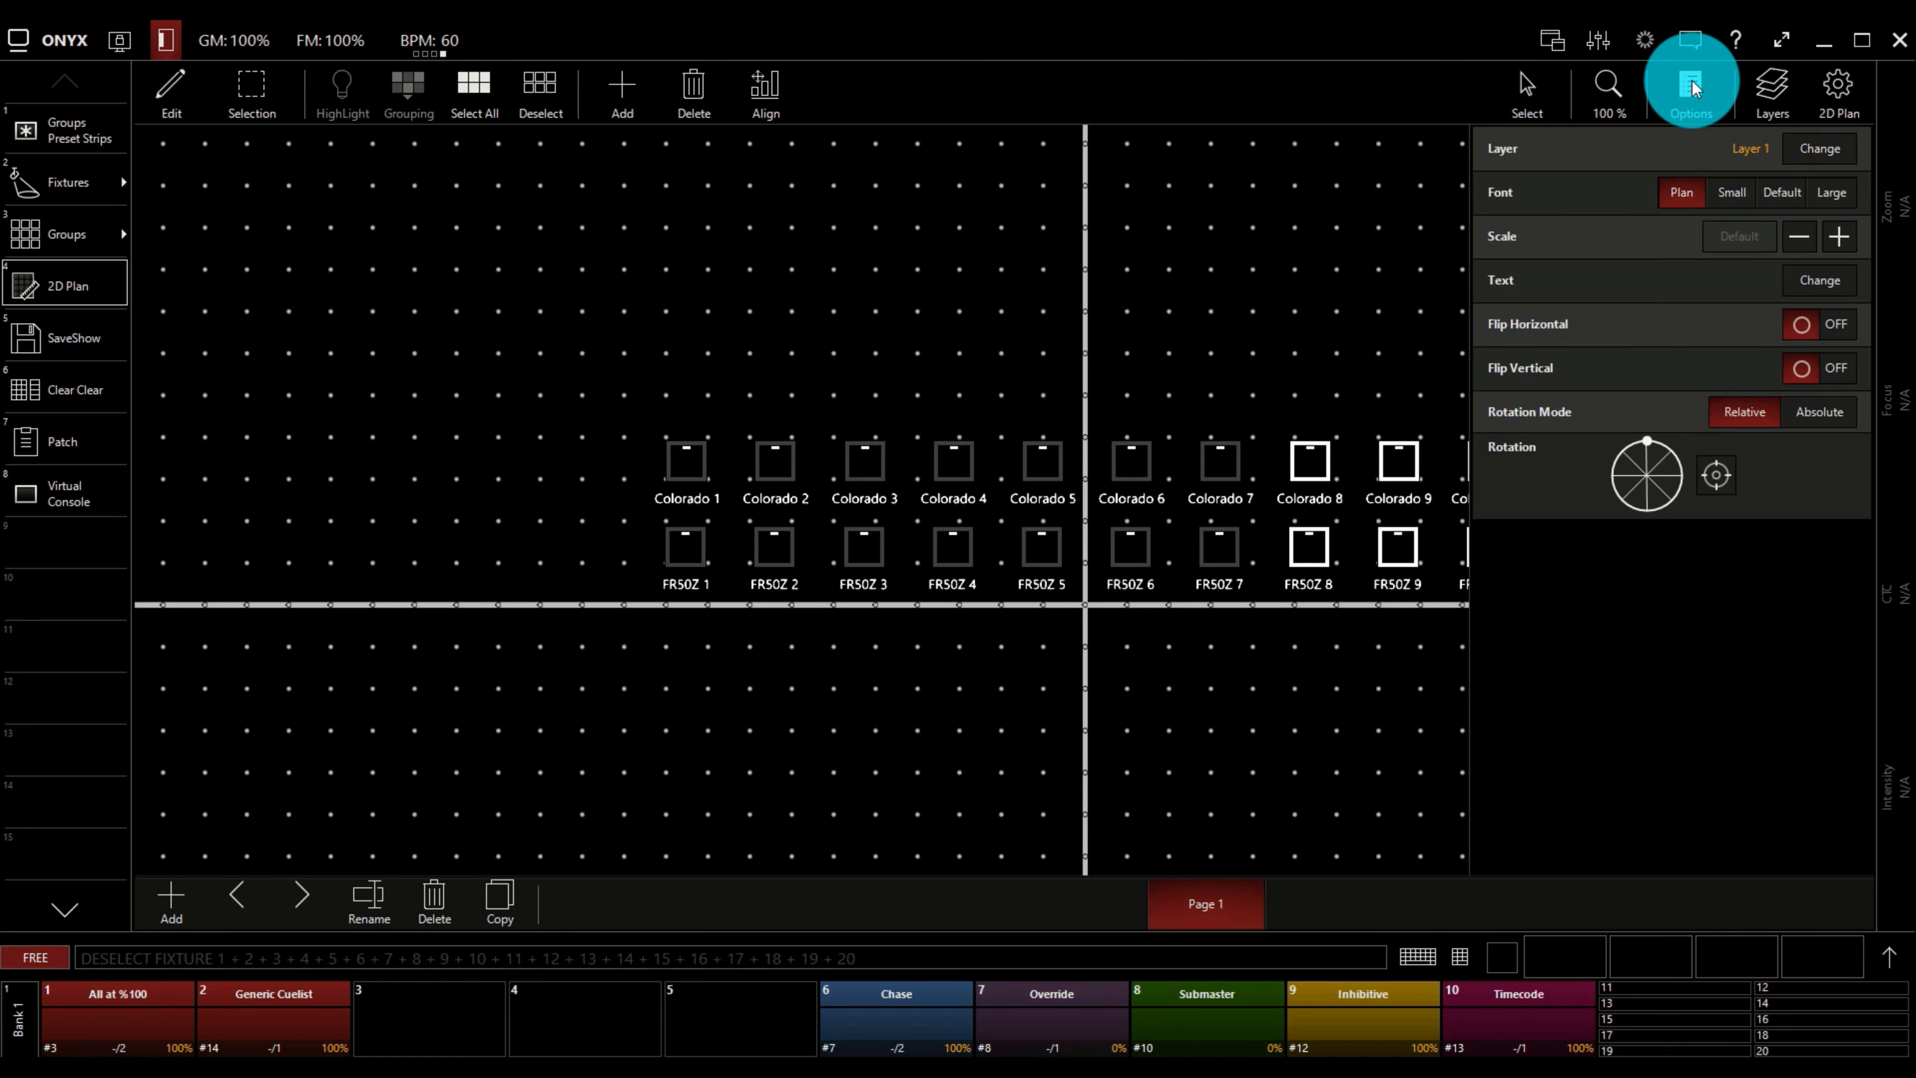
{"action": "left_click", "coordinate": [1692, 89]}
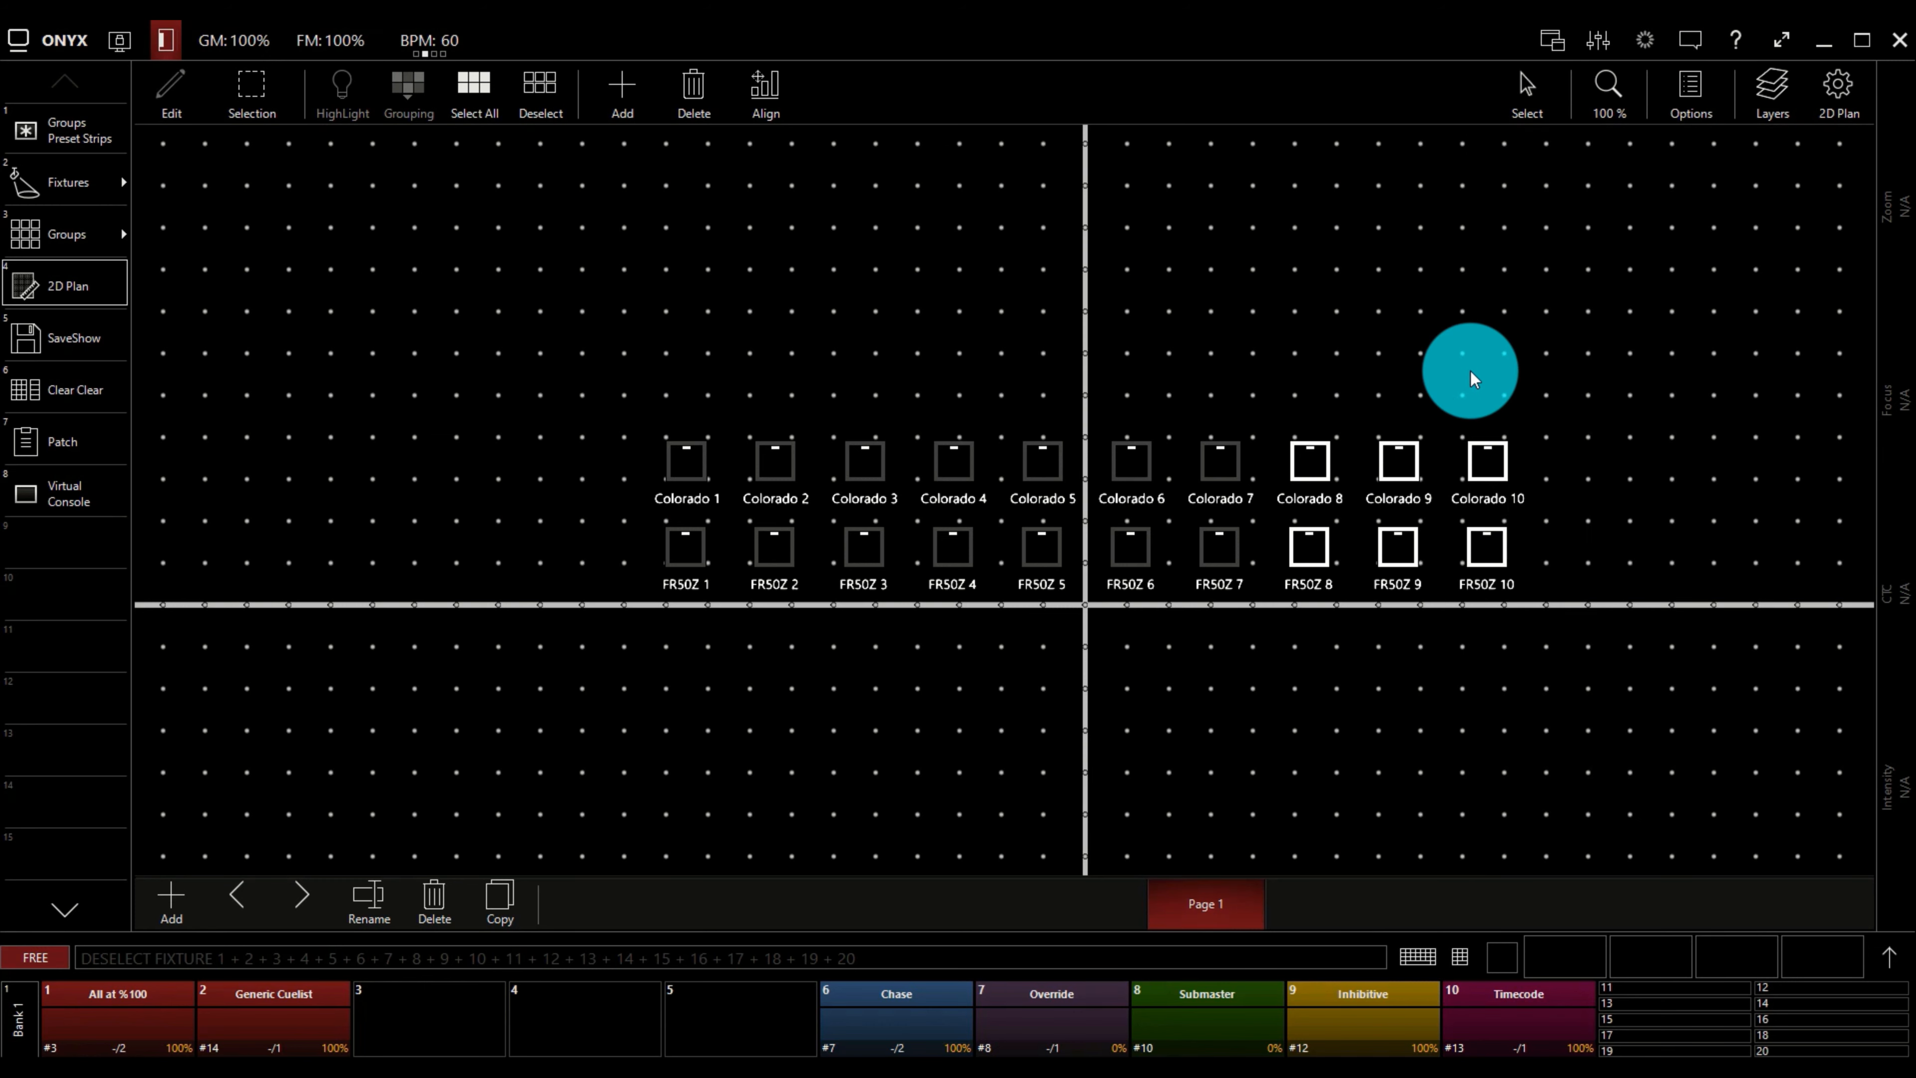
{"action": "left_click", "coordinate": [1473, 377]}
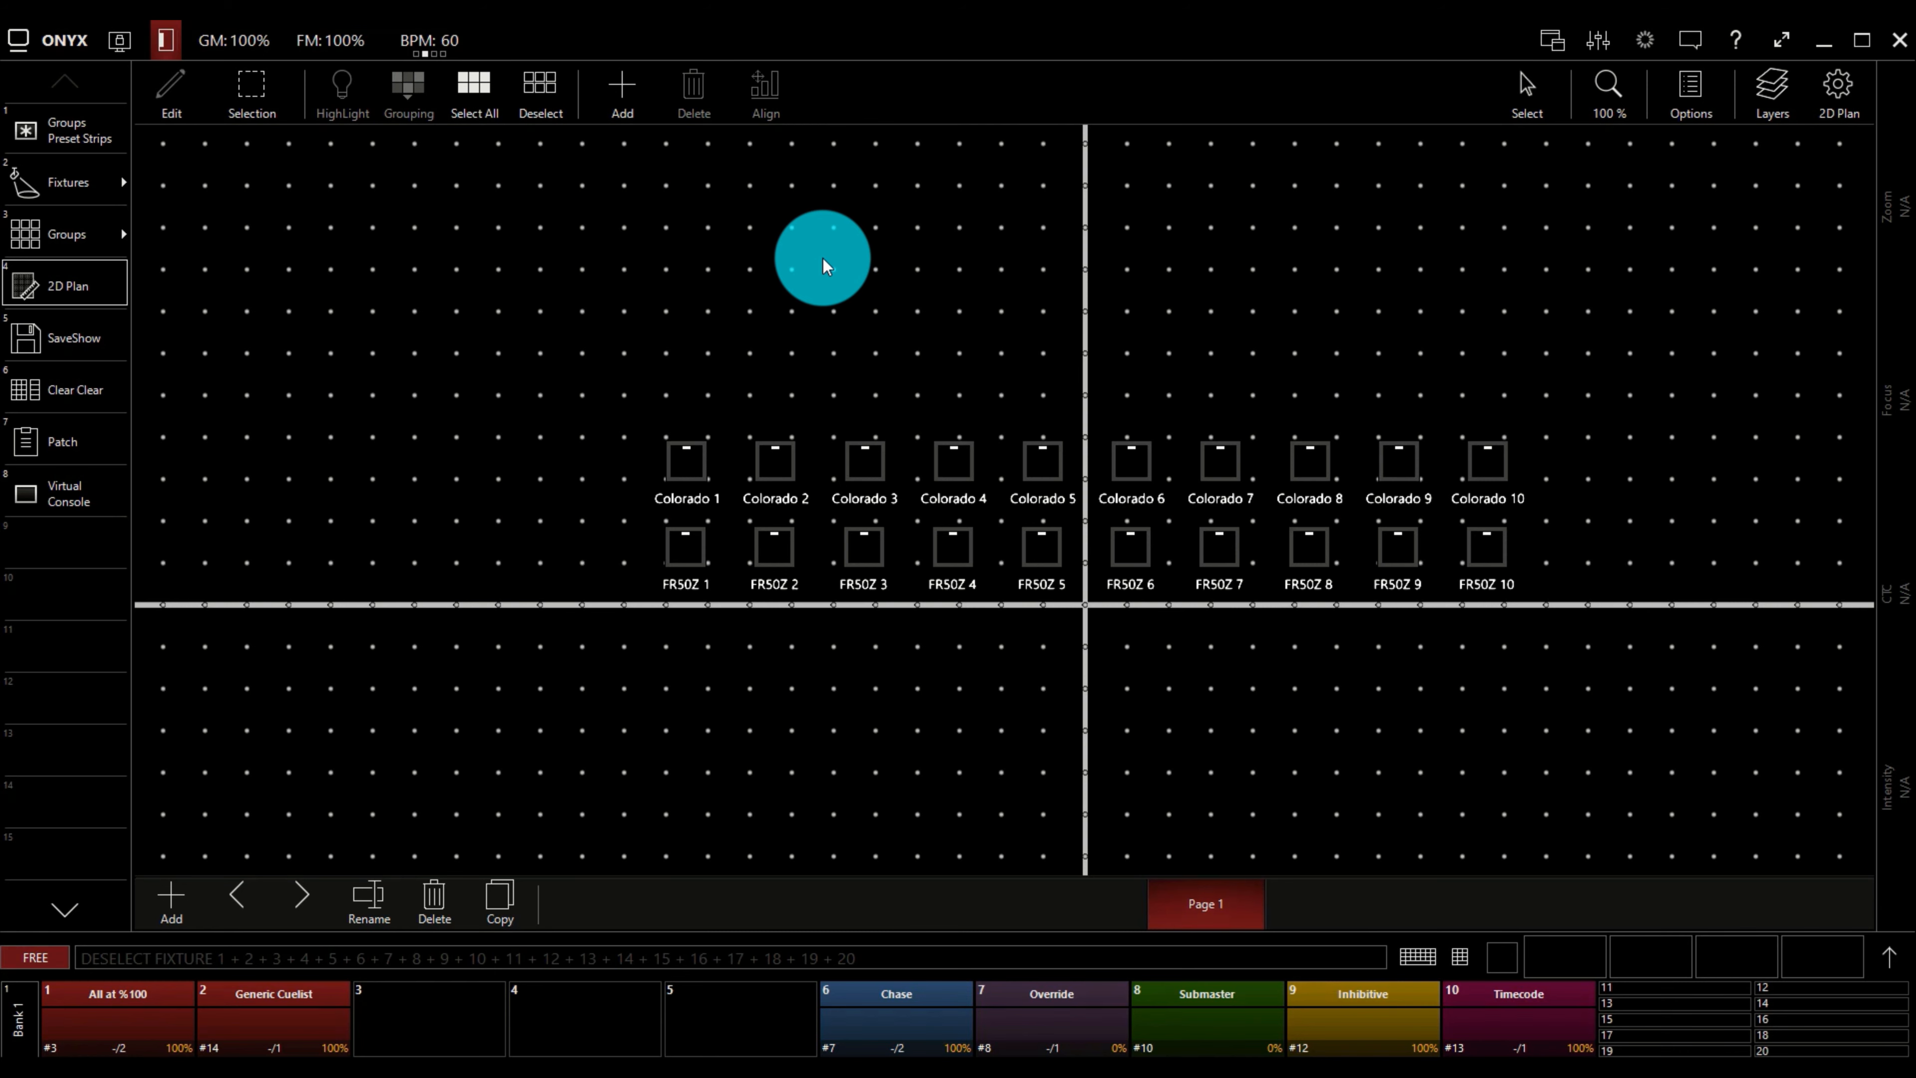
Pan the plan up and slightly to the left, and return the pointer to Select mode.
{"action": "left_click", "coordinate": [1527, 86]}
{"action": "left_click_drag", "start_coordinate": [1448, 210], "coordinate": [1440, 158]}
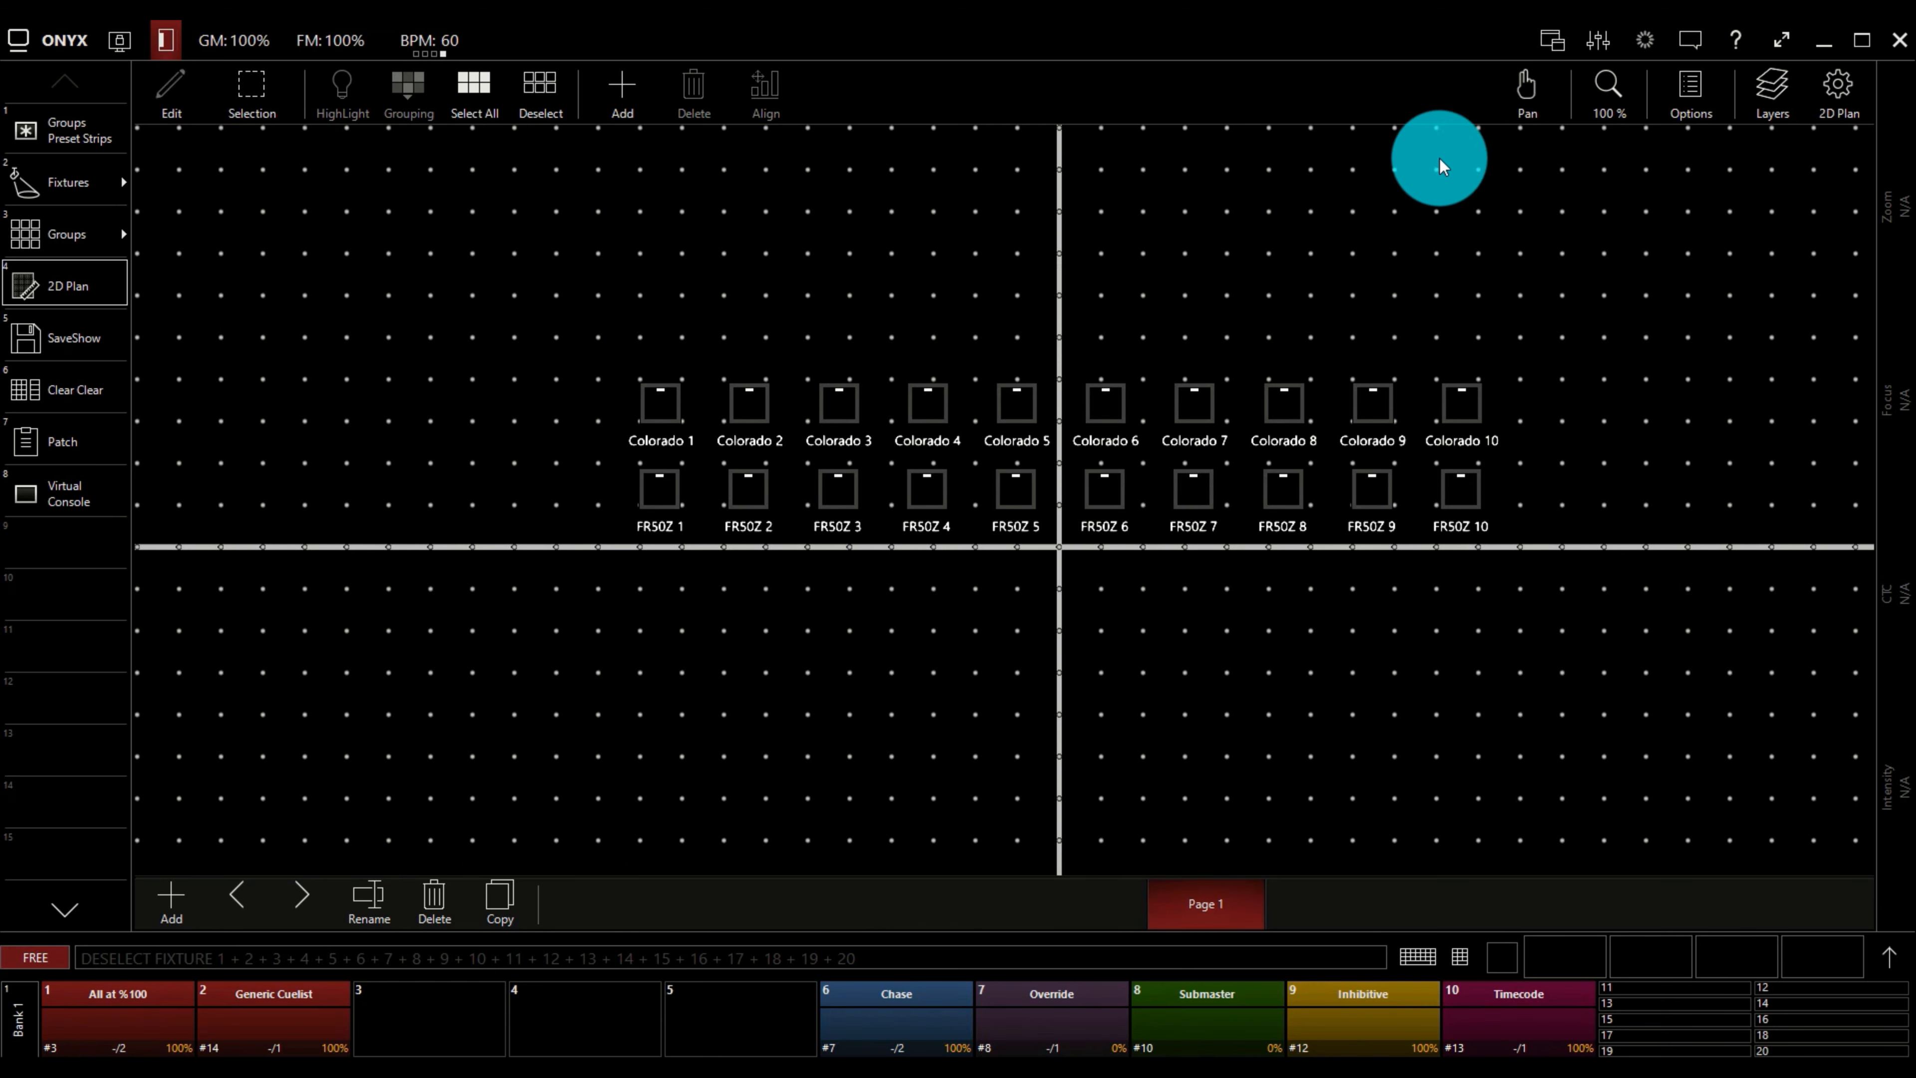
{"action": "left_click", "coordinate": [1527, 87]}
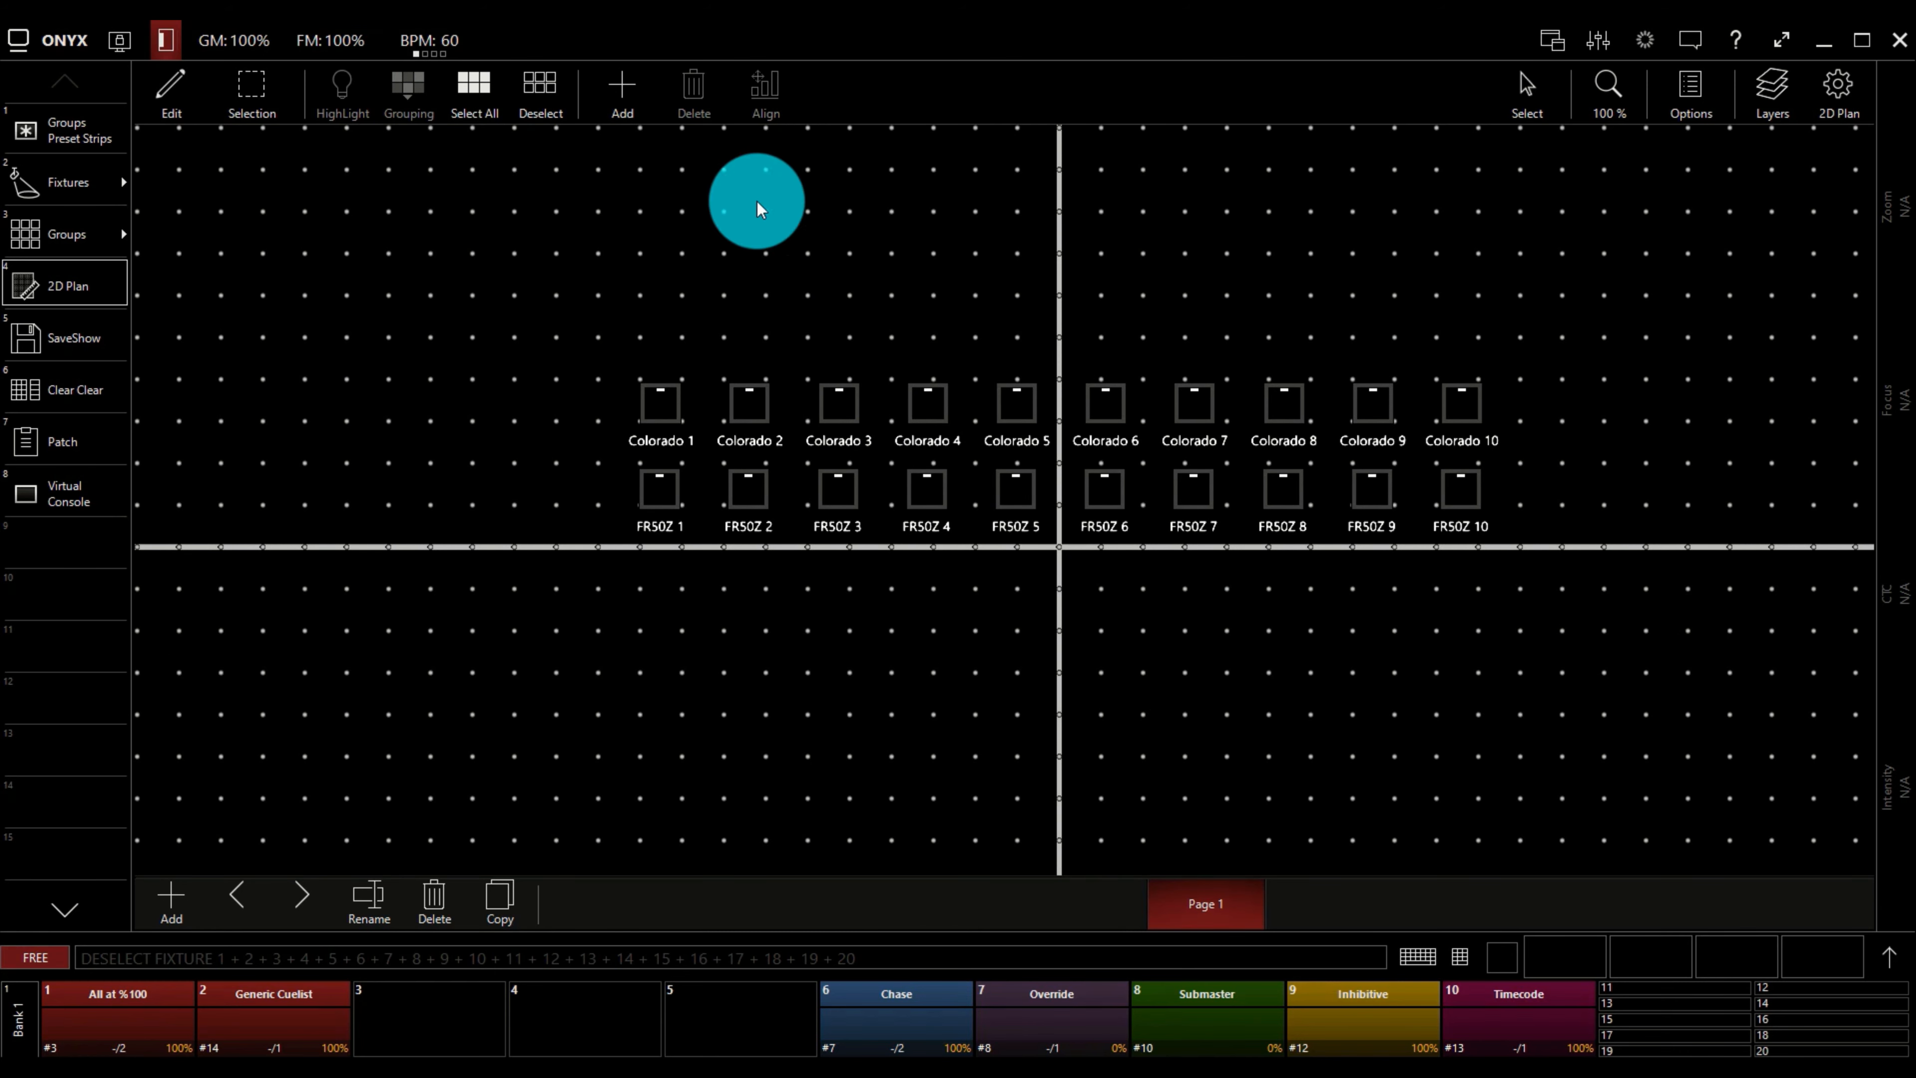
Select the CB-PUSB 1 to 4 (Master) fixtures, numbers 21 to 24, from the fixture list.
{"action": "left_click", "coordinate": [90, 181]}
{"action": "left_click", "coordinate": [189, 163]}
{"action": "left_click_drag", "start_coordinate": [198, 216], "coordinate": [202, 301]}
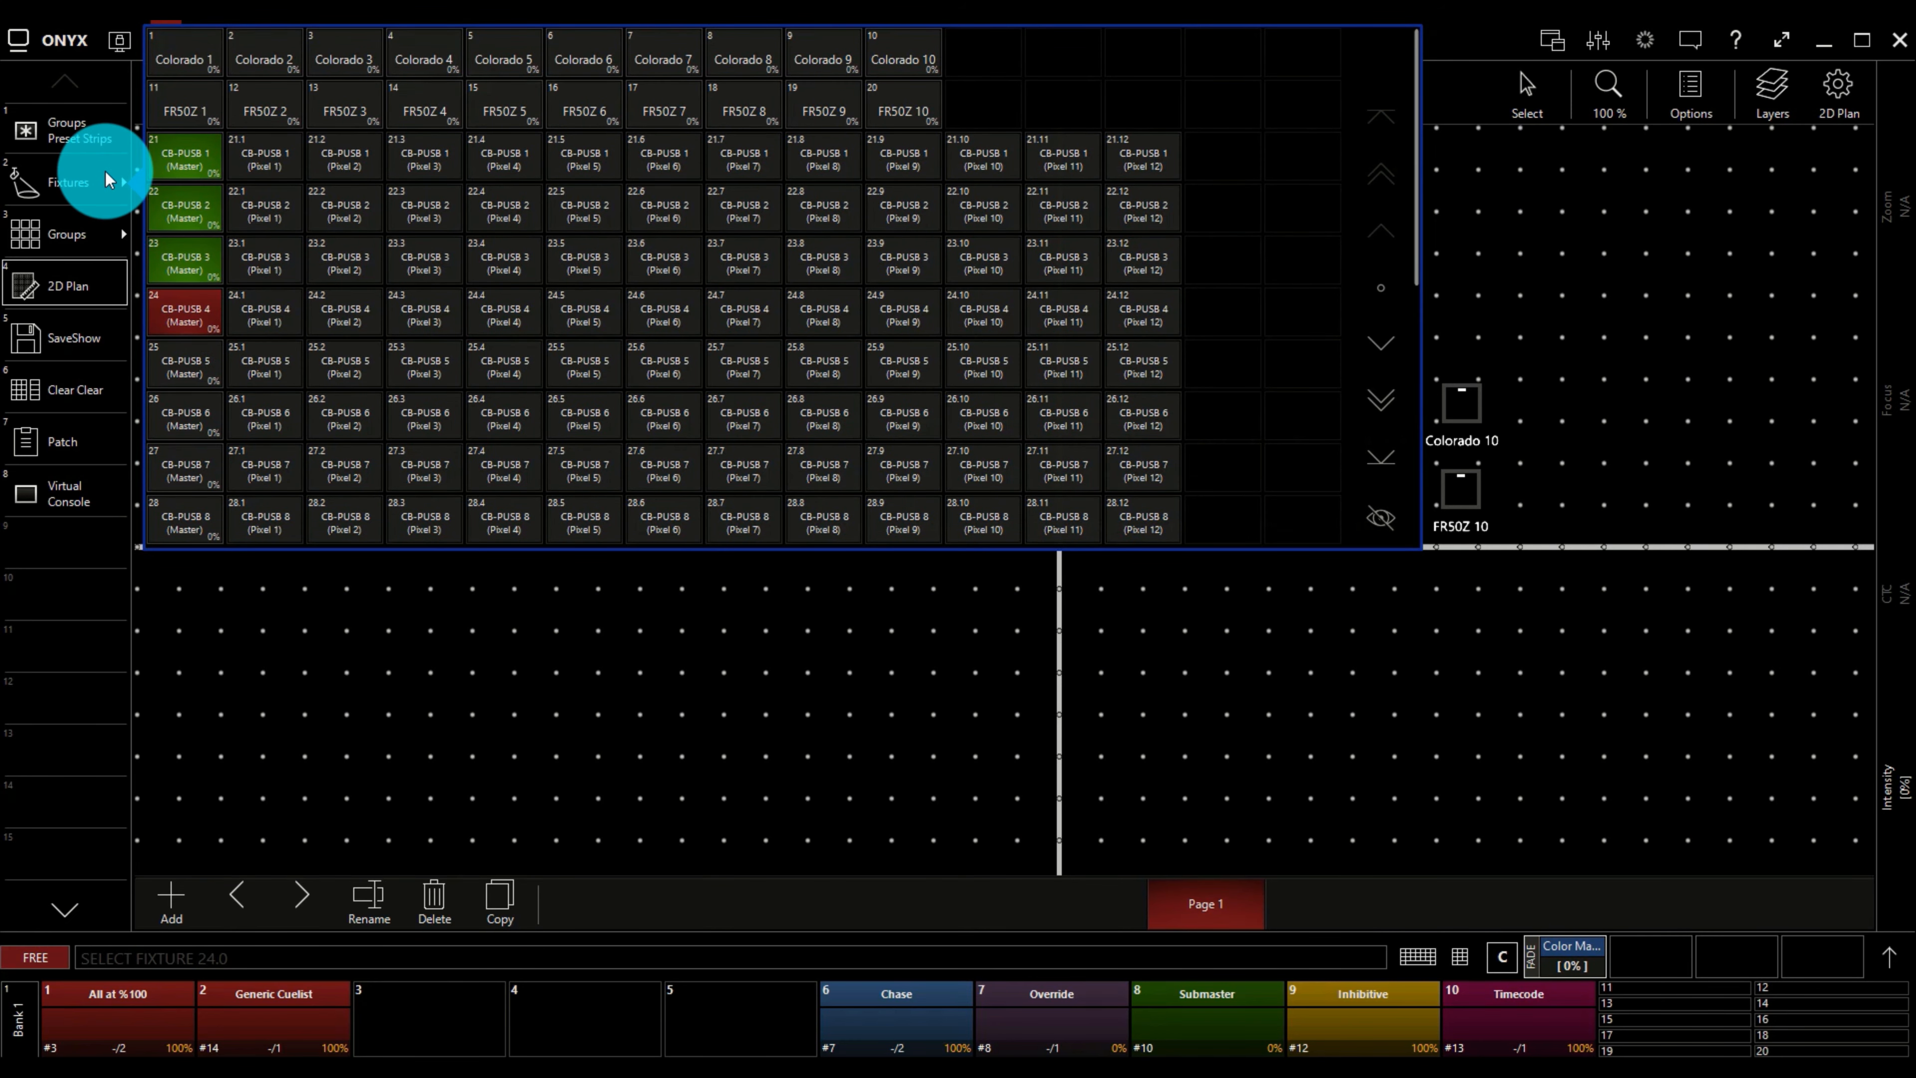
{"action": "left_click", "coordinate": [127, 192]}
Add the four selected fixtures to the plan one by one, in a row above the Colorado fixtures.
{"action": "left_click", "coordinate": [610, 98]}
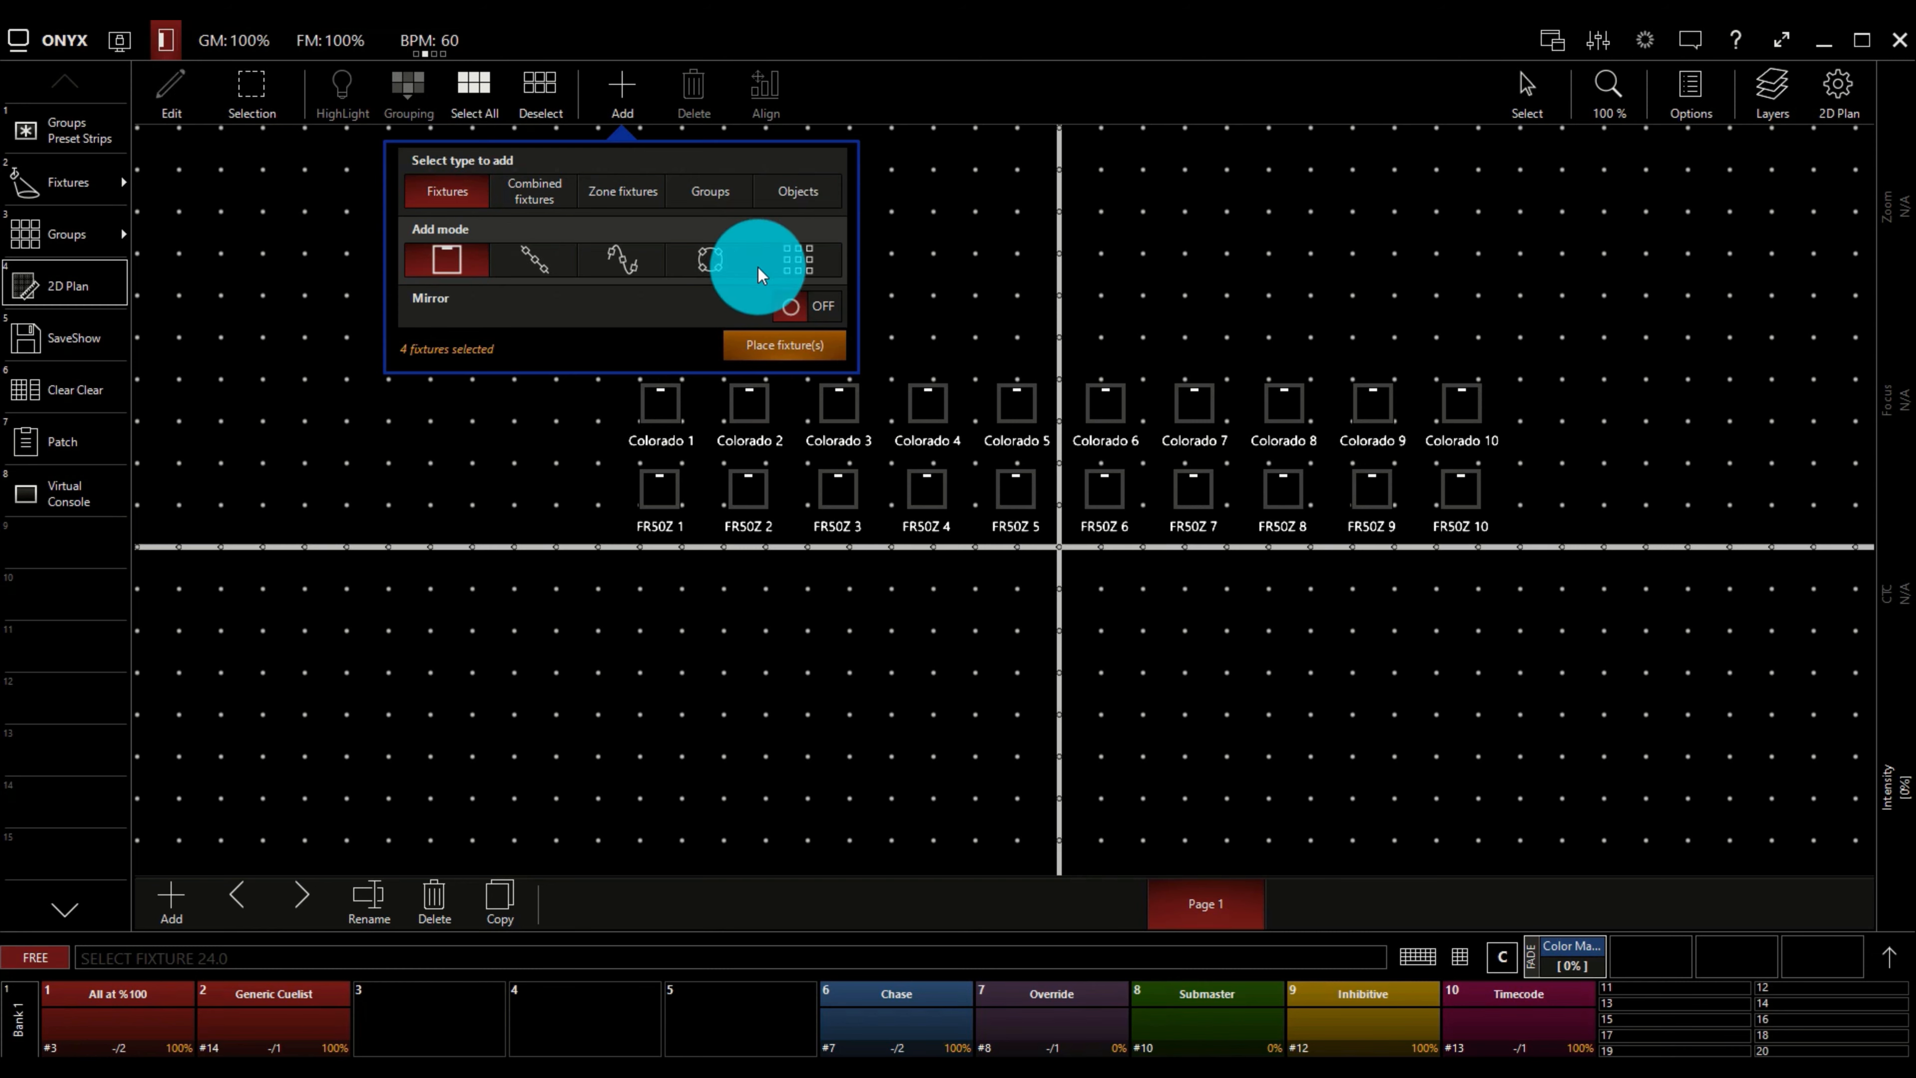
{"action": "left_click", "coordinate": [798, 349]}
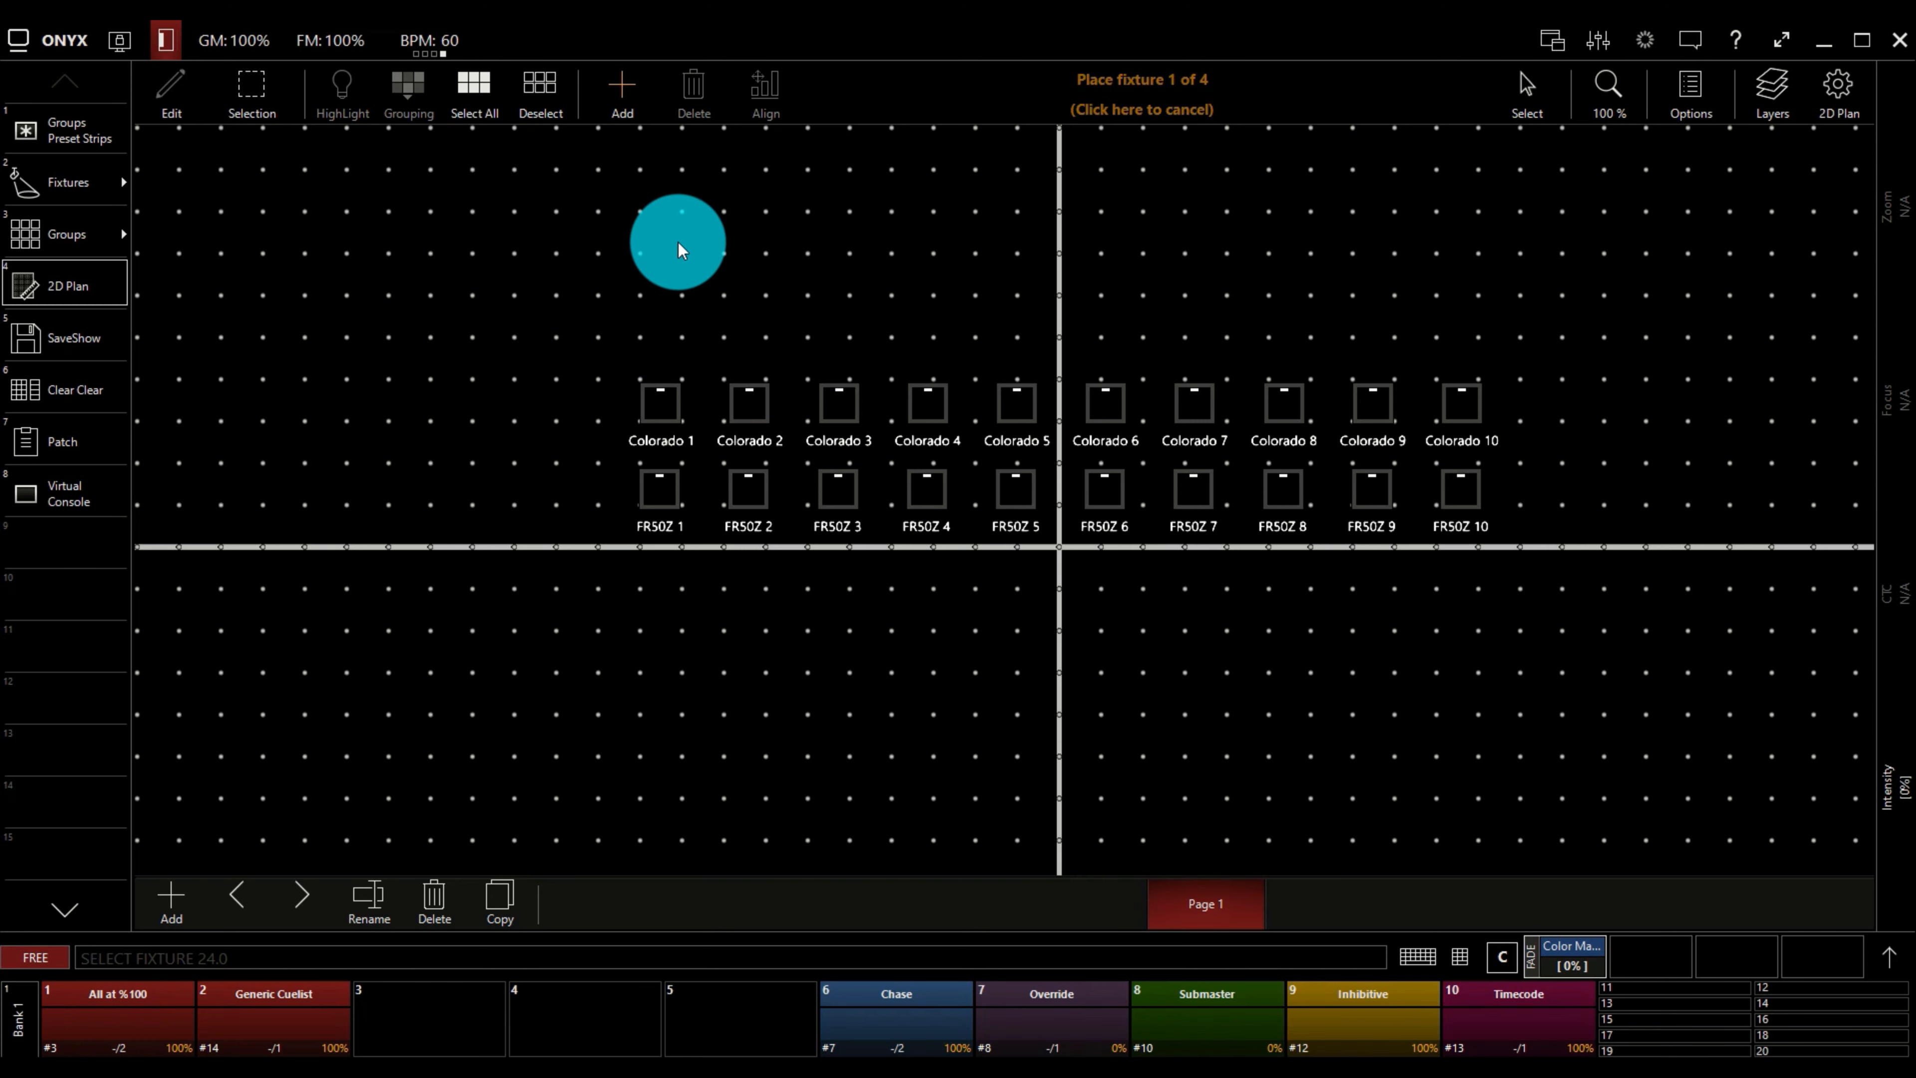
{"action": "left_click", "coordinate": [679, 242]}
{"action": "left_click", "coordinate": [784, 239]}
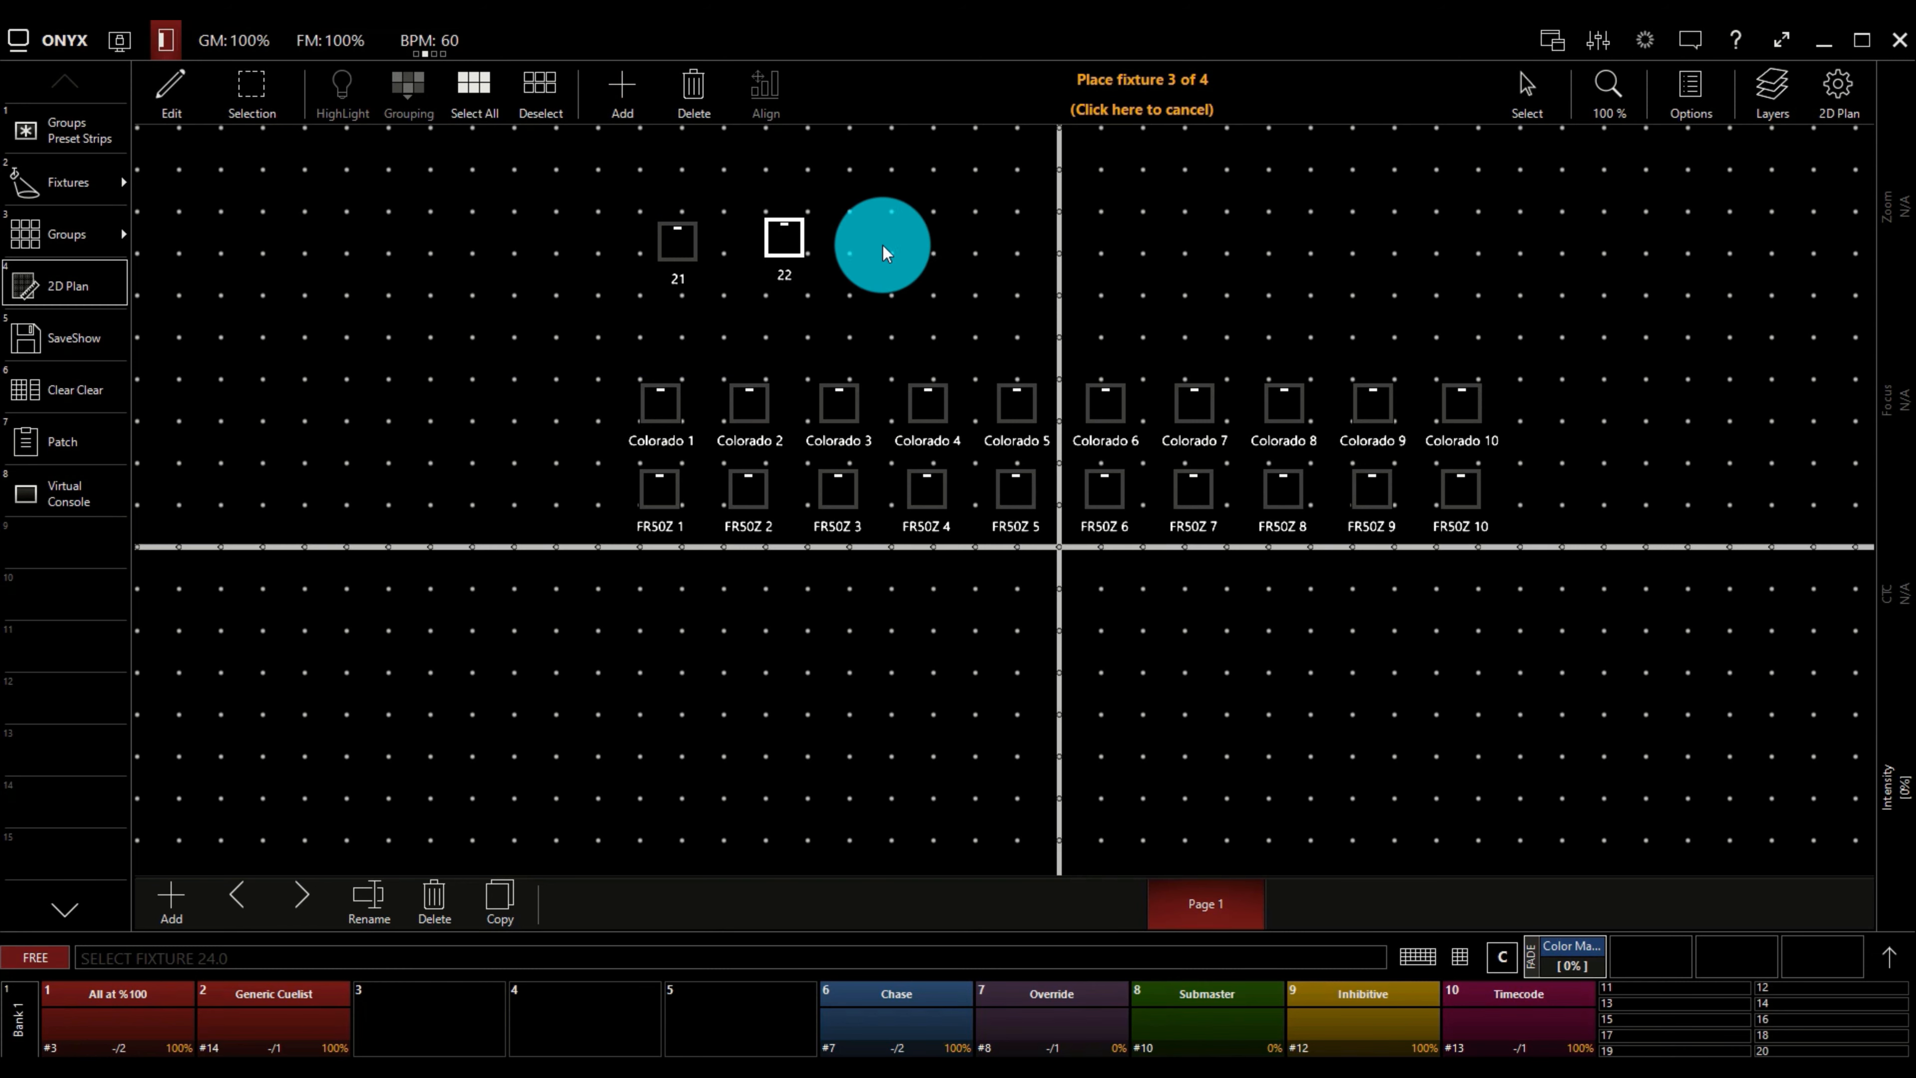
{"action": "left_click", "coordinate": [883, 249]}
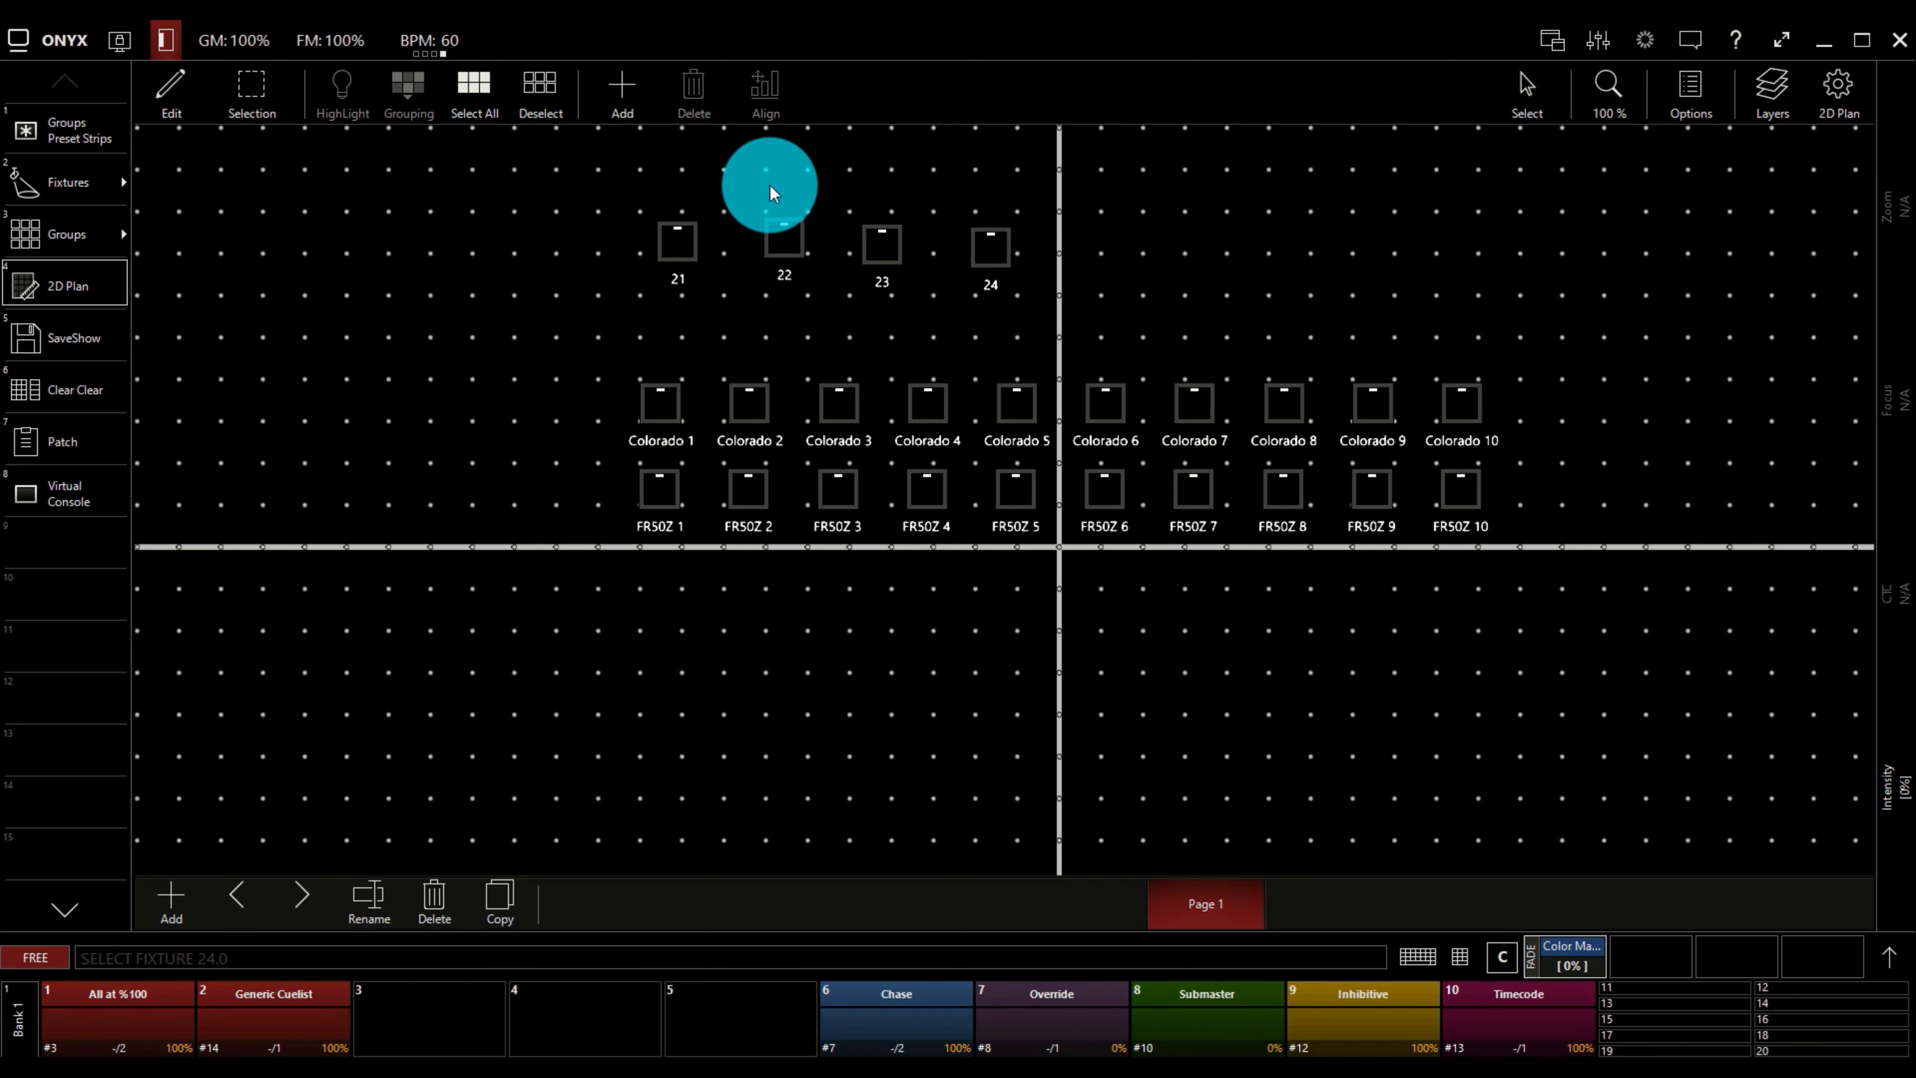
Set the text label of fixtures 21 to 24 to Name.
{"action": "left_click_drag", "start_coordinate": [537, 175], "coordinate": [1185, 298]}
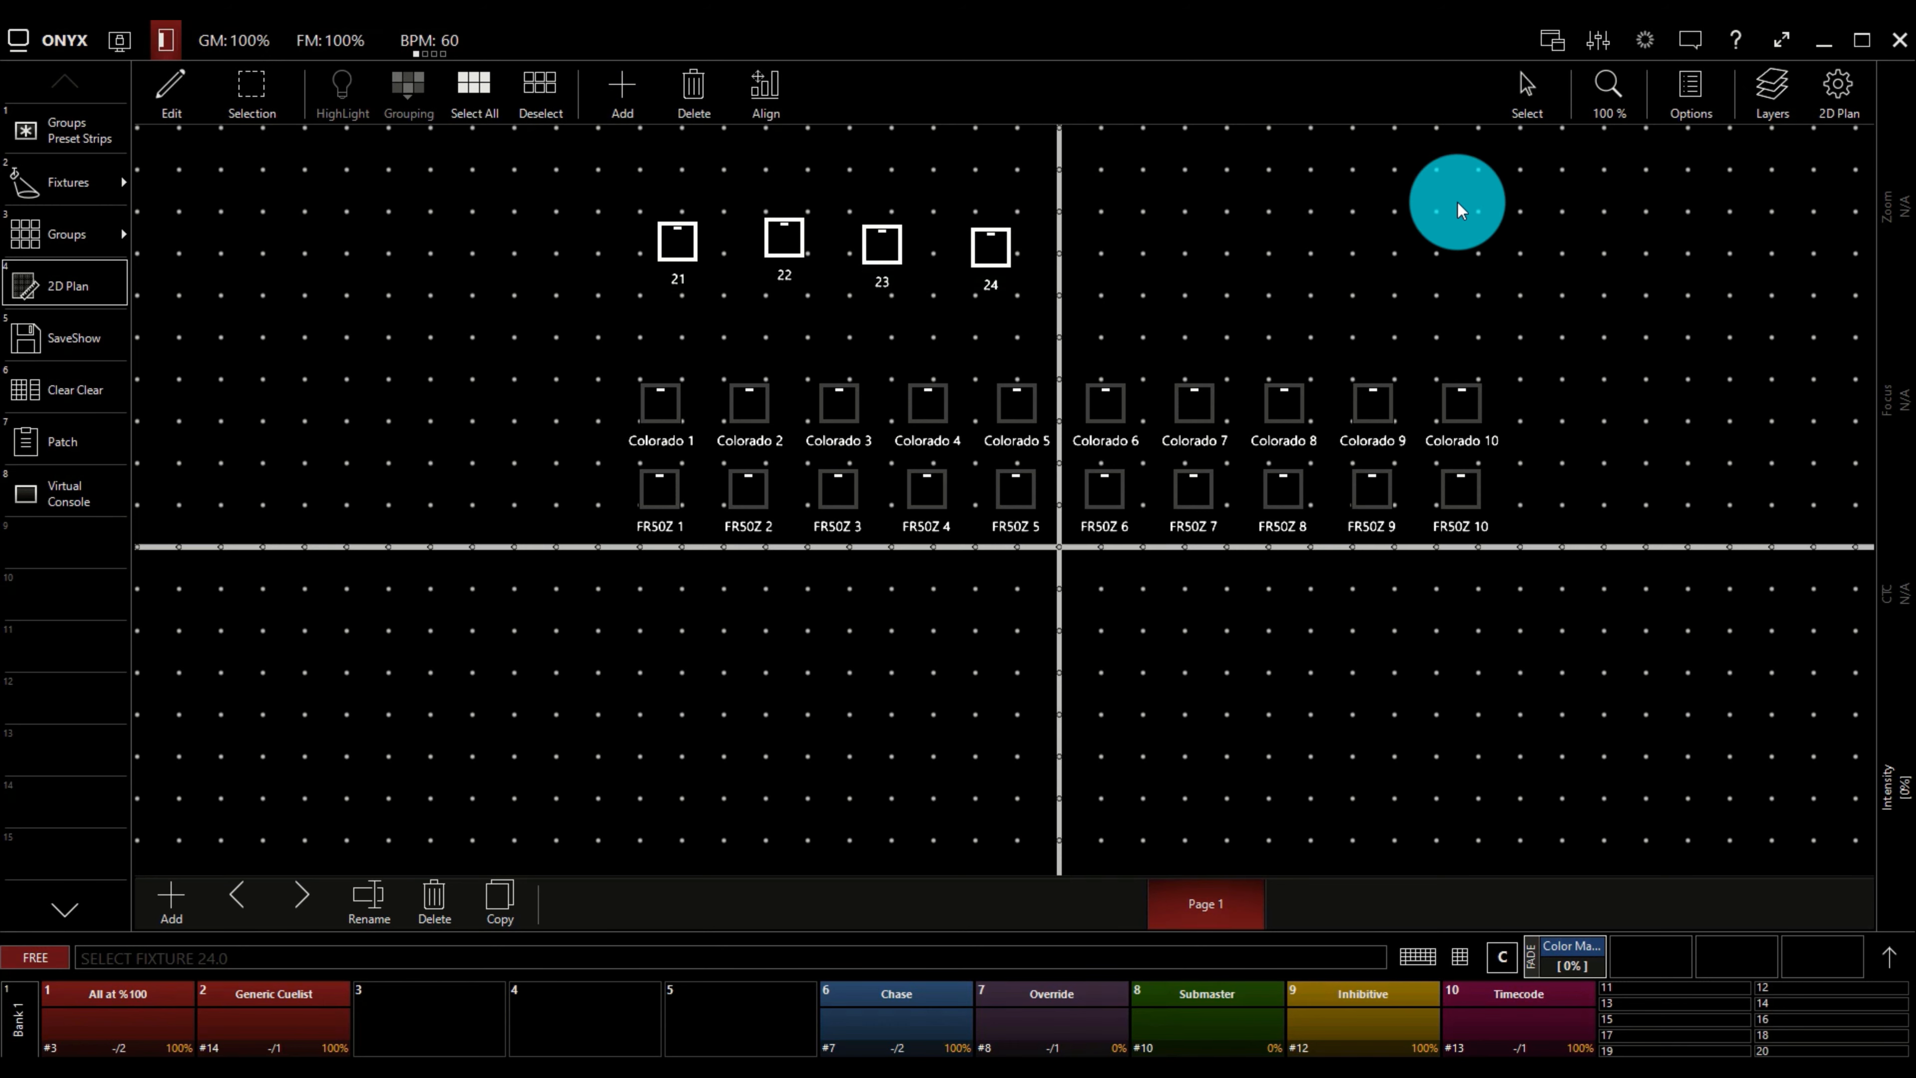
{"action": "left_click", "coordinate": [1700, 91]}
{"action": "left_click", "coordinate": [1813, 281]}
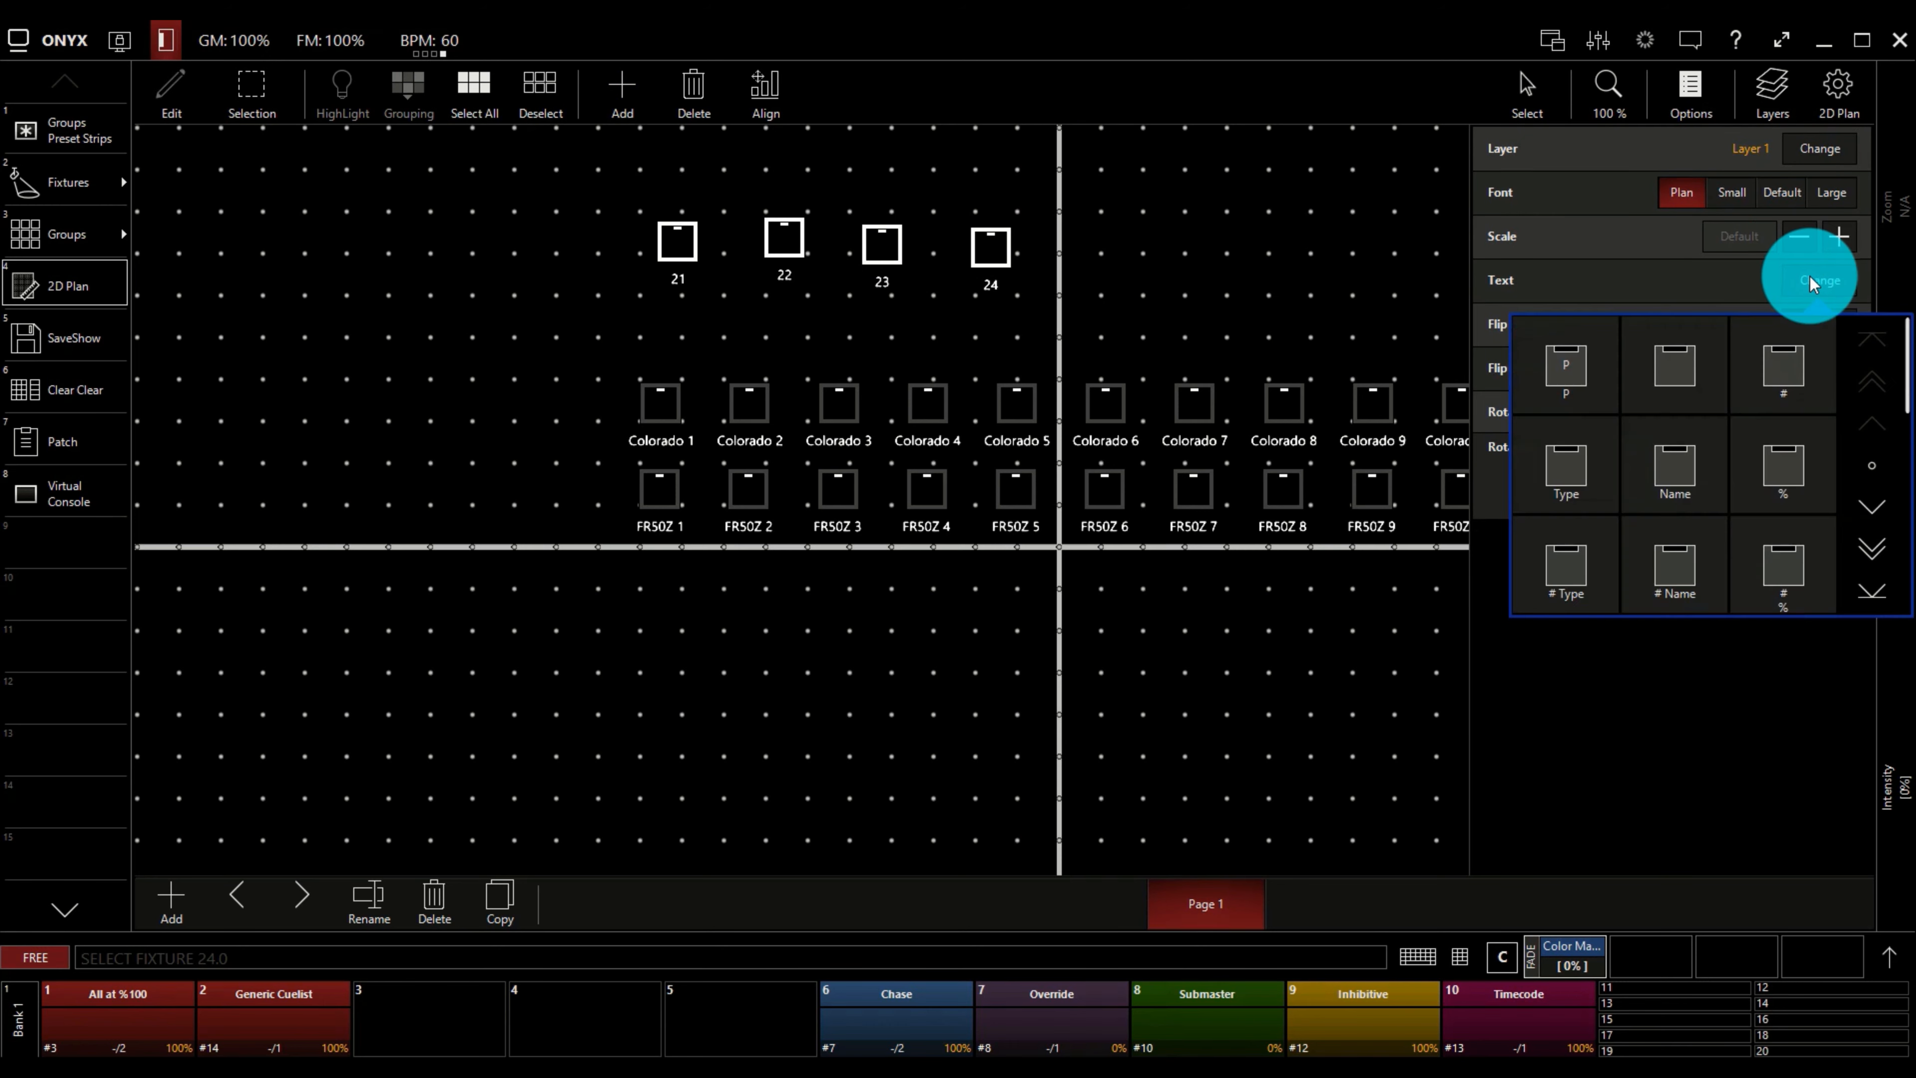
{"action": "left_click", "coordinate": [1674, 473]}
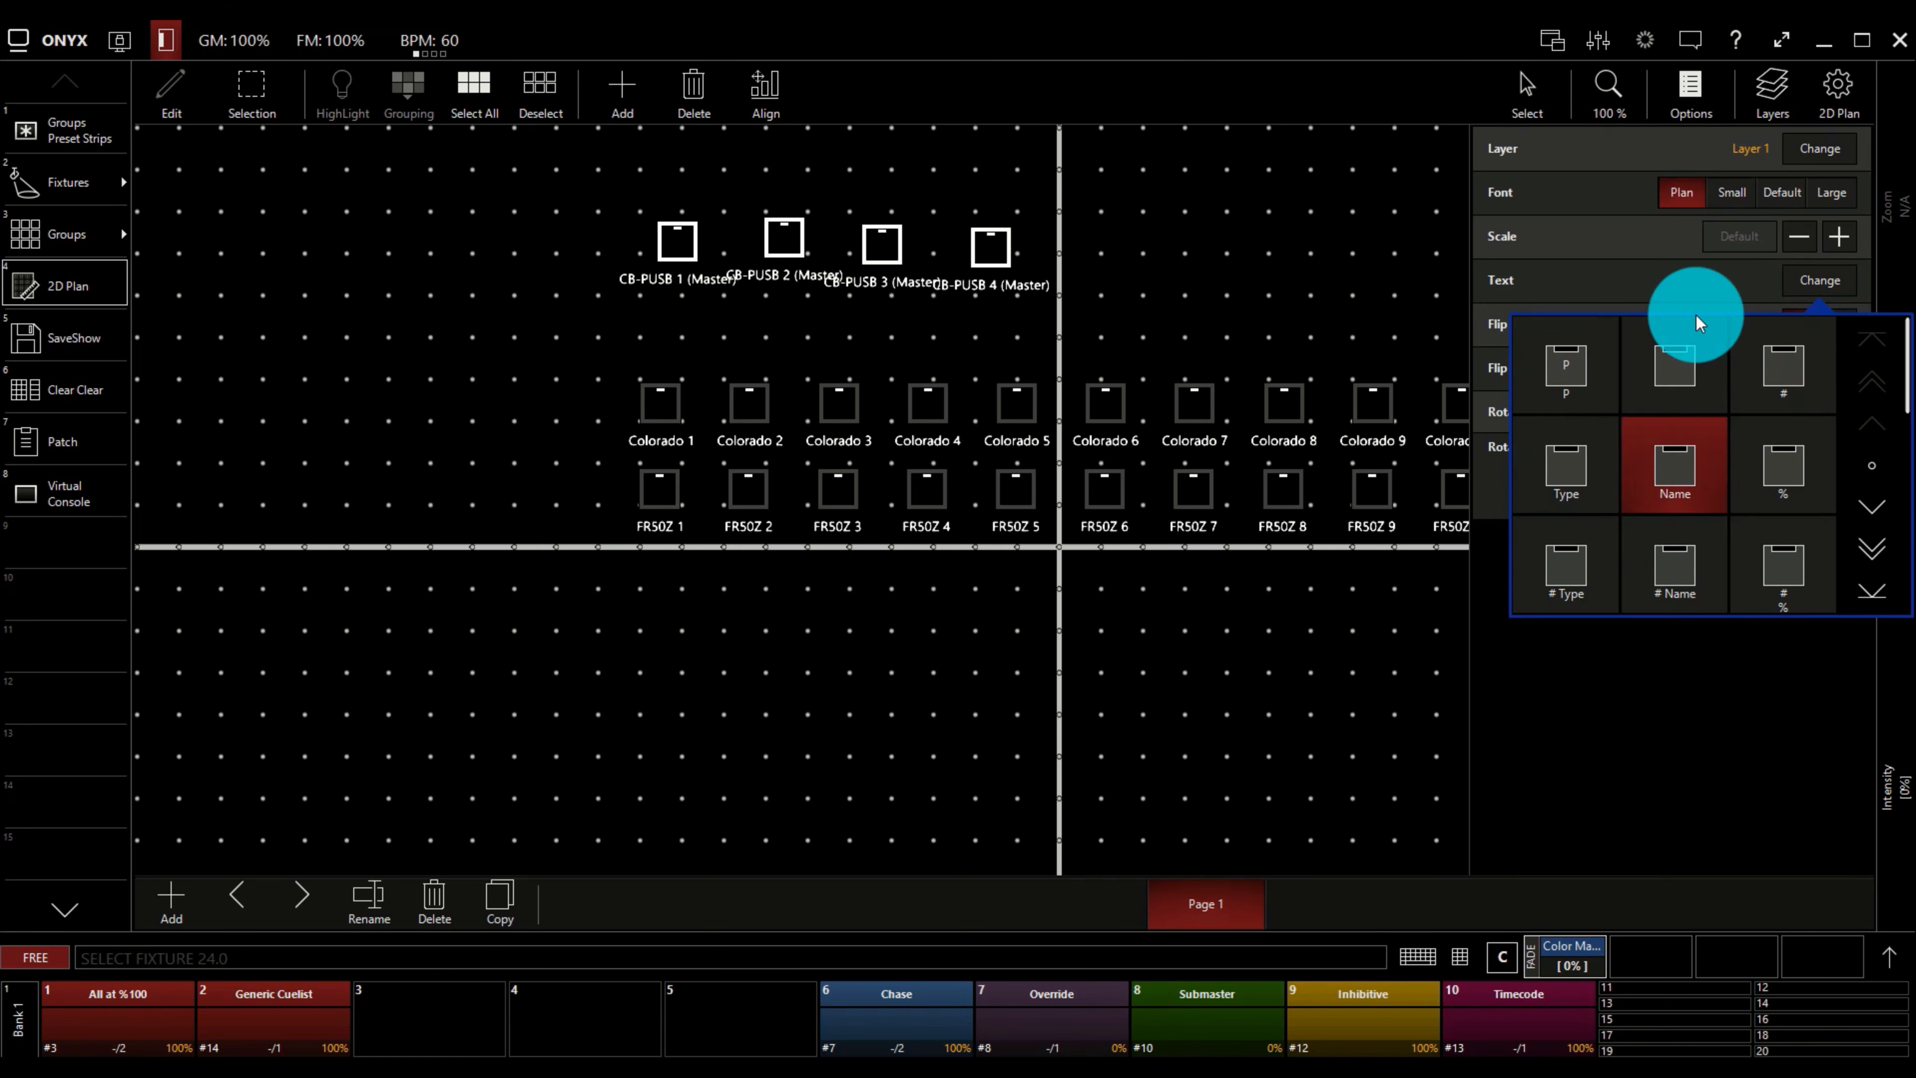
{"action": "left_click", "coordinate": [1703, 94]}
{"action": "left_click", "coordinate": [1703, 94]}
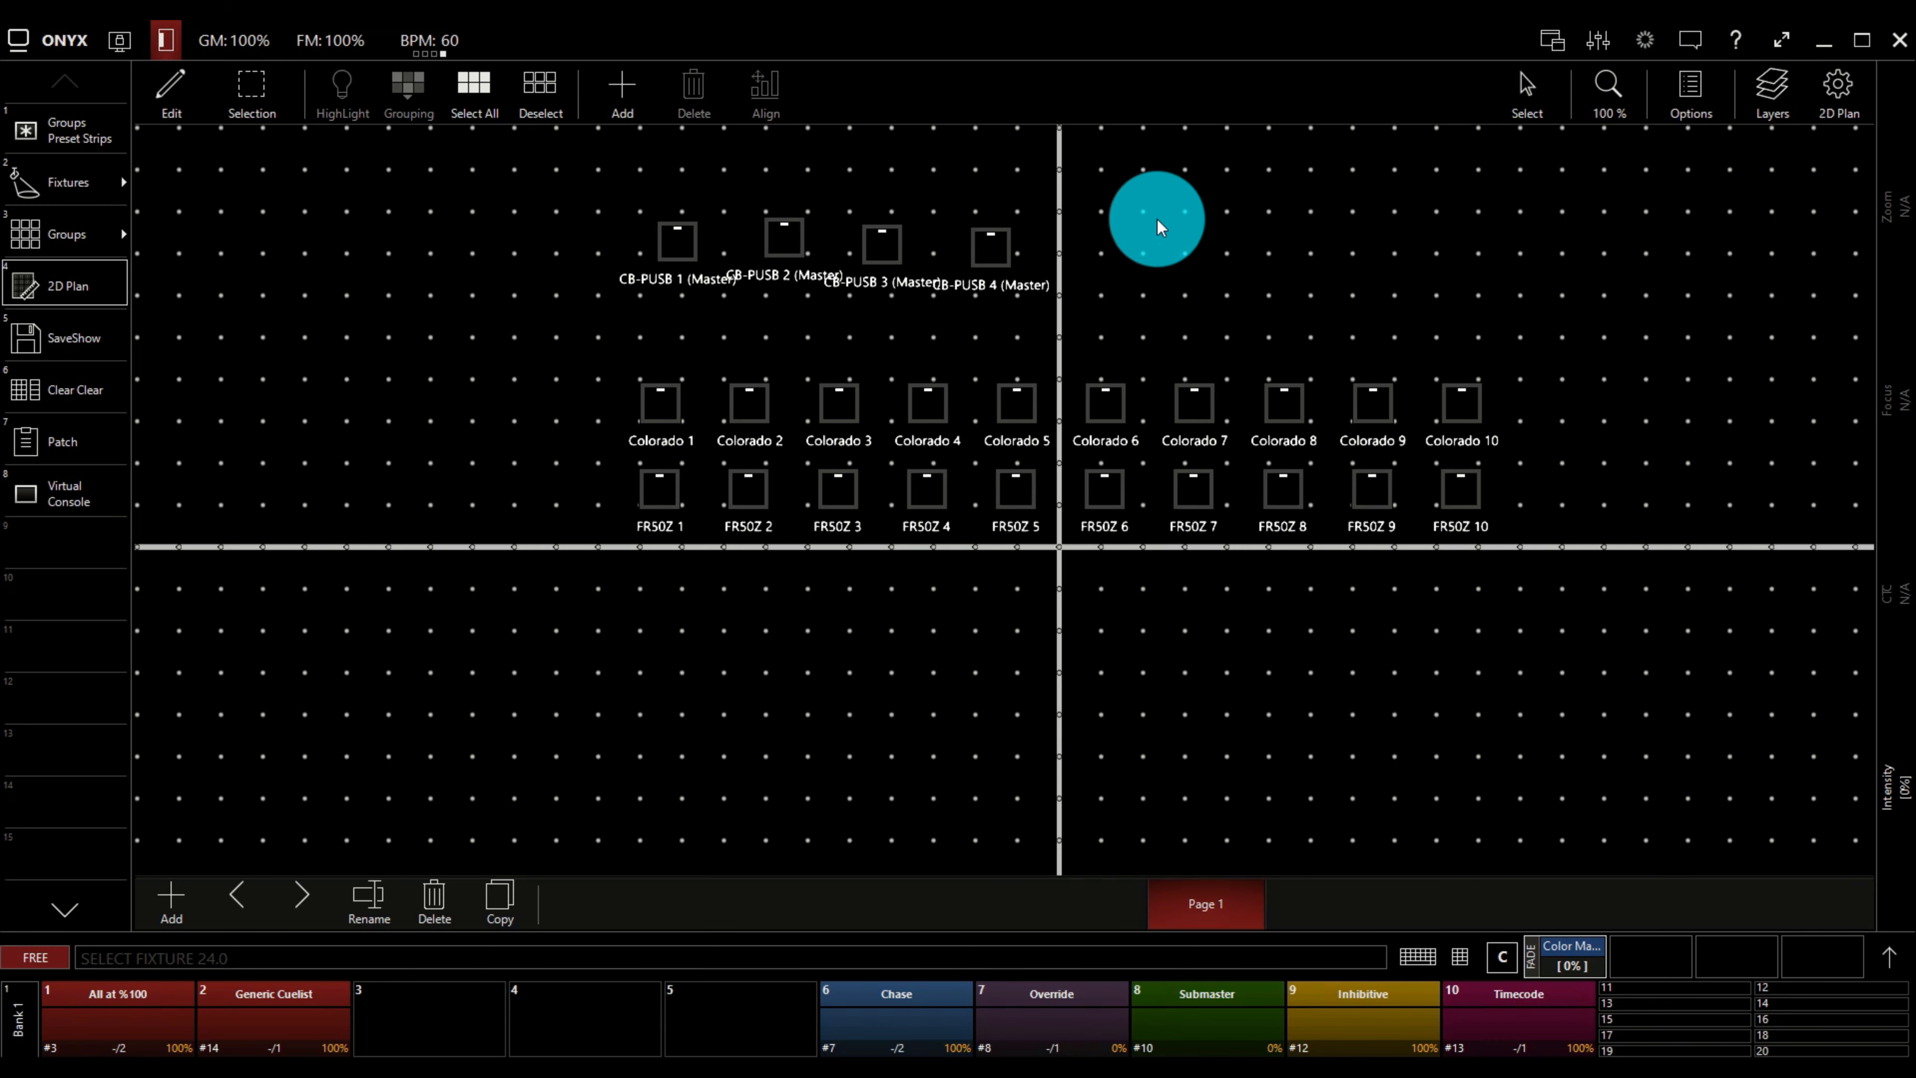
Move CB-PUSB 4, 3 and 2 to the right so the fixtures' name labels no longer overlap.
{"action": "left_click_drag", "start_coordinate": [993, 252], "coordinate": [1215, 256]}
{"action": "left_click_drag", "start_coordinate": [894, 240], "coordinate": [1009, 243]}
{"action": "mouse_move", "coordinate": [843, 225]}
{"action": "left_mouse_down"}
{"action": "mouse_move", "coordinate": [829, 245]}
{"action": "mouse_move", "coordinate": [857, 242]}
{"action": "left_mouse_up"}
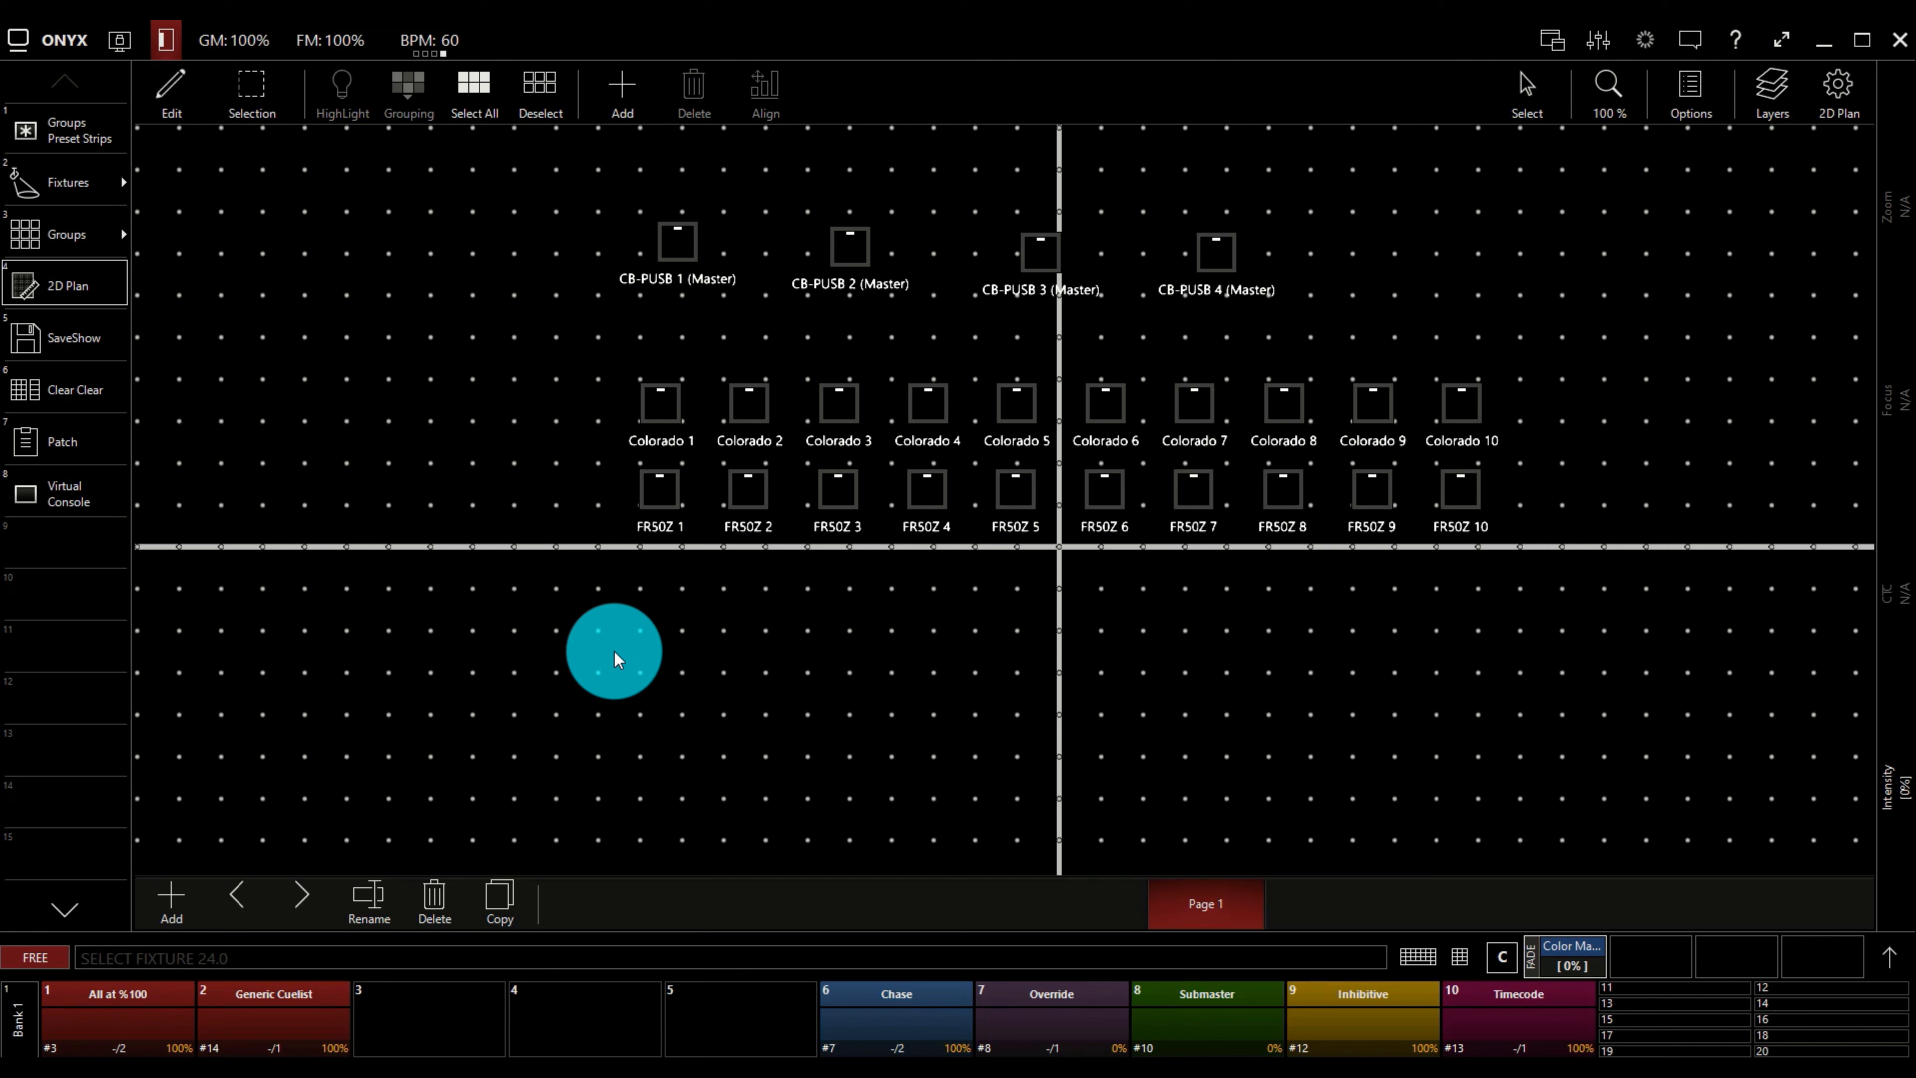
Delete the CB-PUSB 4 (Master) fixture from the plan.
{"action": "left_click", "coordinate": [1225, 252]}
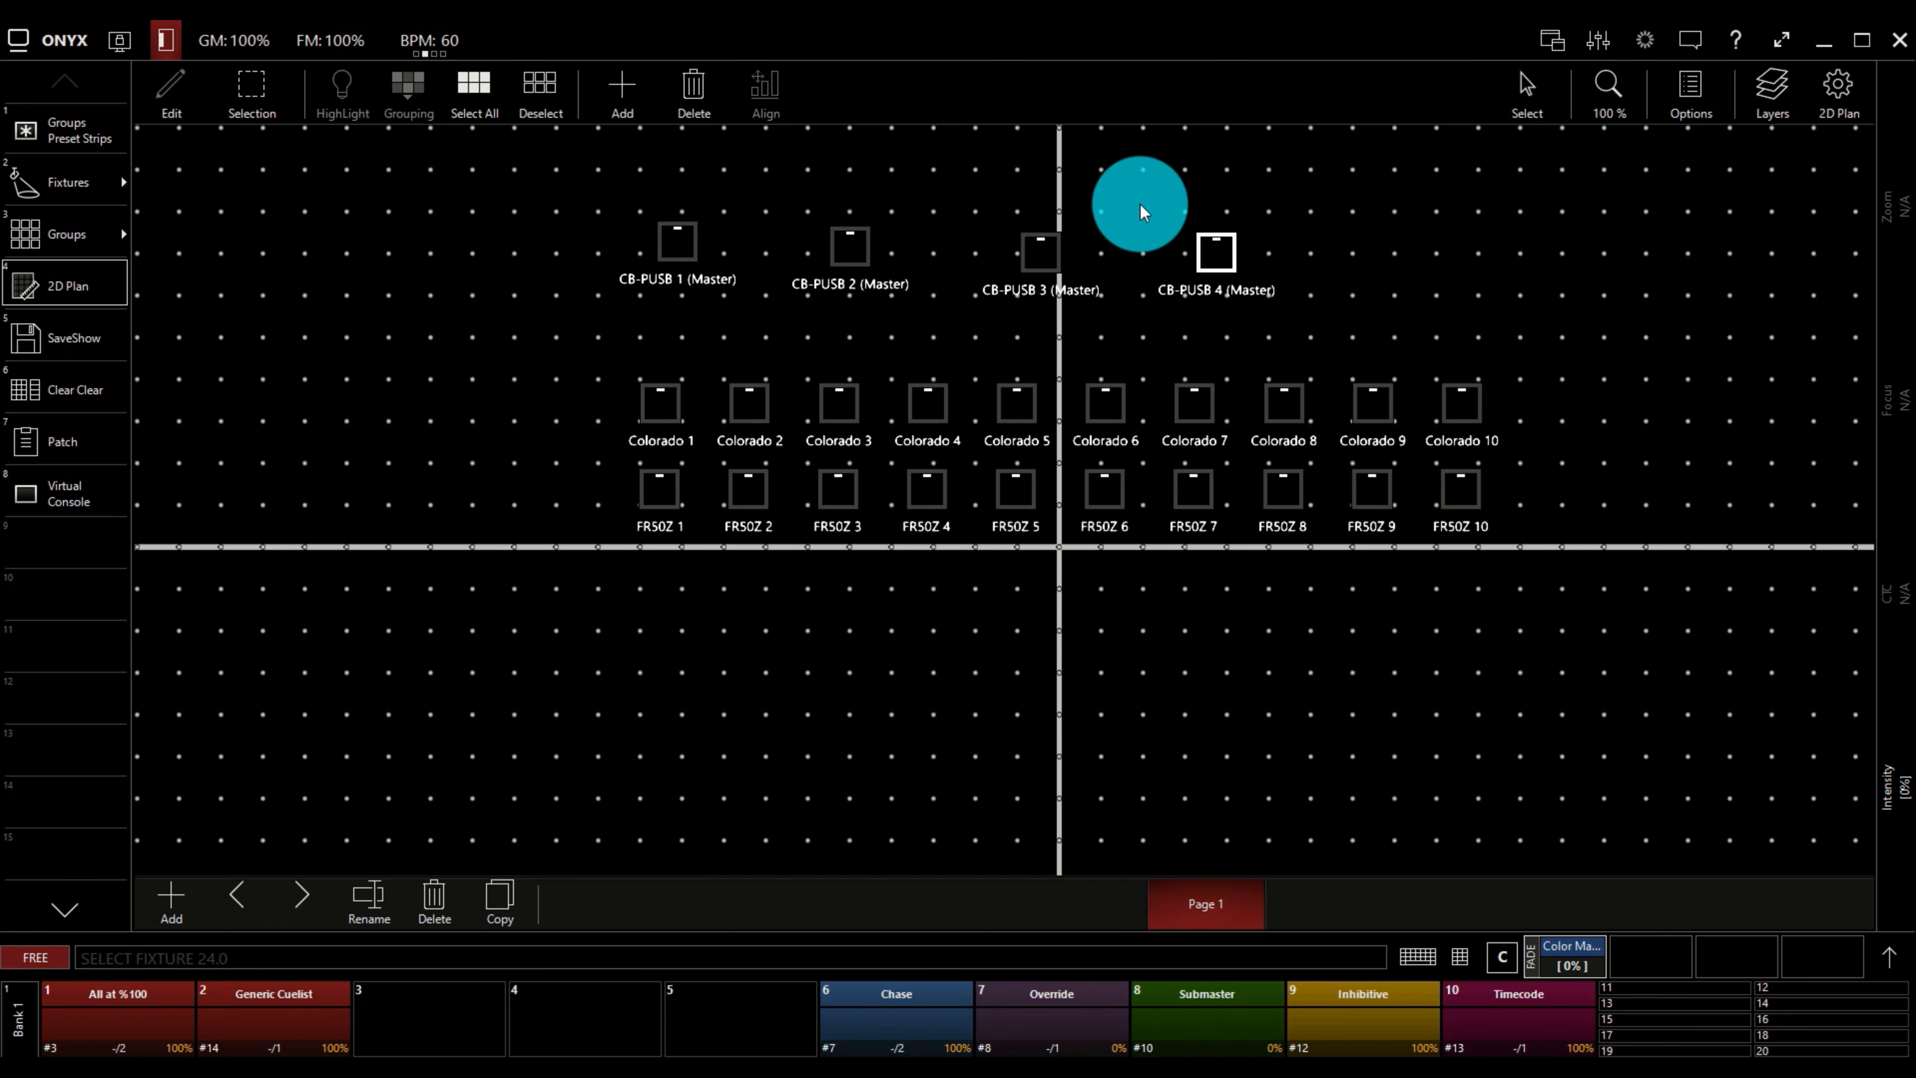
{"action": "left_click", "coordinate": [694, 89]}
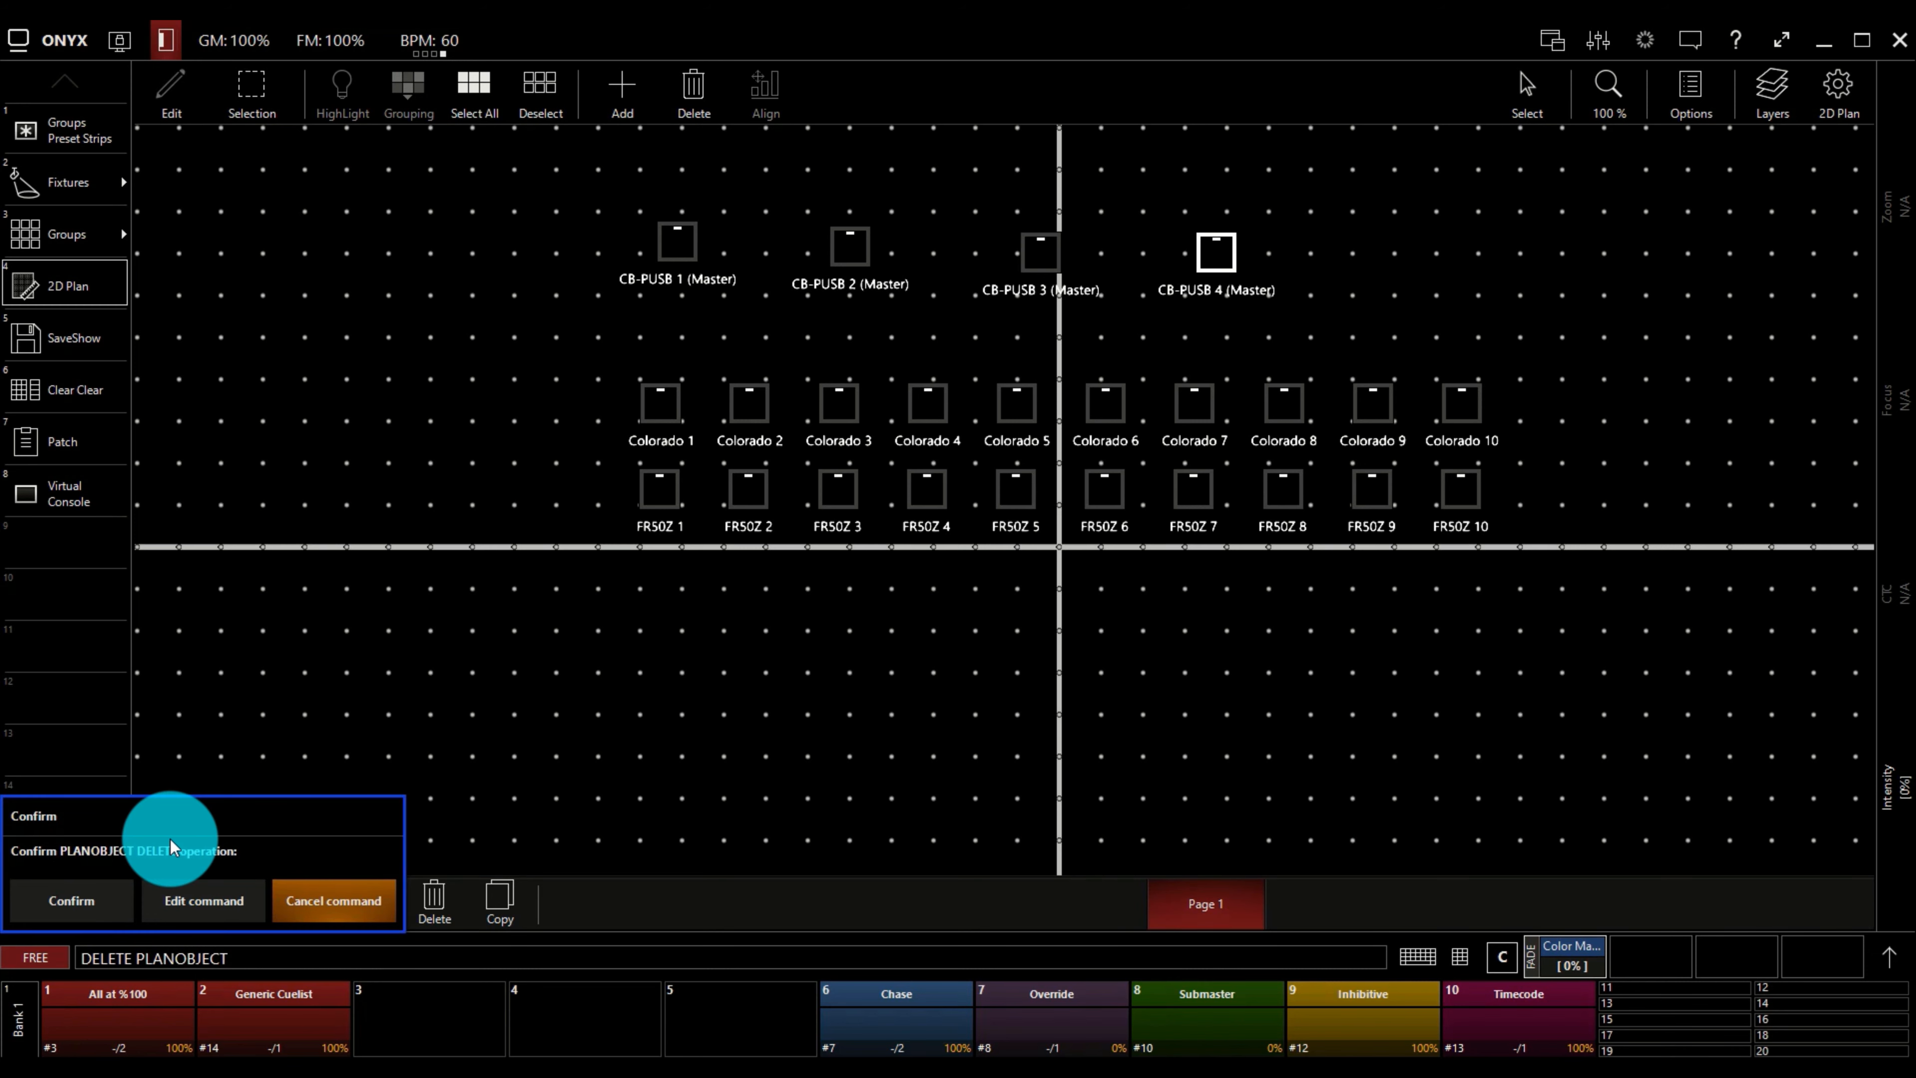
{"action": "left_click", "coordinate": [92, 898]}
Align and evenly spread the three CB-PUSB fixtures in a horizontal row, and move the row down to just above the Colorado fixtures.
{"action": "left_click_drag", "start_coordinate": [584, 175], "coordinate": [1164, 306]}
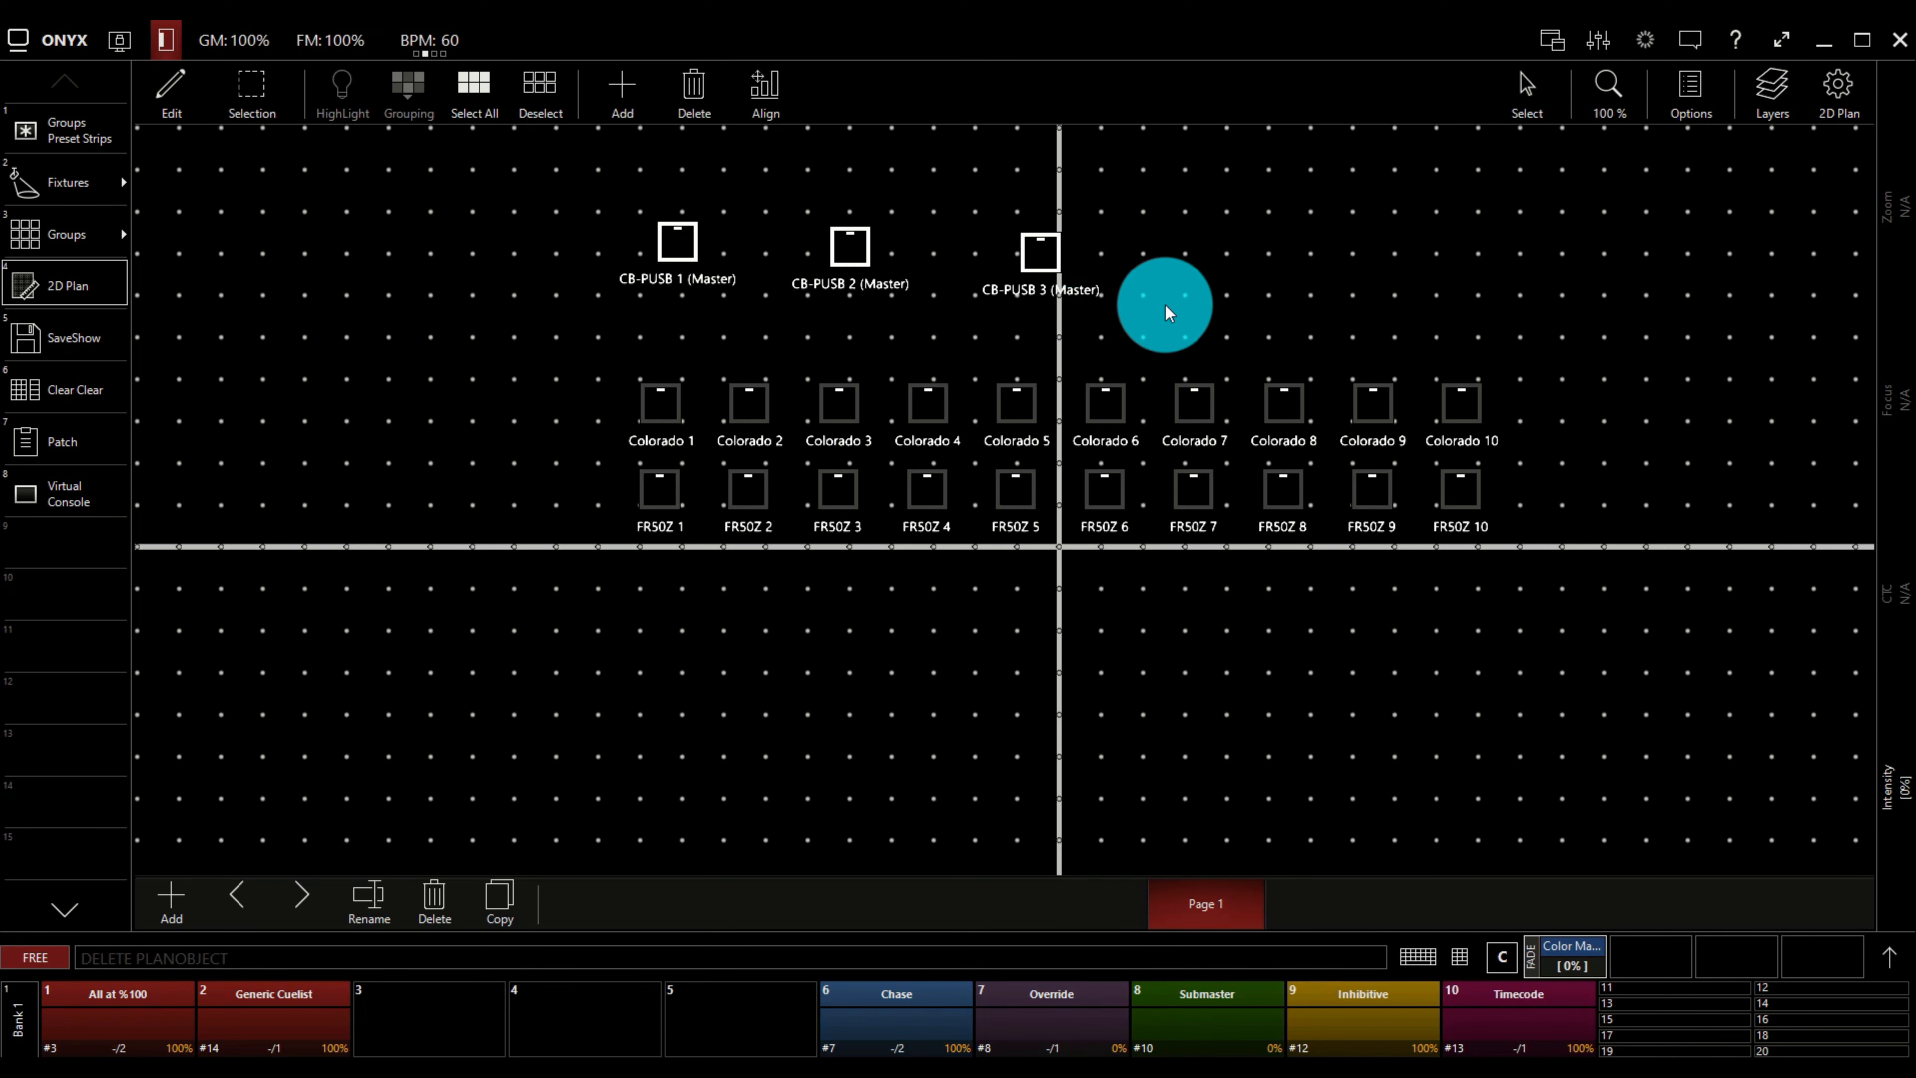
{"action": "left_click", "coordinate": [784, 91]}
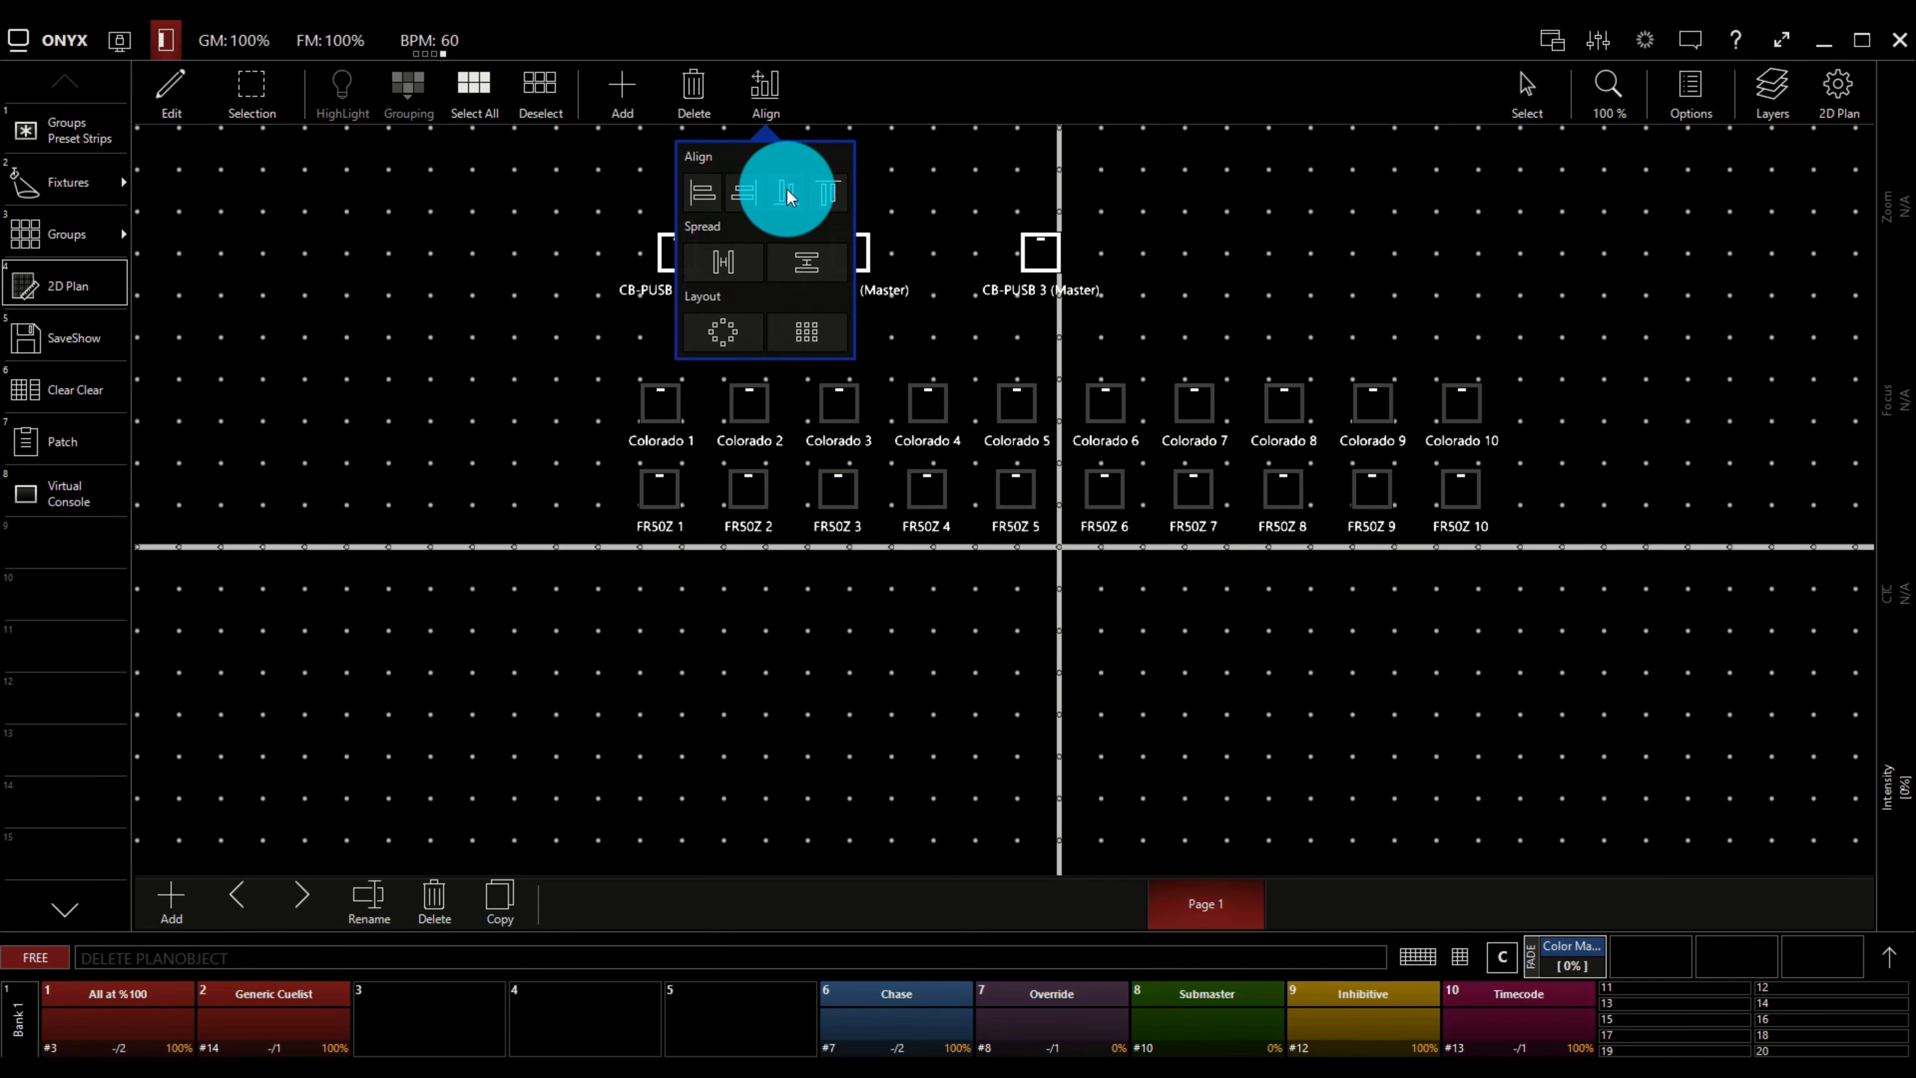
{"action": "left_click", "coordinate": [724, 264]}
{"action": "left_click", "coordinate": [769, 78]}
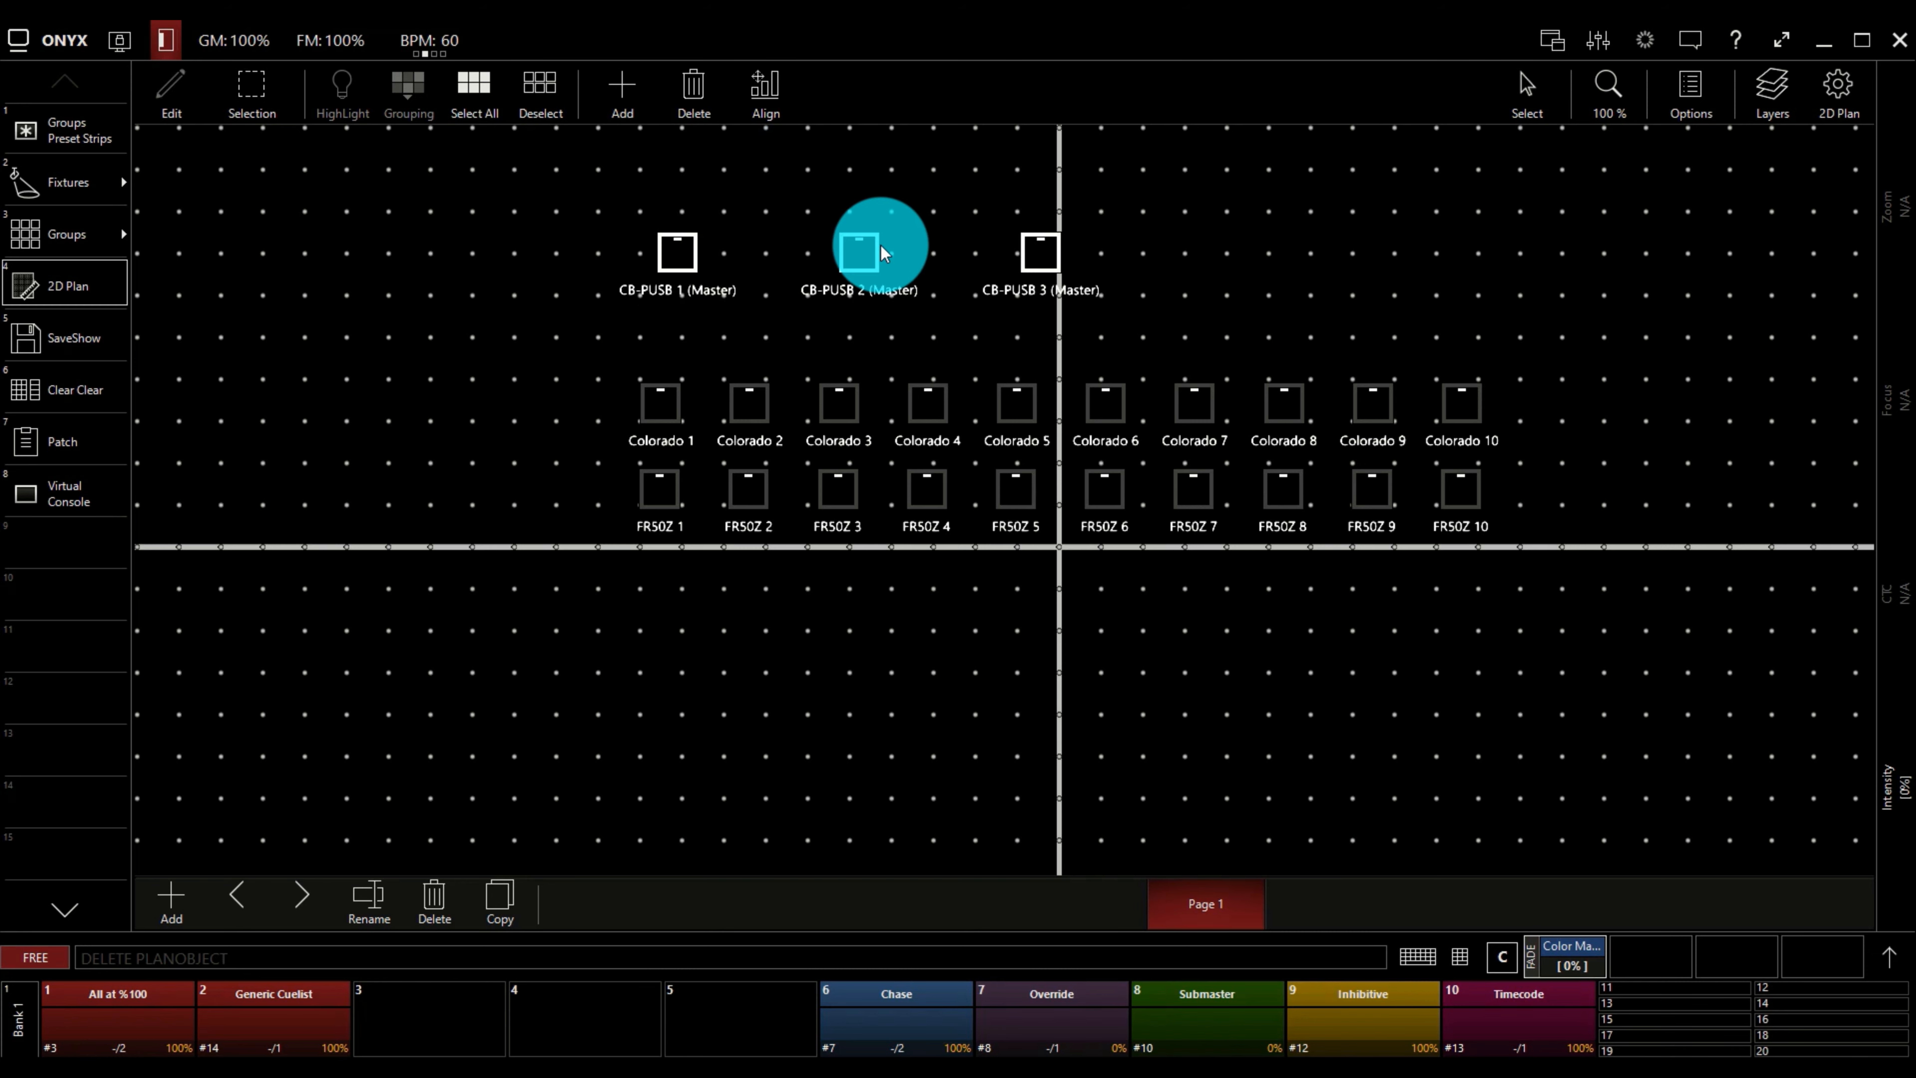
{"action": "left_click_drag", "start_coordinate": [884, 253], "coordinate": [861, 309]}
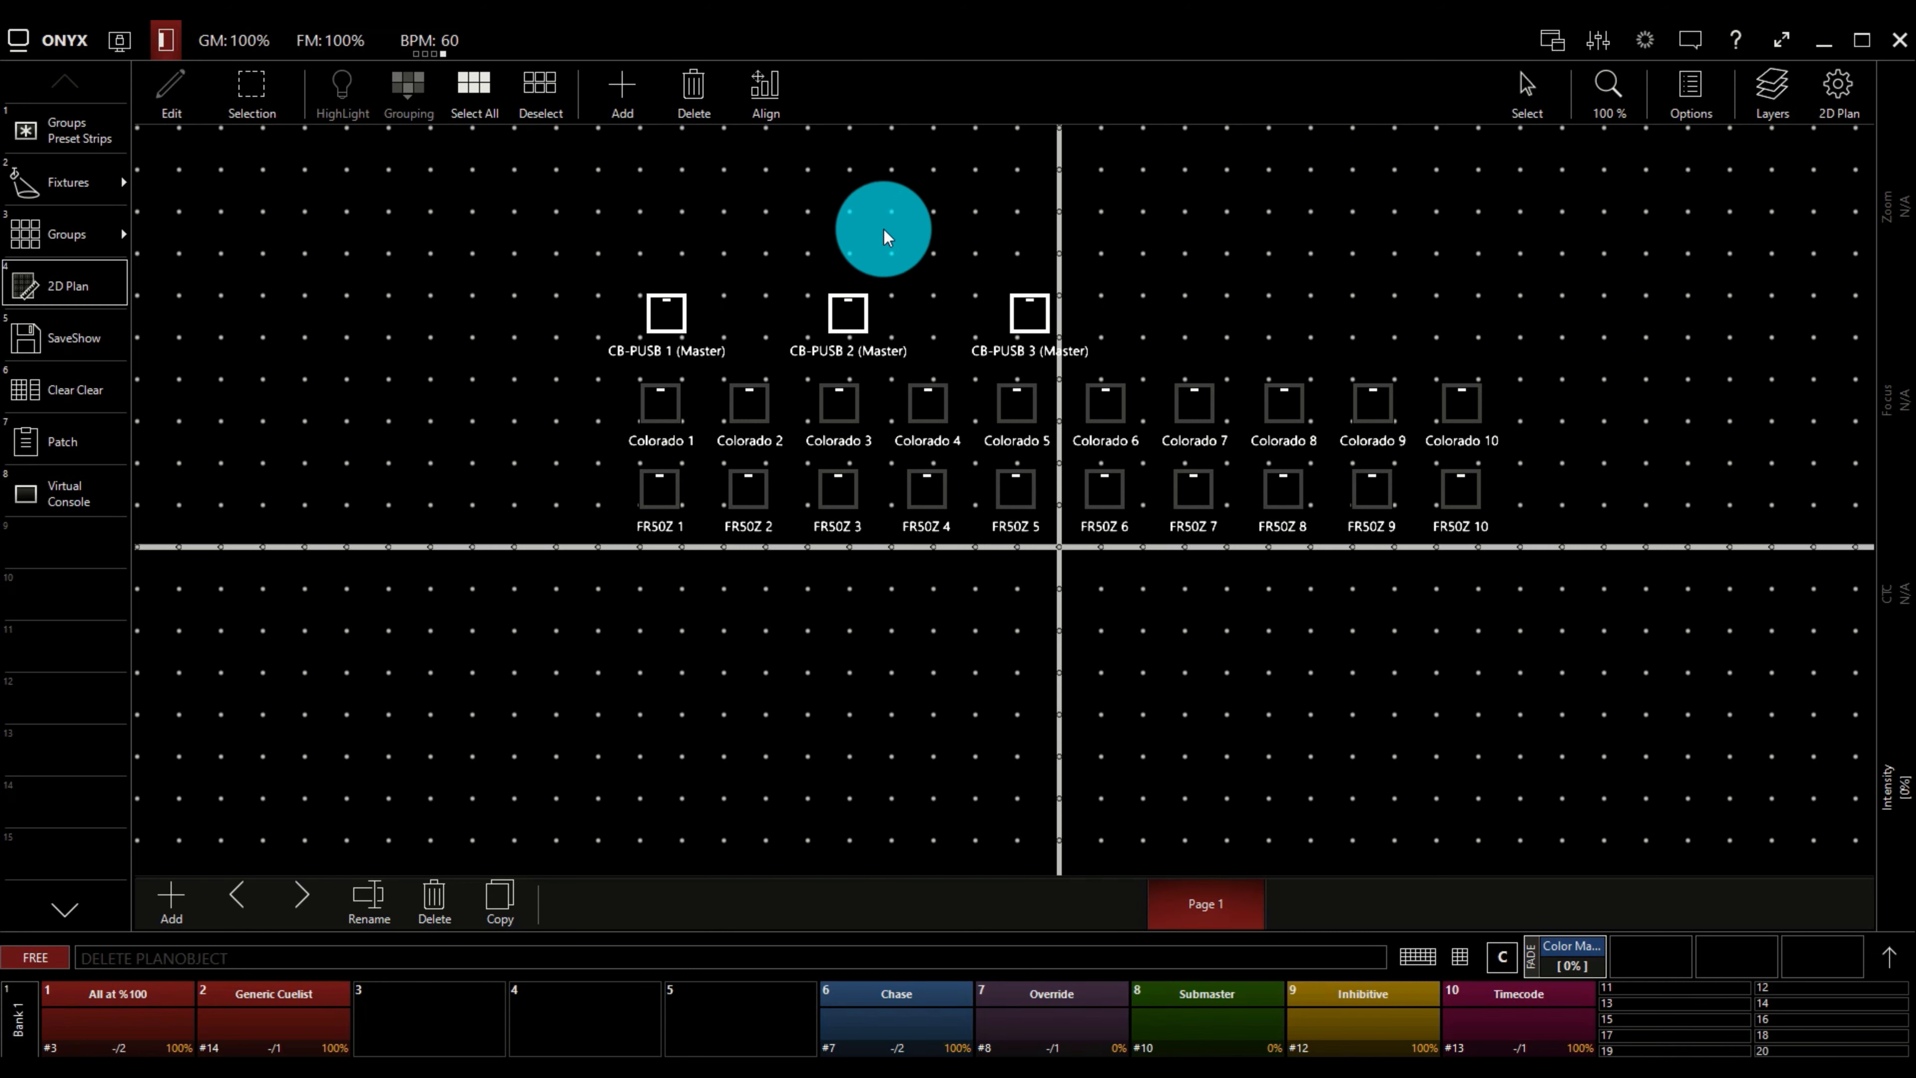
{"action": "left_click", "coordinate": [883, 230]}
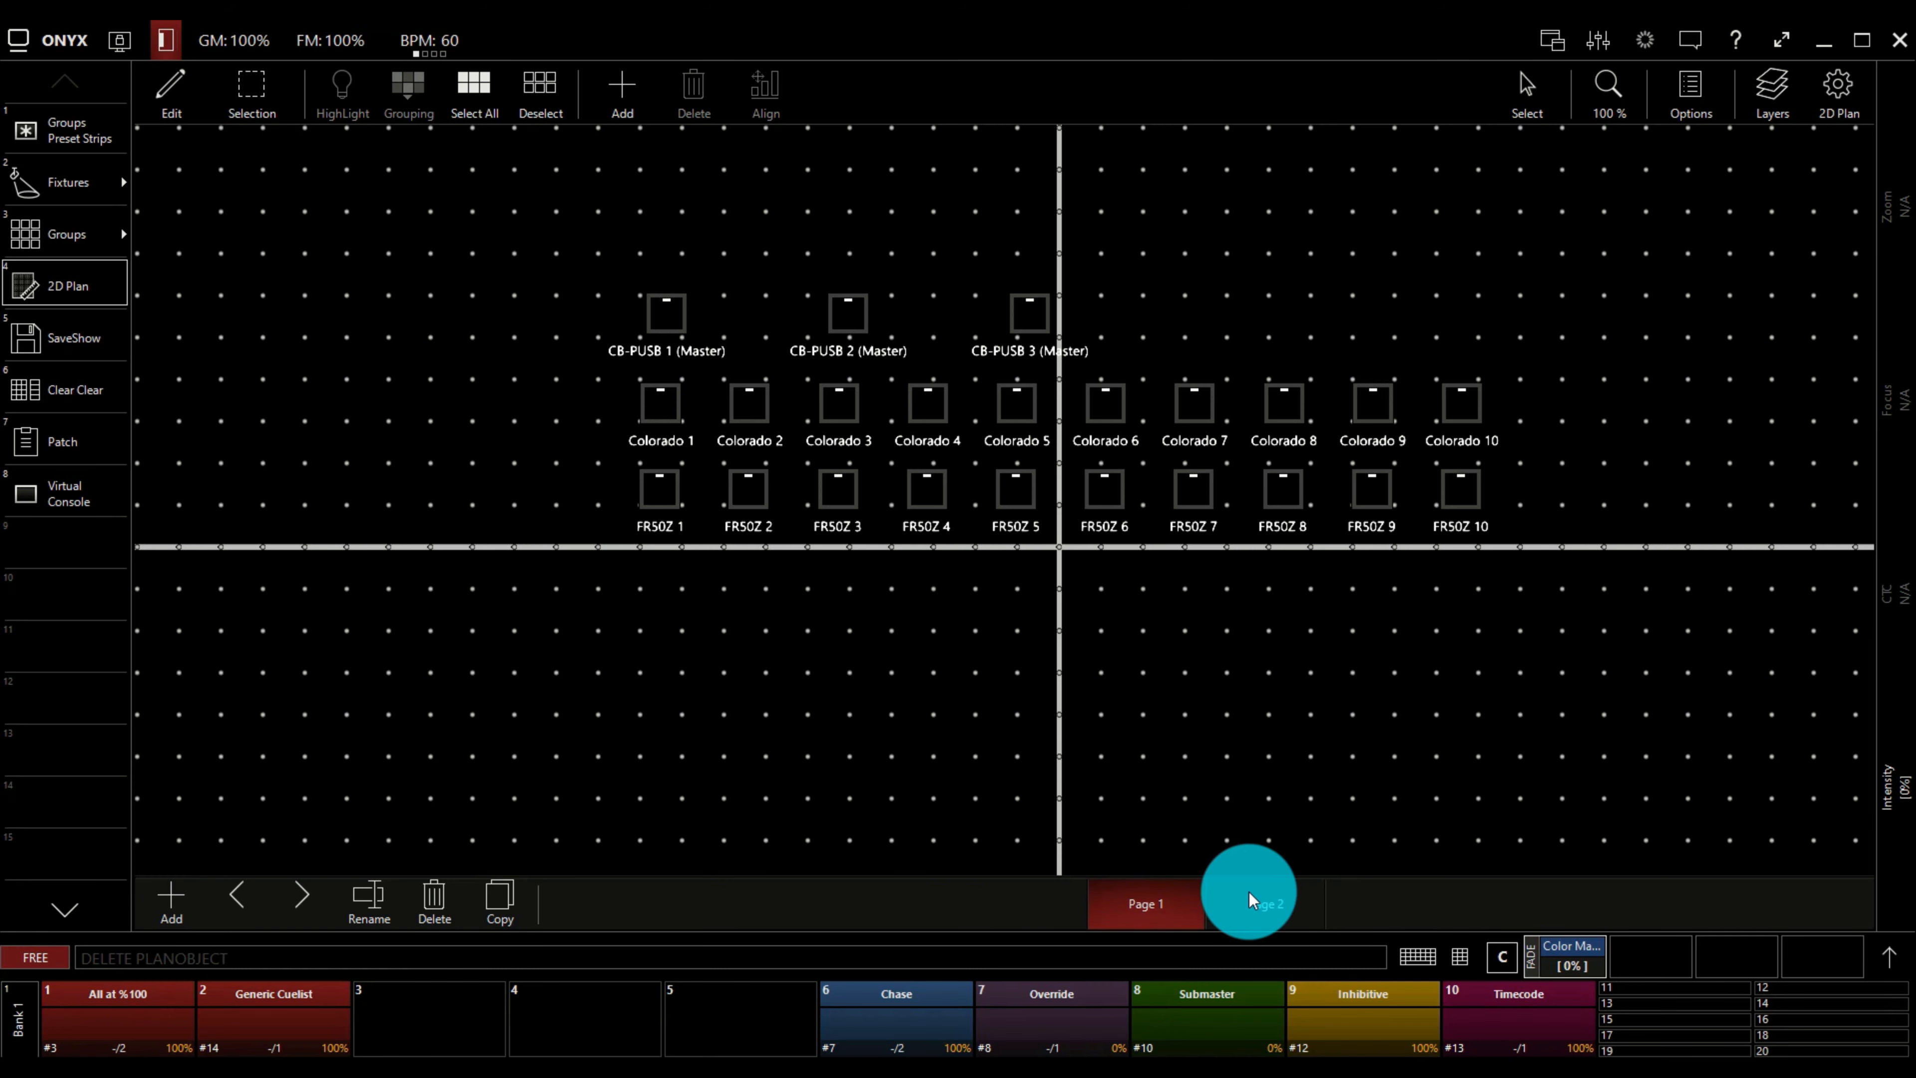
Add a second page to the 2D plan and rename it Test.
{"action": "left_click", "coordinate": [1248, 893]}
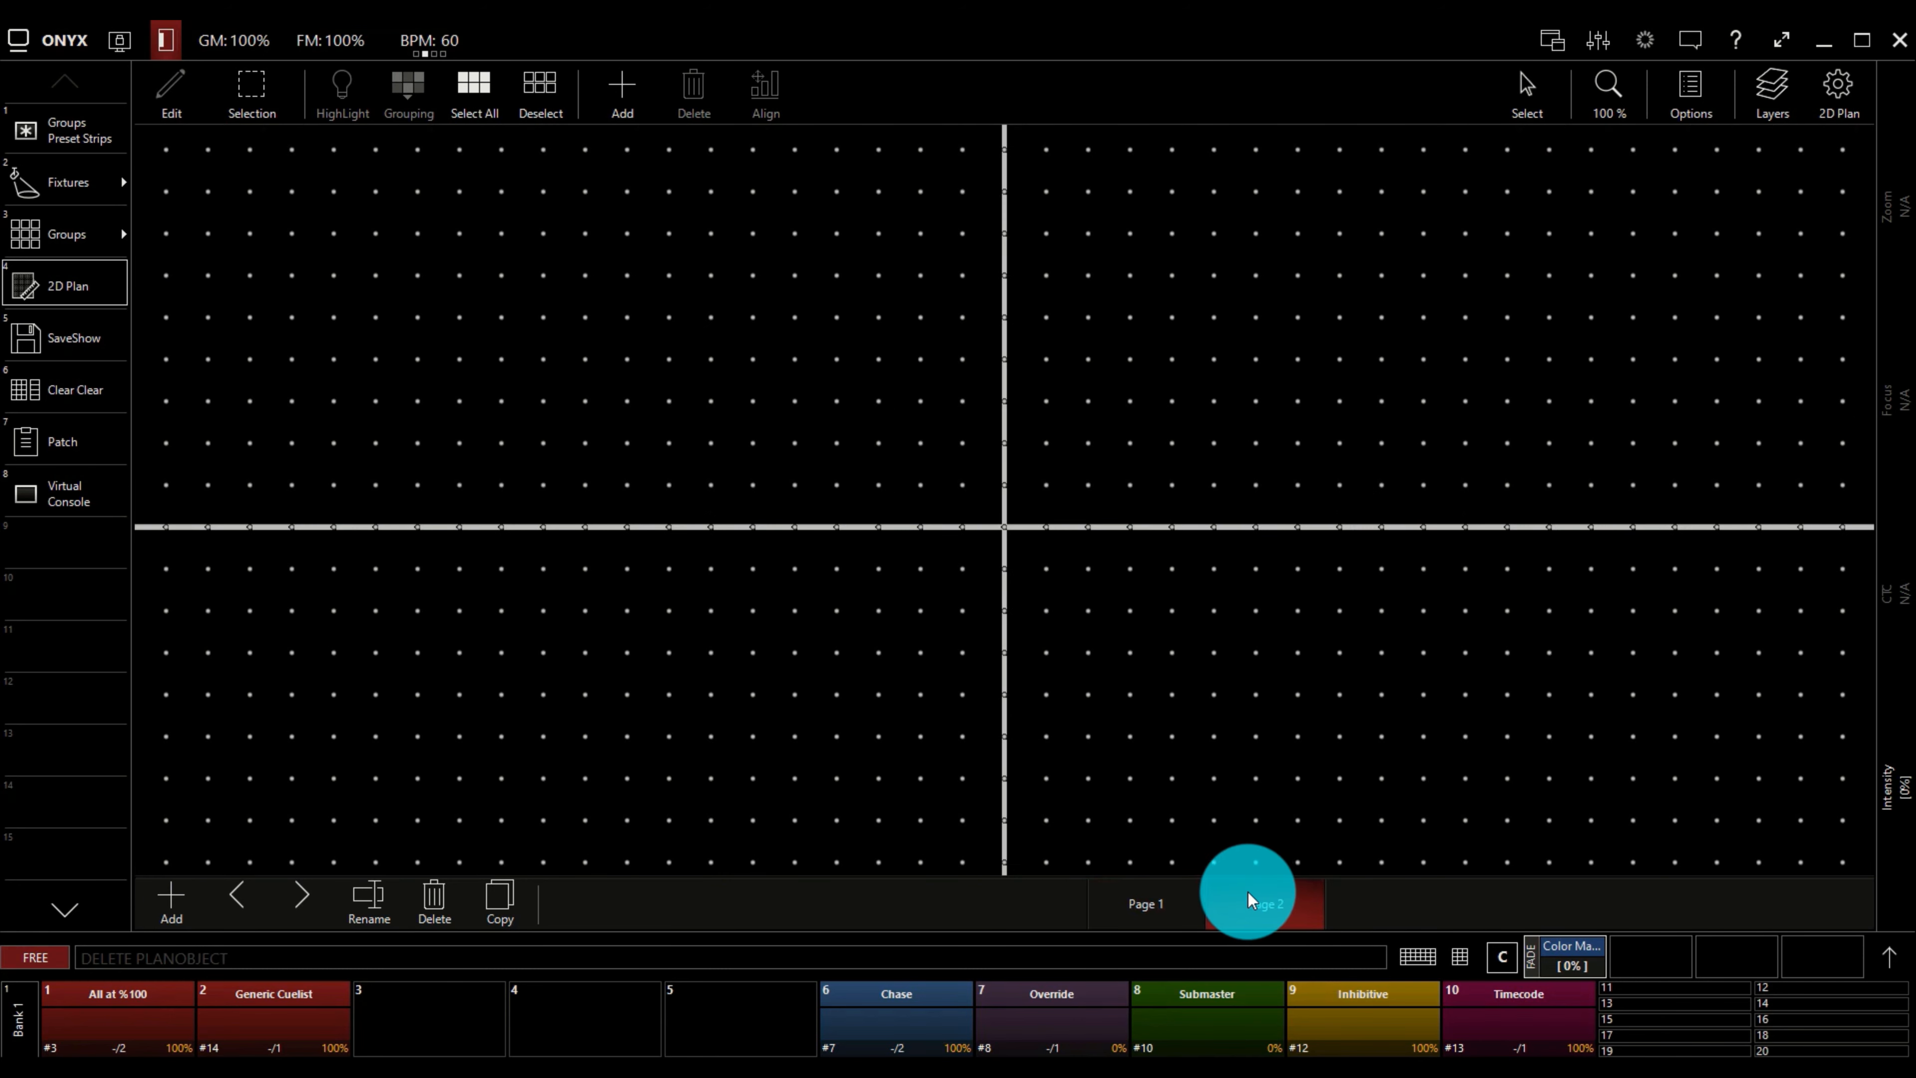
{"action": "left_click", "coordinate": [364, 904]}
{"action": "type", "text": "Te"}
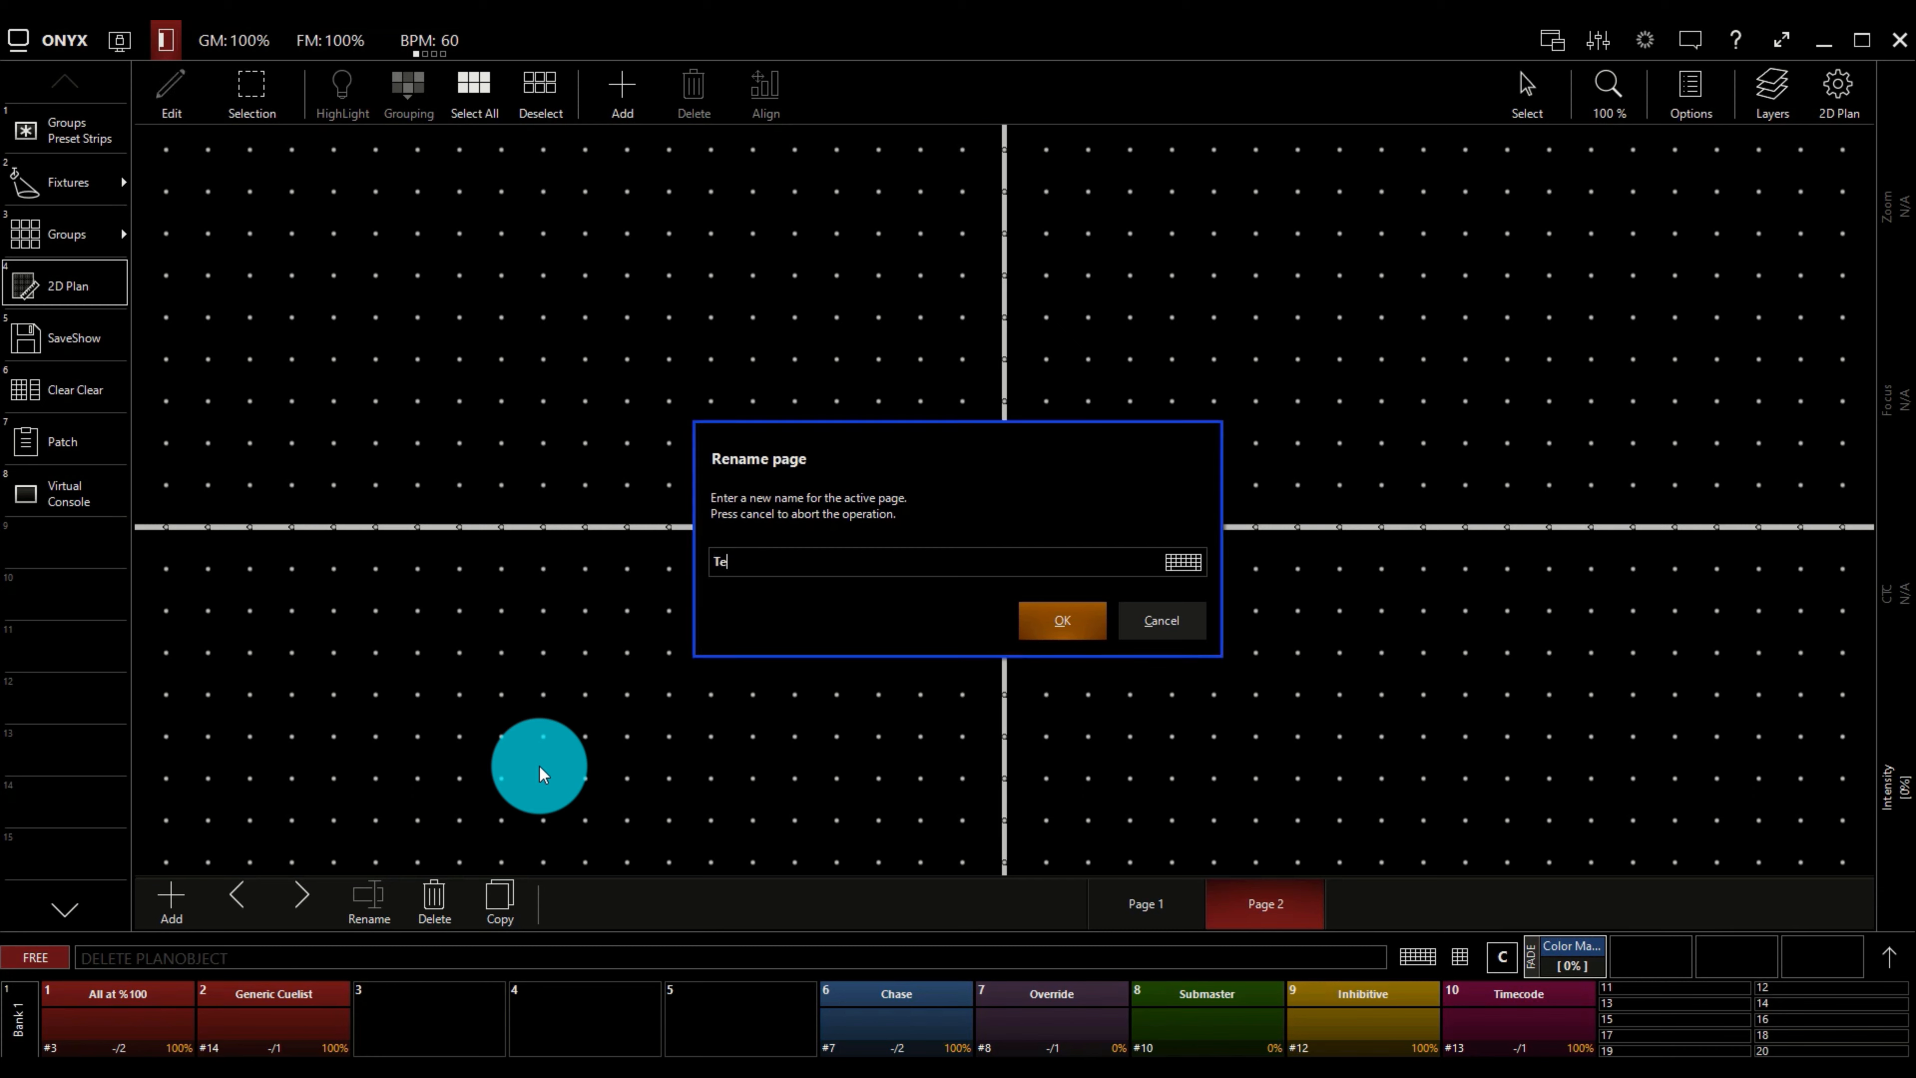
{"action": "type", "text": "st"}
{"action": "left_click", "coordinate": [1060, 621]}
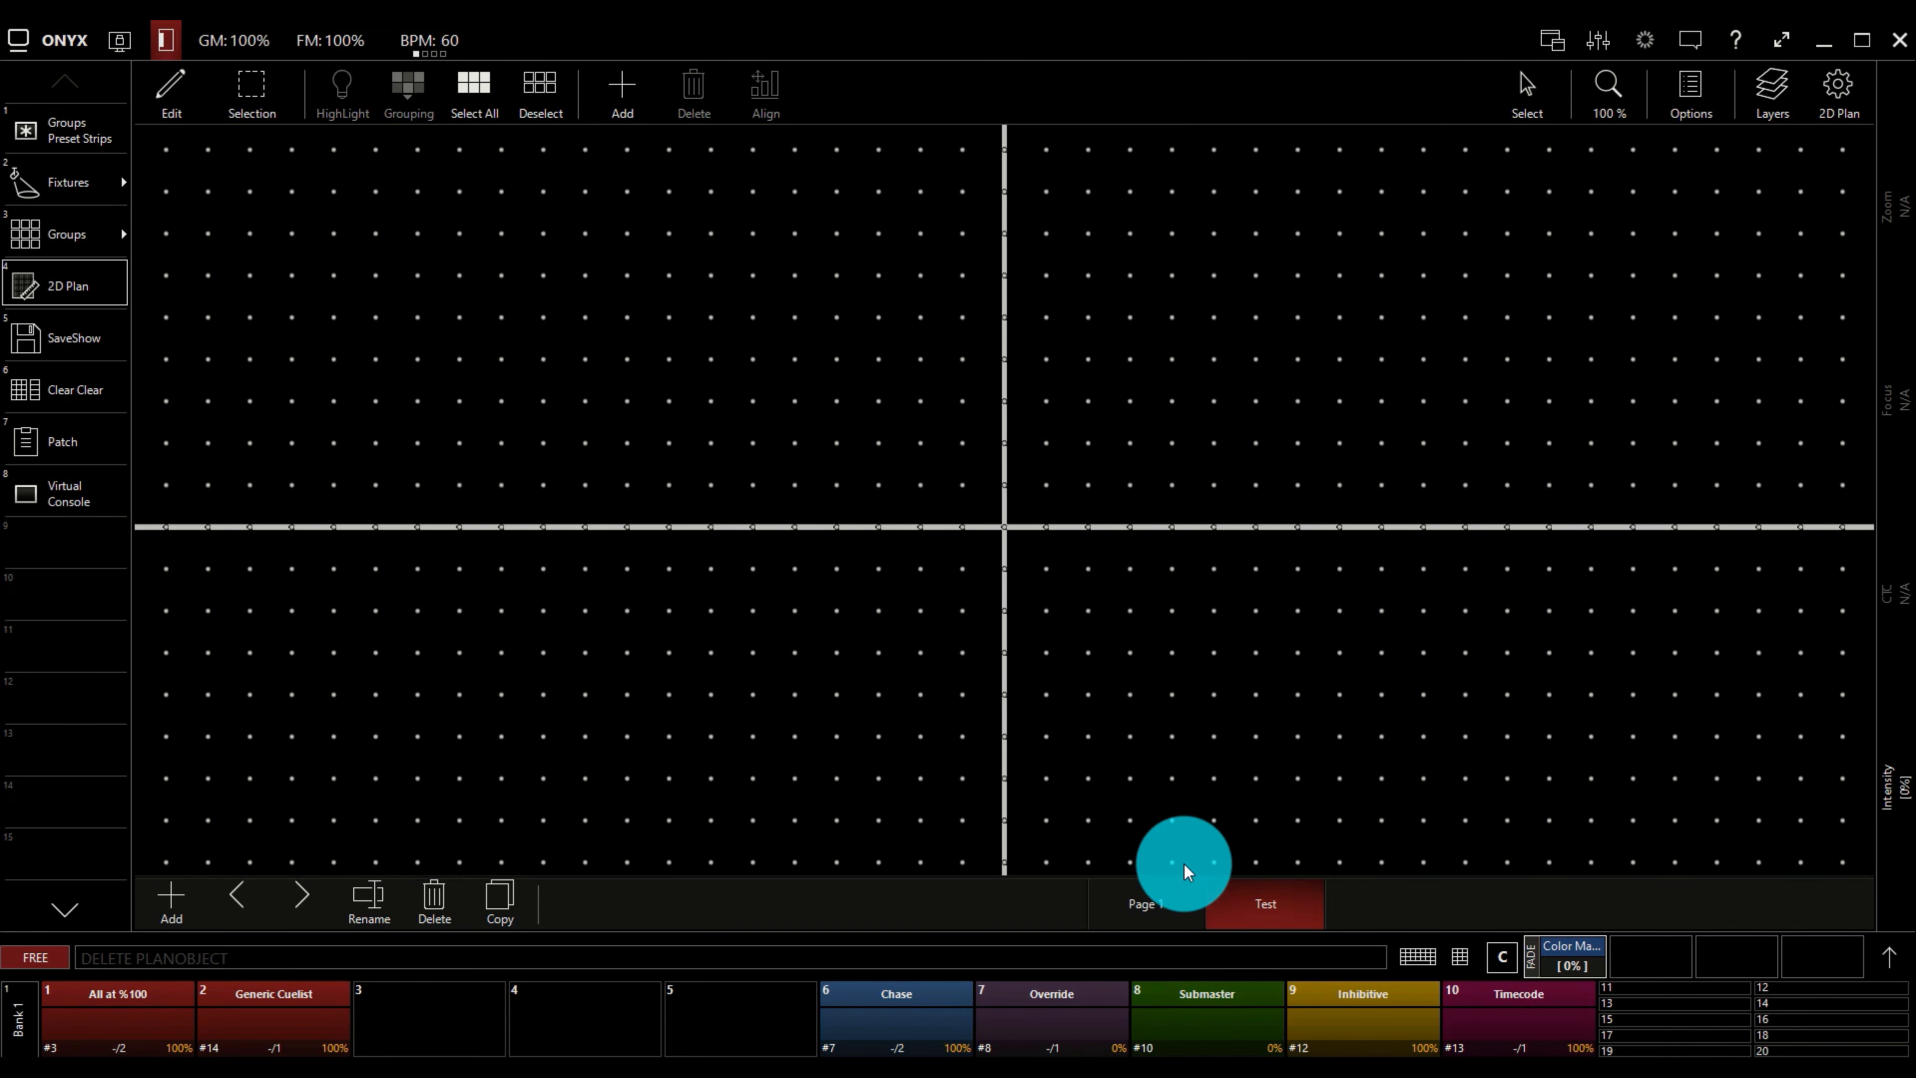
Set Obsidian.png from the sample Background Images folder as the Test page's background image.
{"action": "left_click", "coordinate": [1692, 89]}
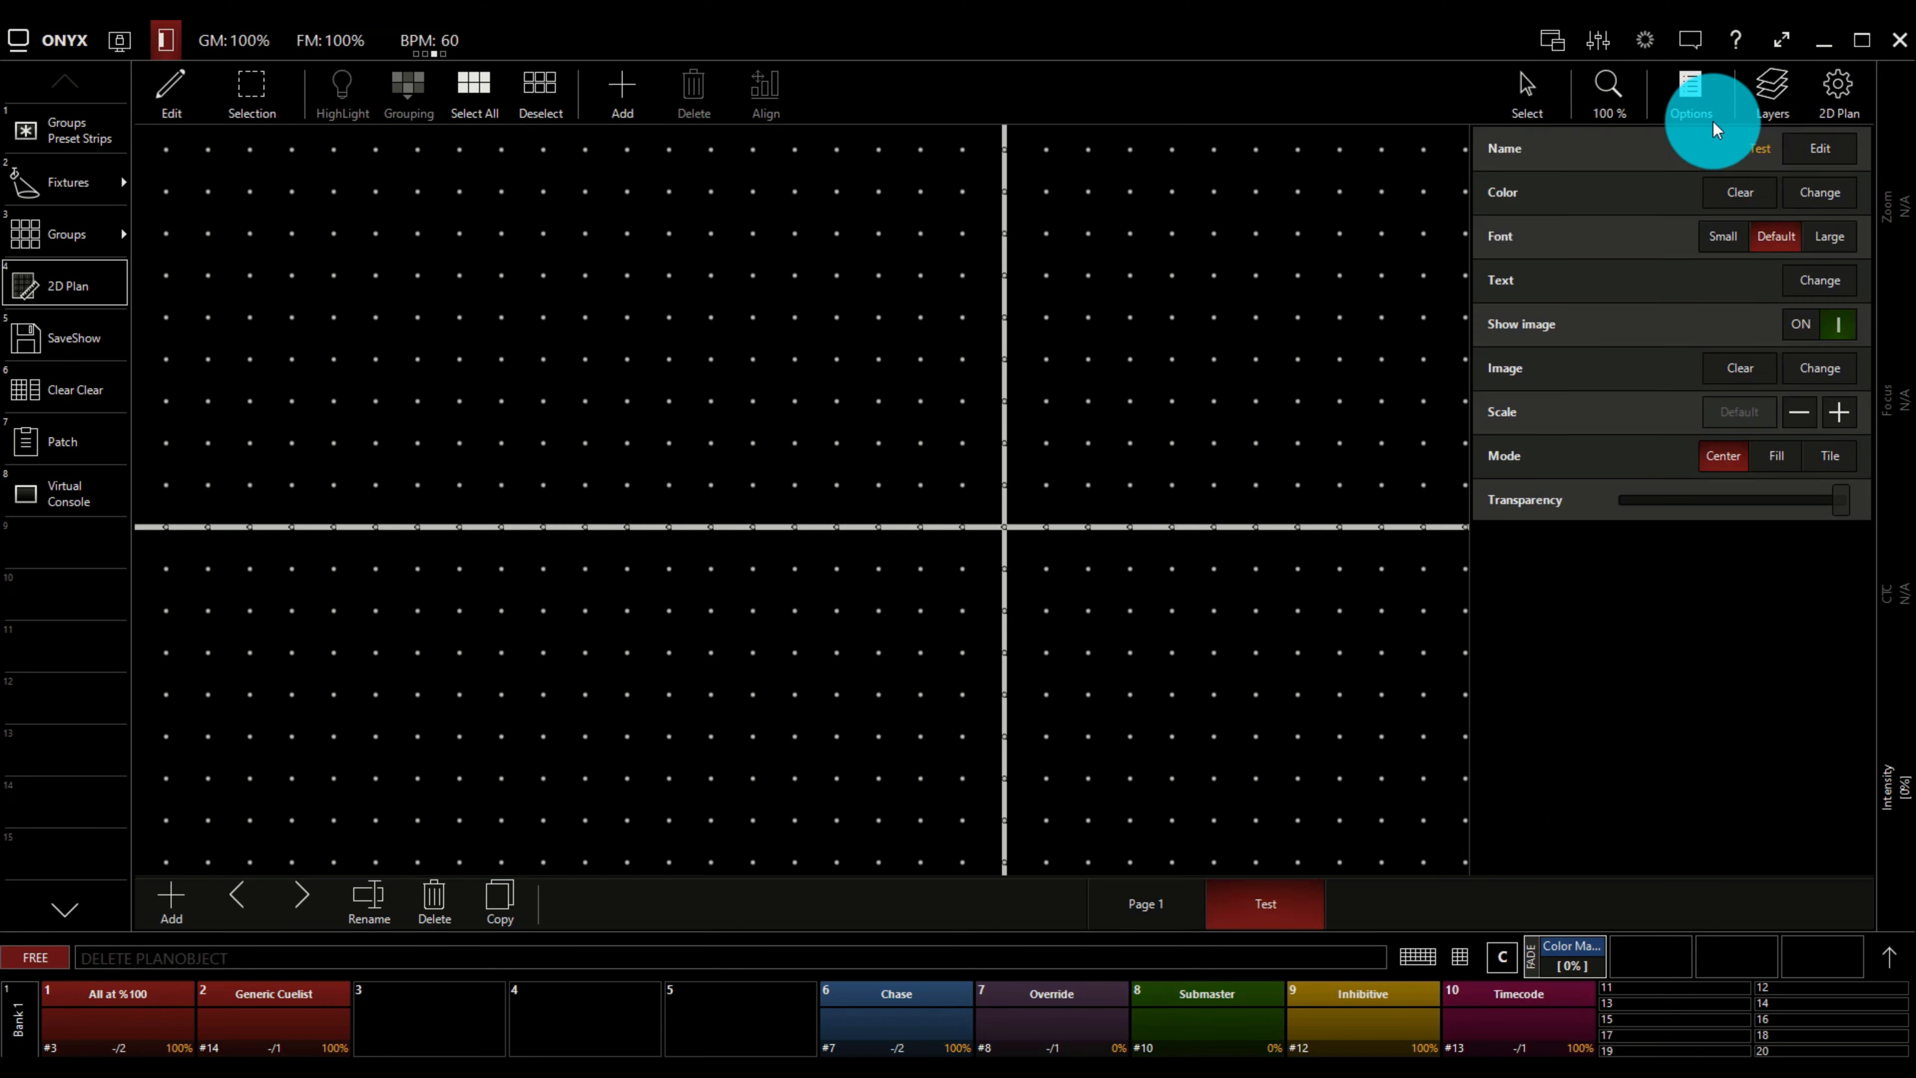
{"action": "left_click", "coordinate": [1822, 372]}
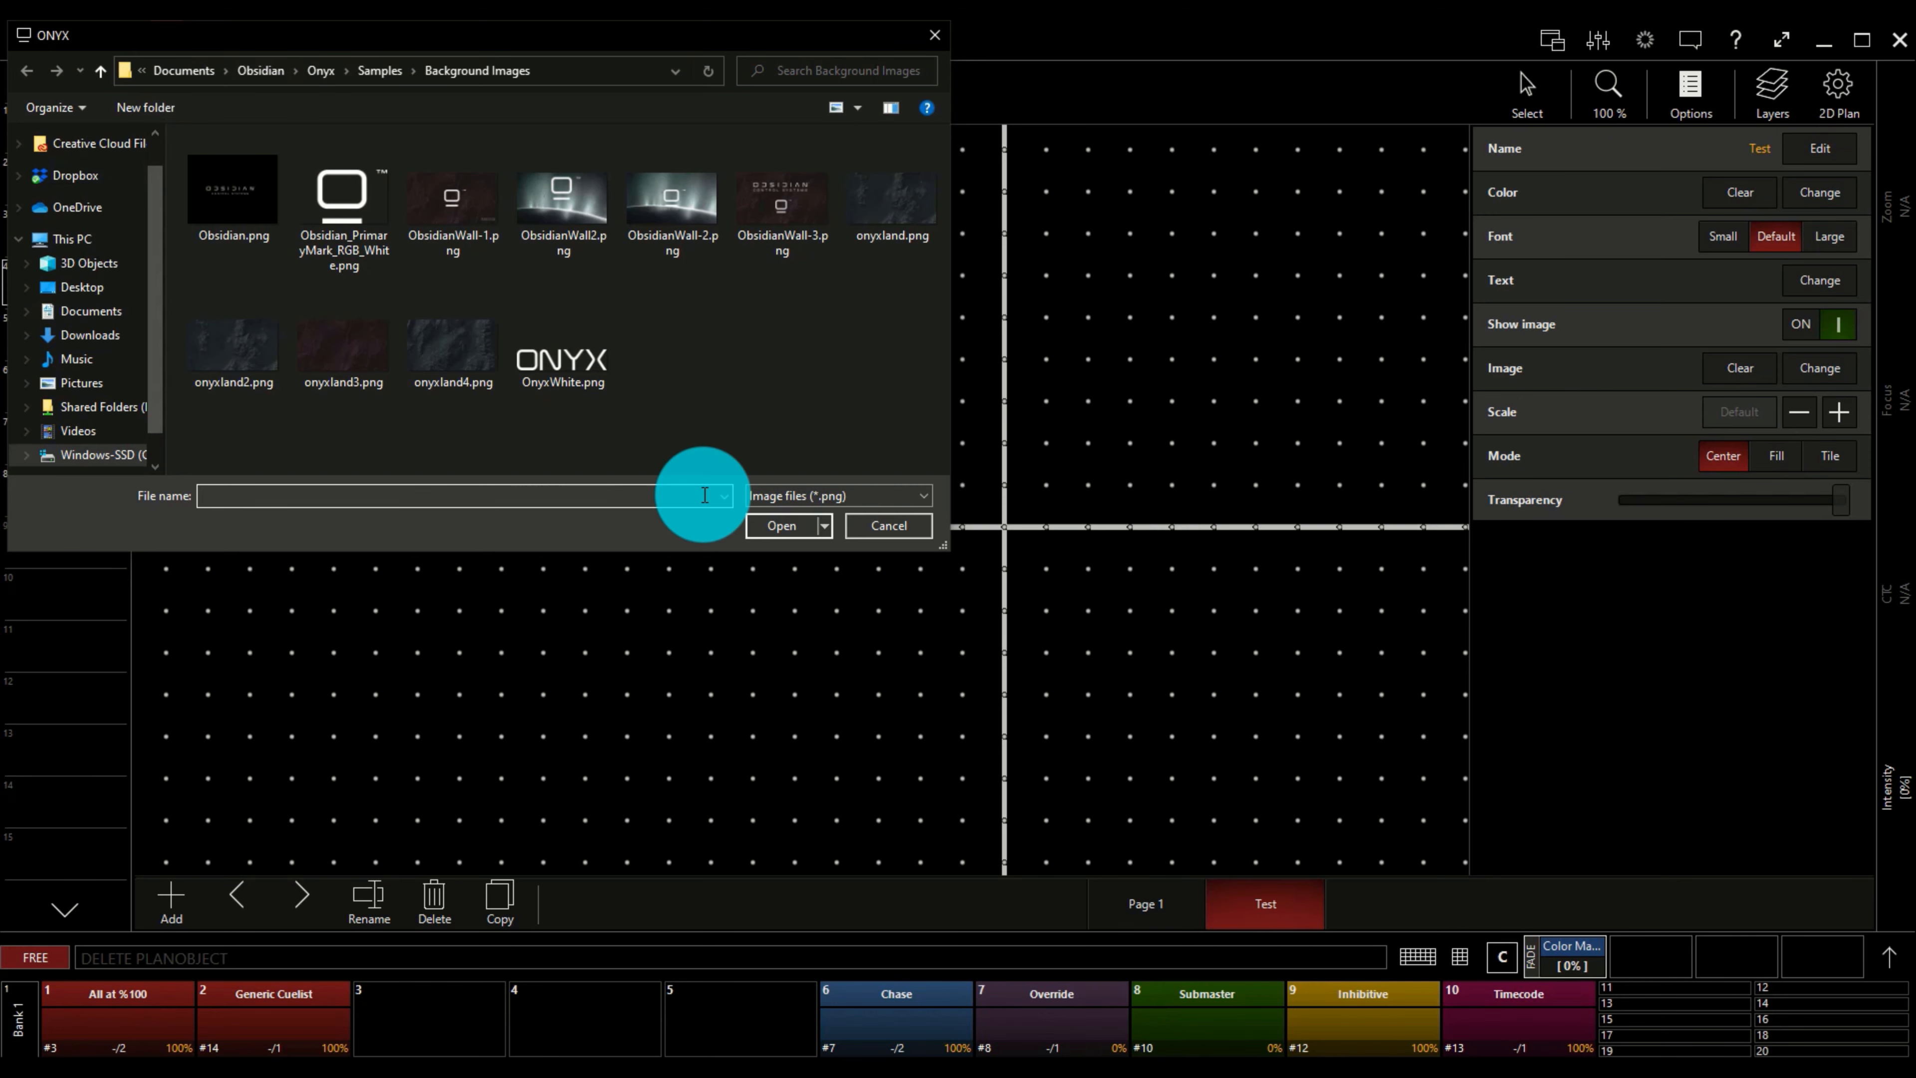
{"action": "scroll", "coordinate": [88, 317], "scroll_direction": "down", "scroll_amount": 1}
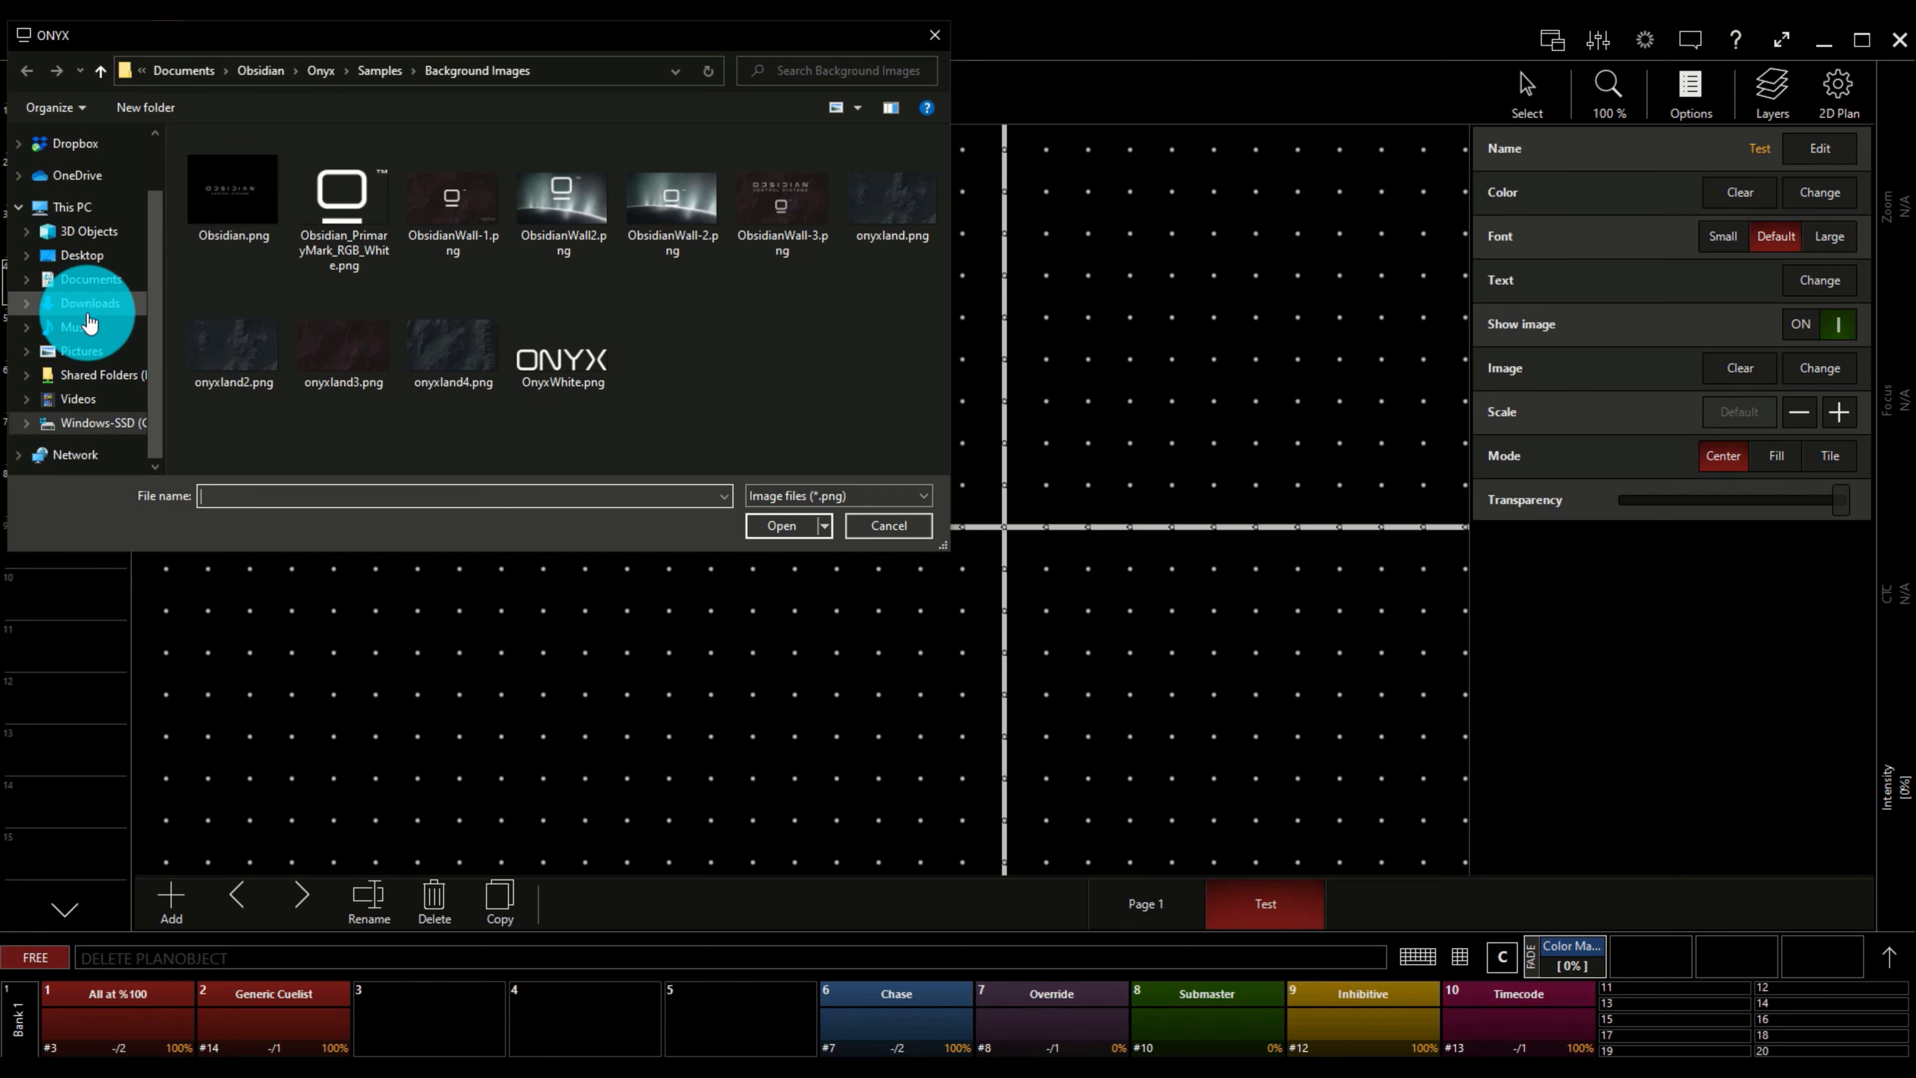
{"action": "scroll", "coordinate": [89, 322], "scroll_direction": "up", "scroll_amount": 1}
{"action": "scroll", "coordinate": [90, 326], "scroll_direction": "down", "scroll_amount": 1}
{"action": "scroll", "coordinate": [93, 329], "scroll_direction": "up", "scroll_amount": 1}
{"action": "scroll", "coordinate": [97, 332], "scroll_direction": "down", "scroll_amount": 1}
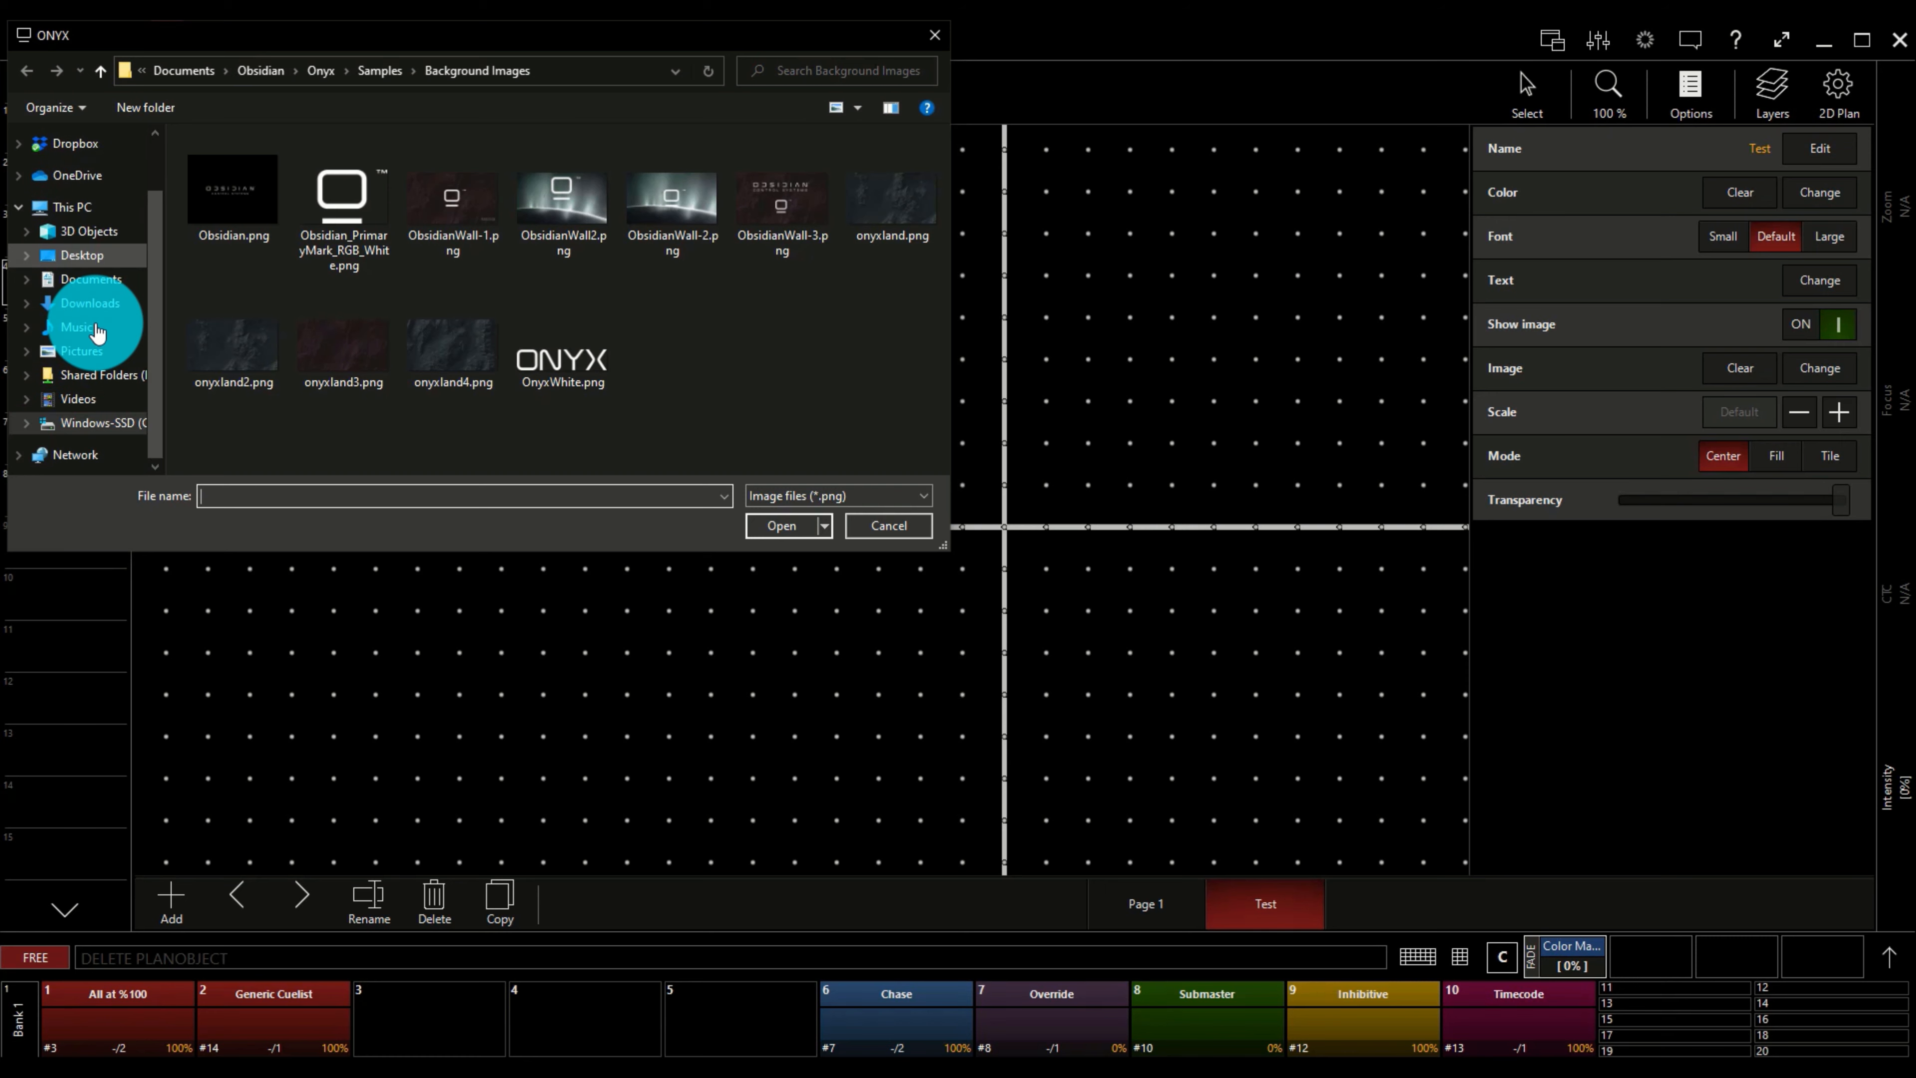
{"action": "scroll", "coordinate": [106, 317], "scroll_direction": "up", "scroll_amount": 2}
{"action": "left_click", "coordinate": [219, 189]}
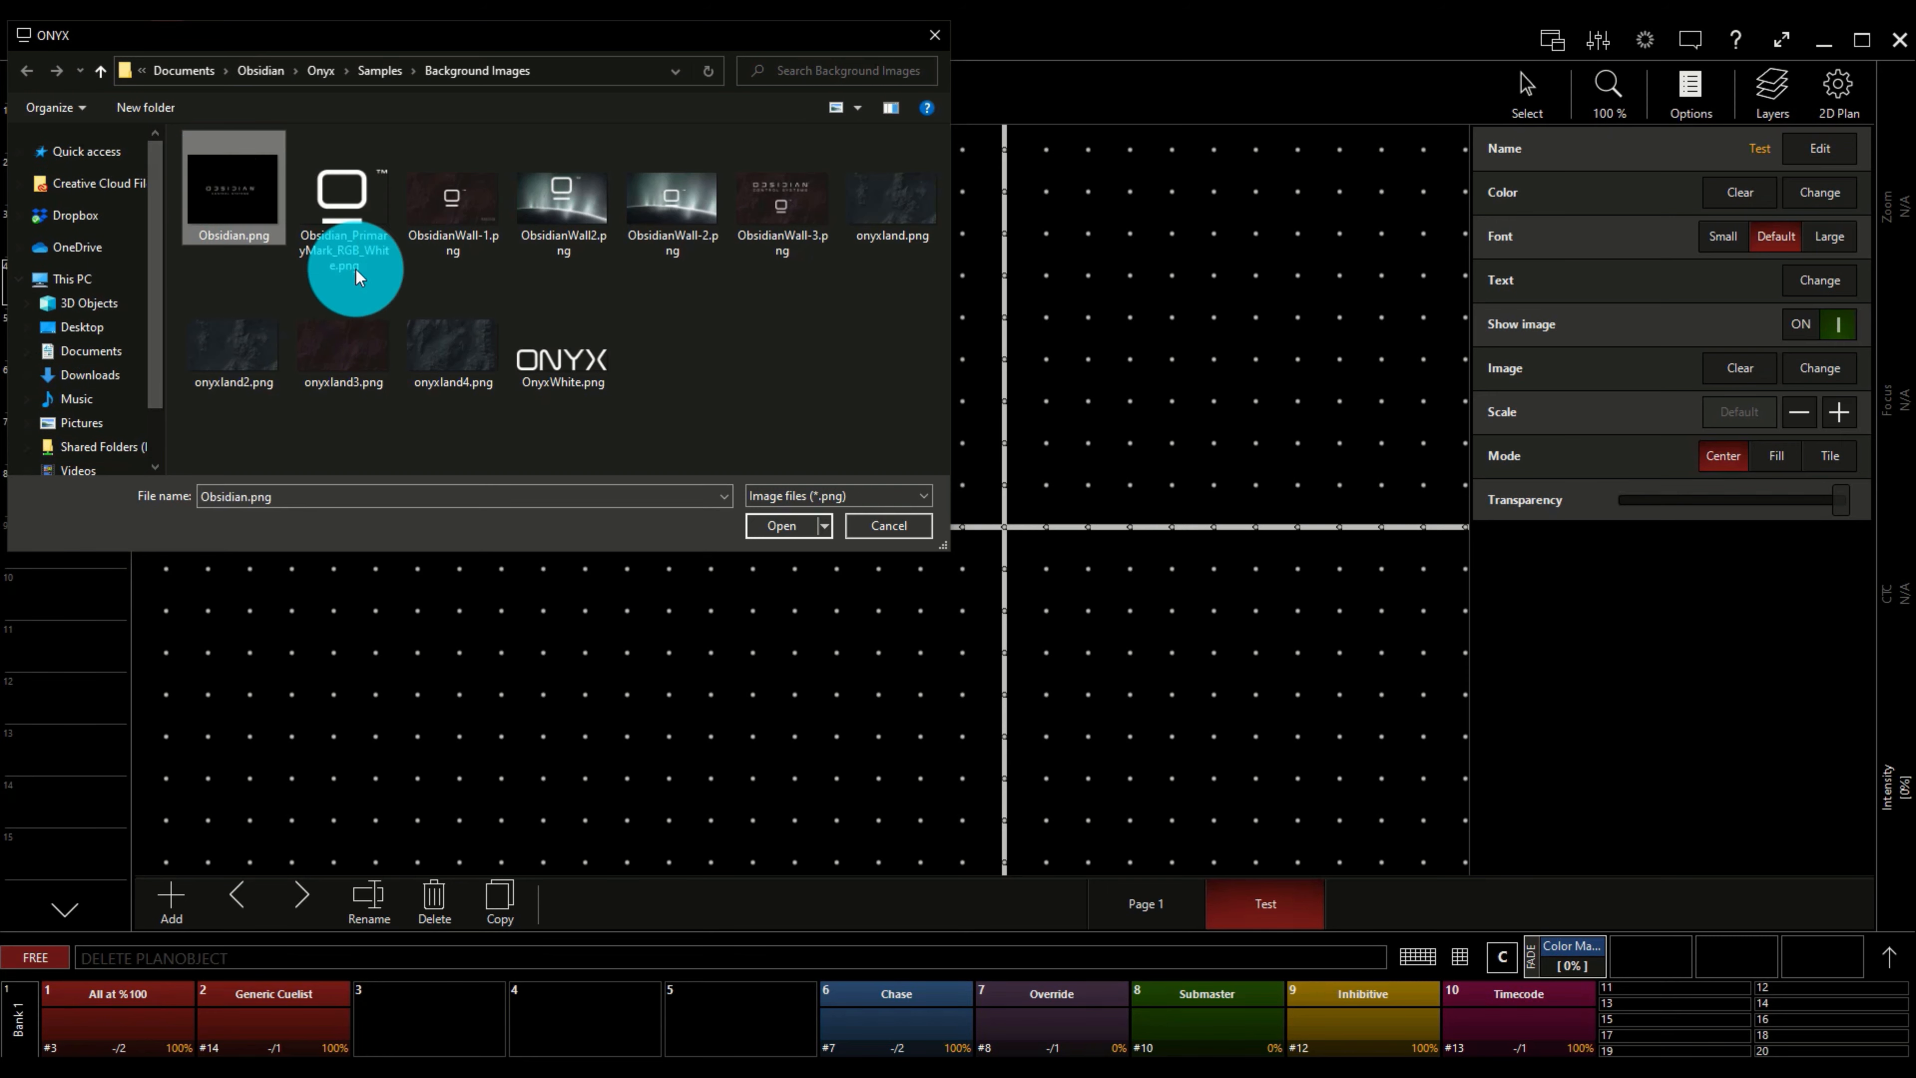
{"action": "left_click", "coordinate": [770, 520]}
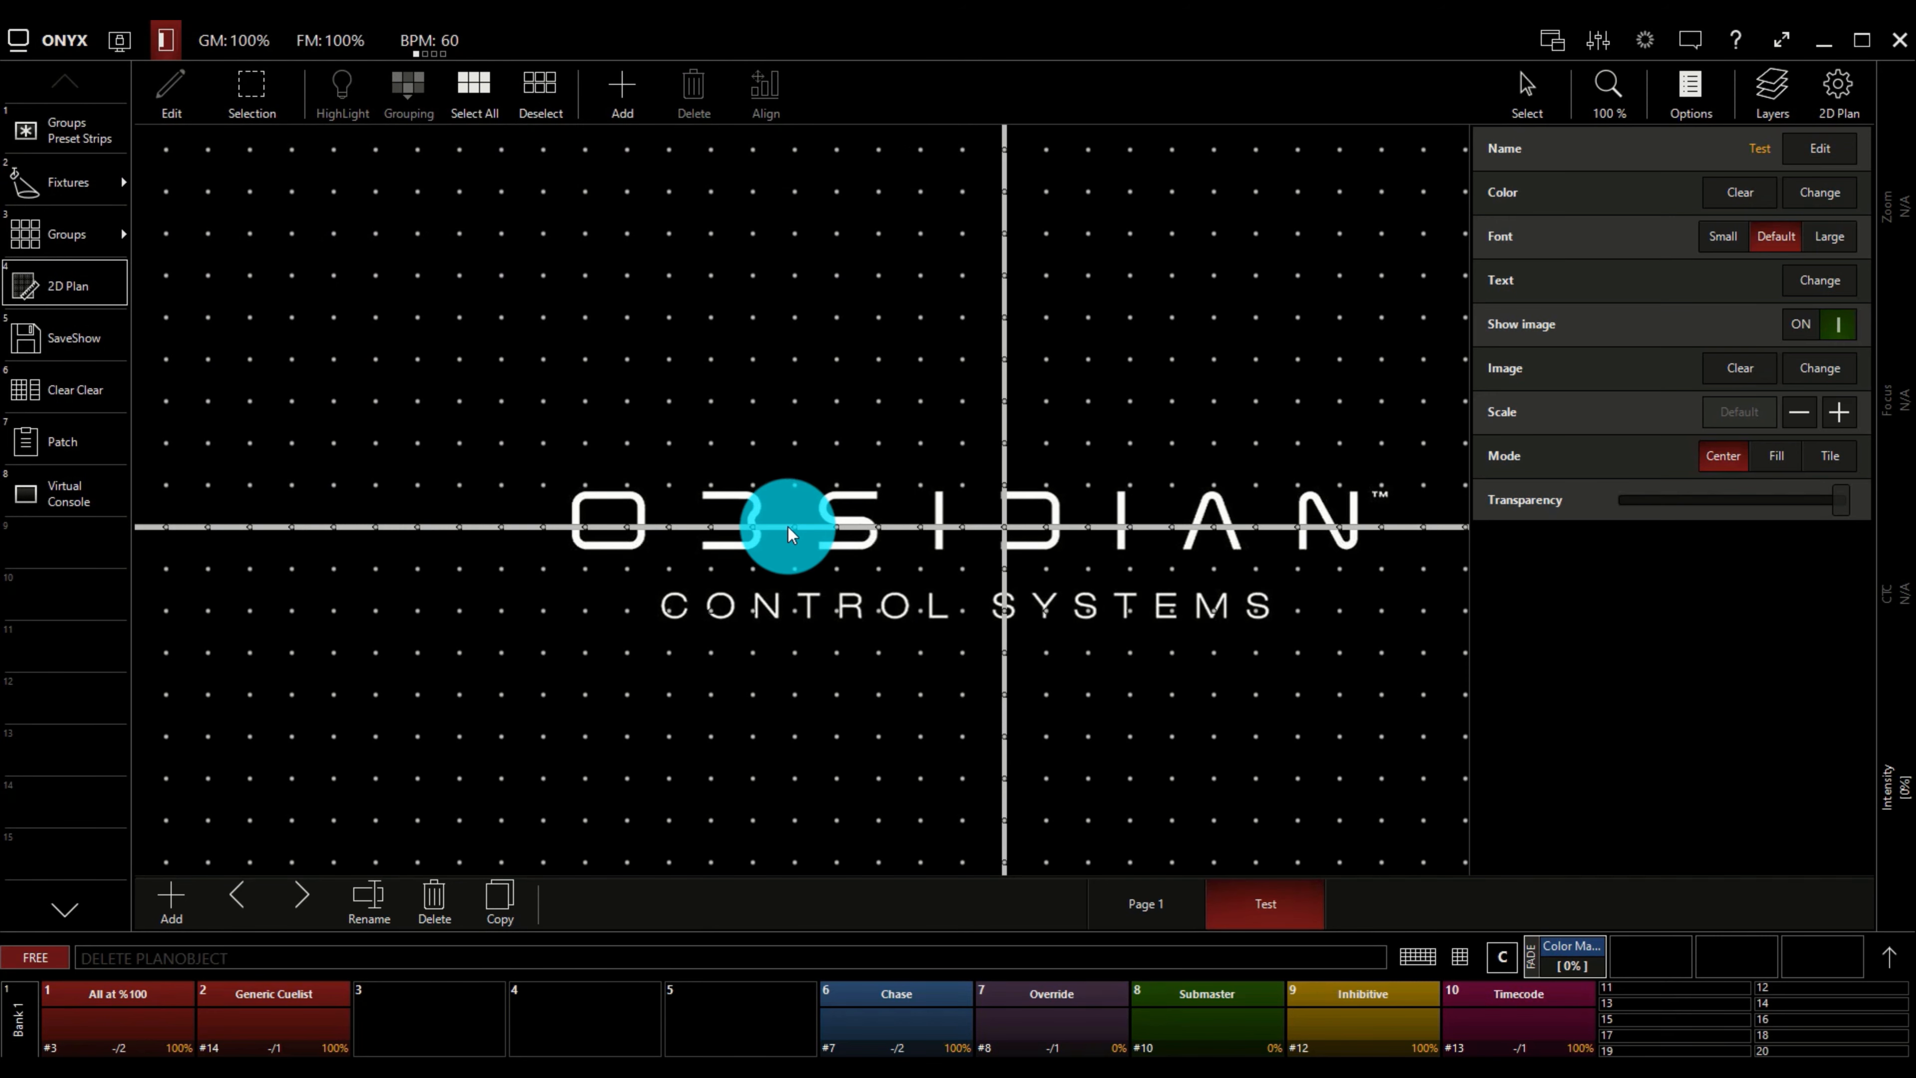
Place the four selected CB-PUSB (Master) fixtures individually in a row above the logo on the Test page.
{"action": "left_click", "coordinate": [89, 178]}
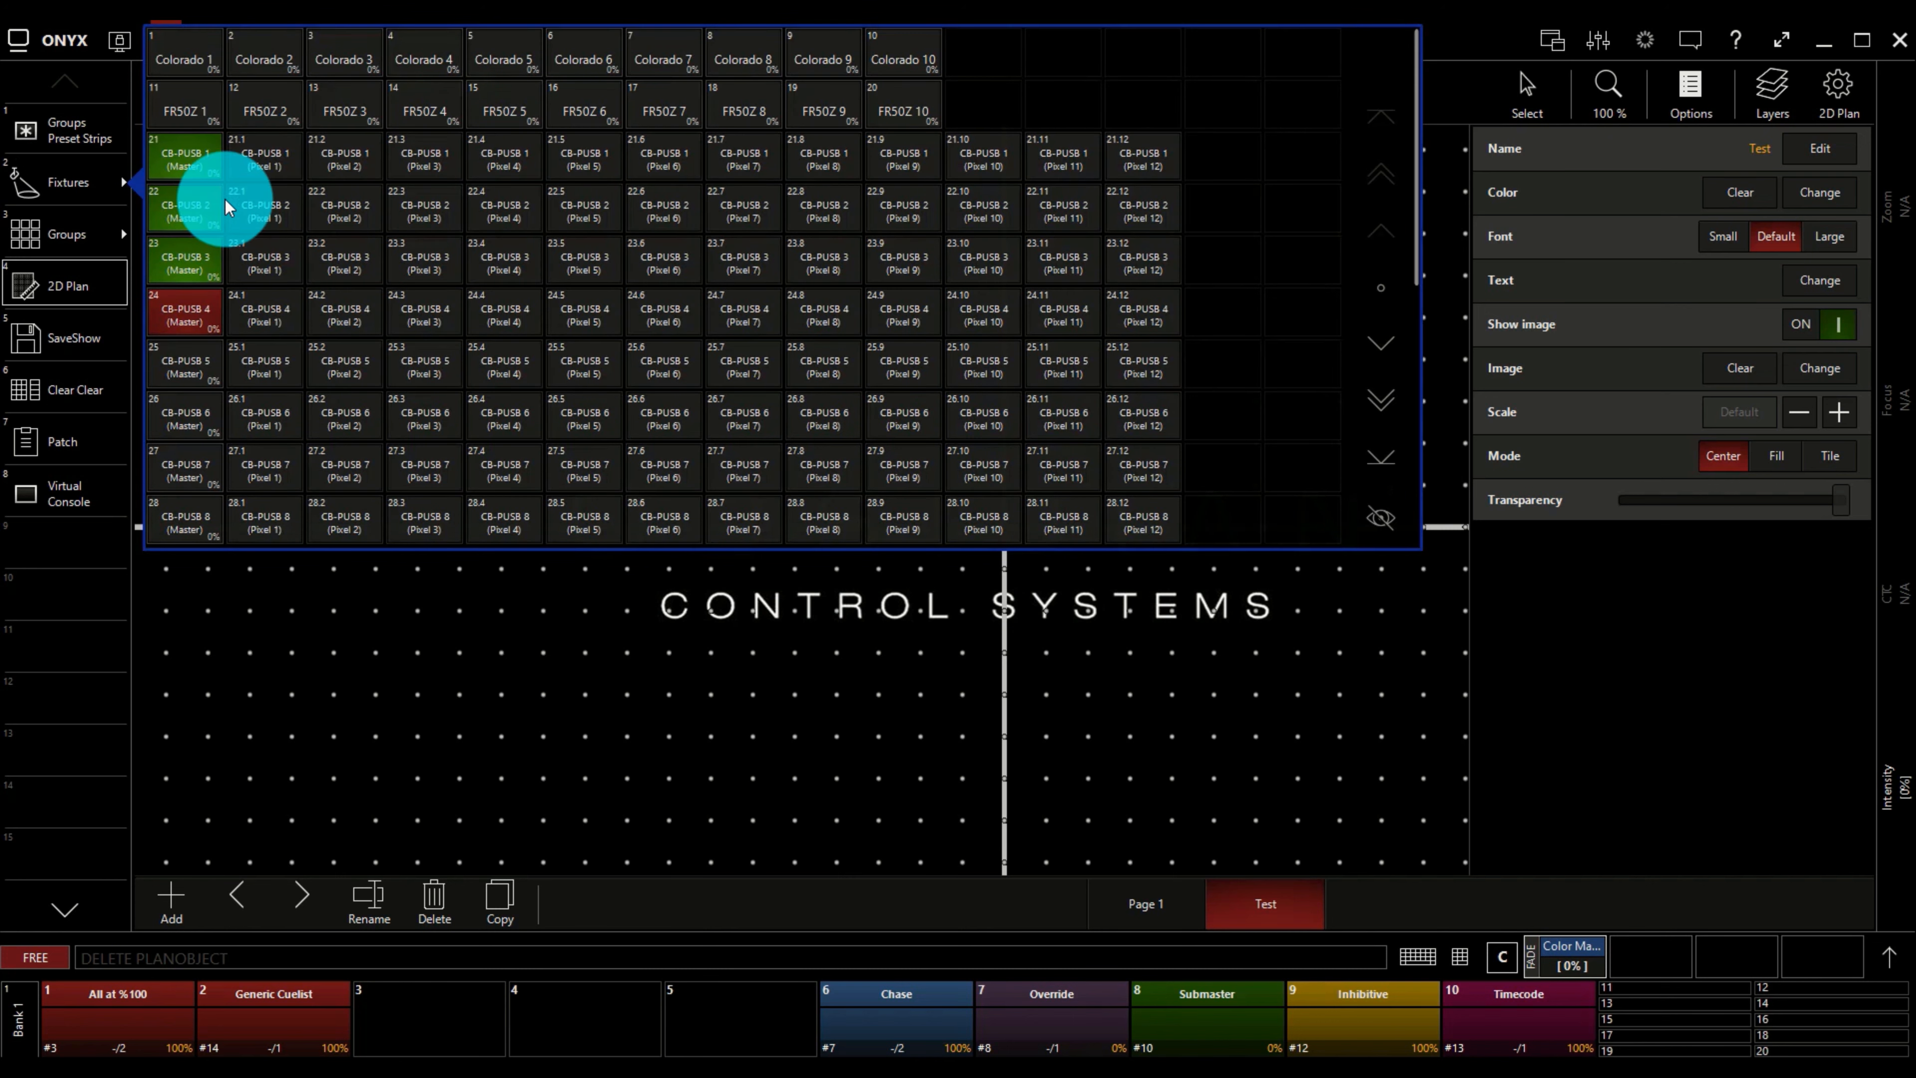
{"action": "left_click", "coordinate": [94, 178]}
{"action": "left_click", "coordinate": [623, 89]}
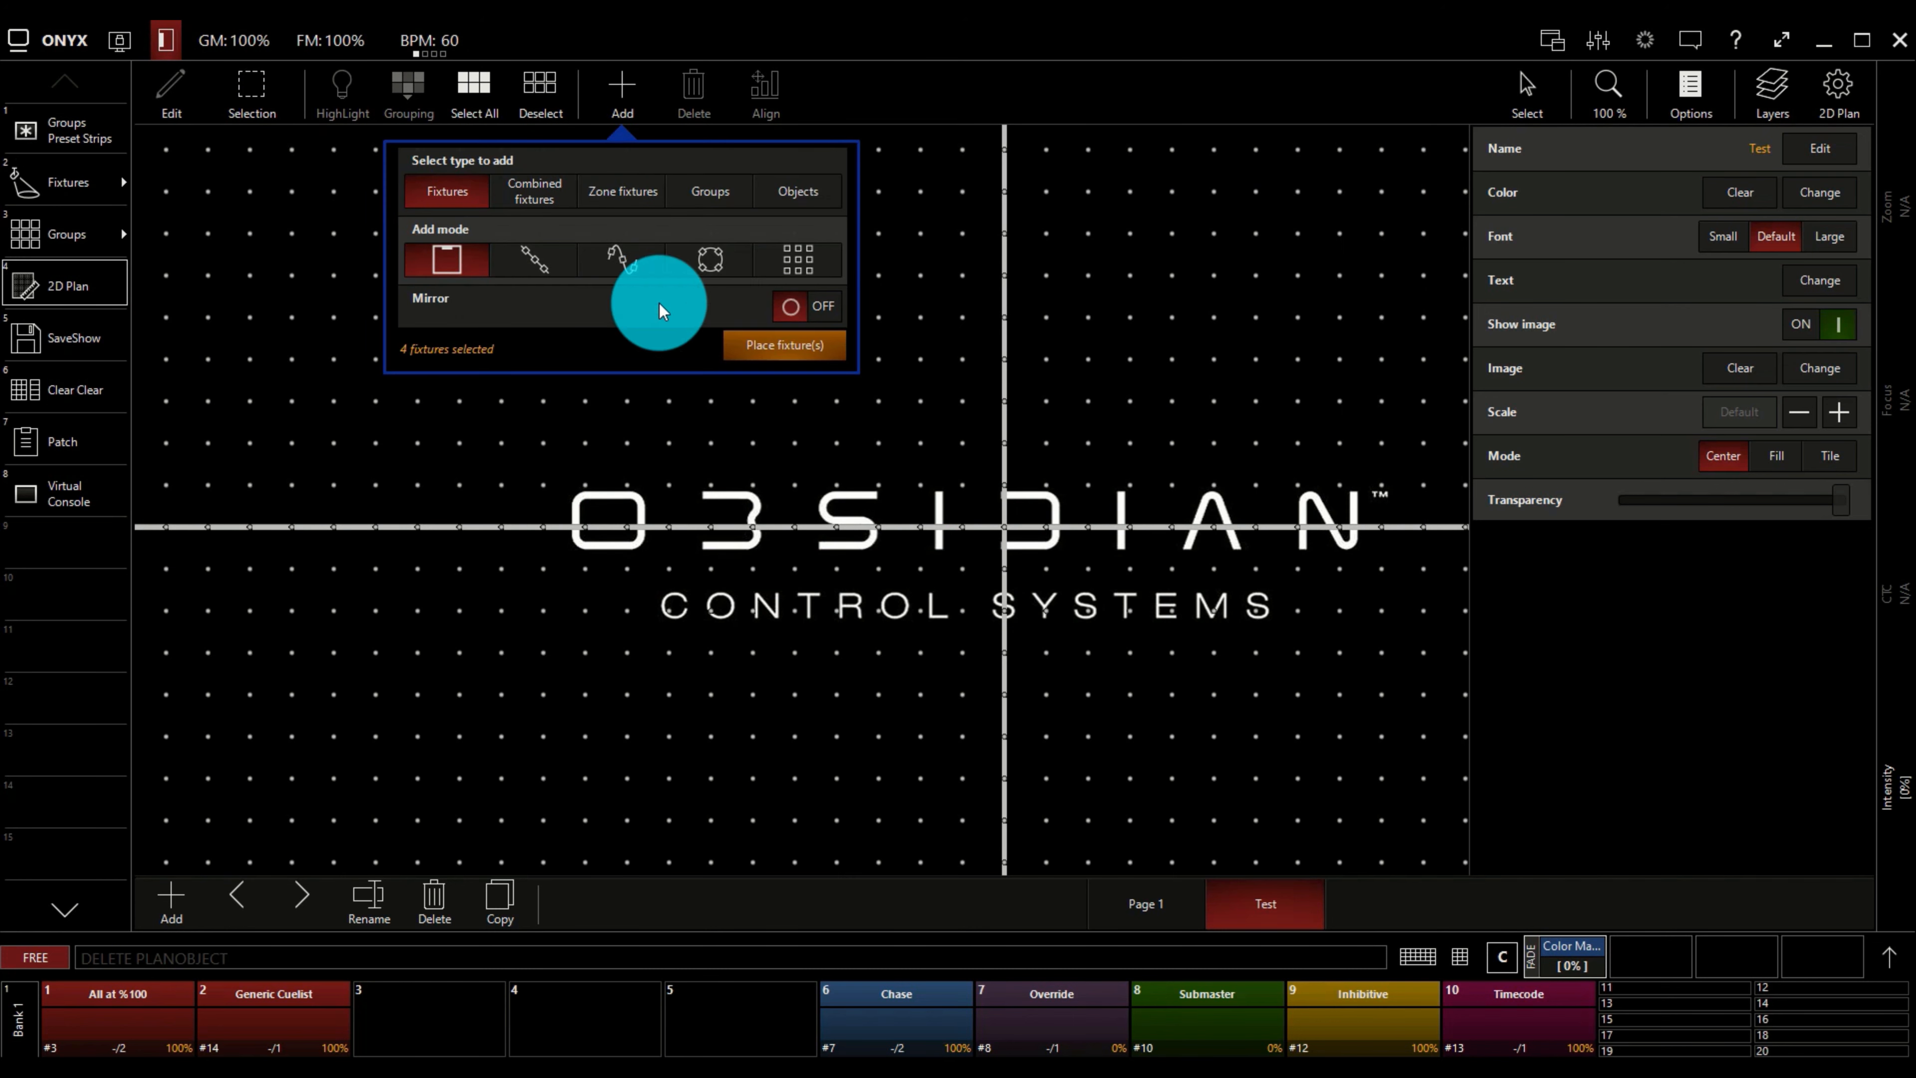
{"action": "left_click", "coordinate": [777, 354]}
{"action": "left_click", "coordinate": [611, 390]}
{"action": "left_click", "coordinate": [749, 394]}
{"action": "left_click", "coordinate": [861, 388]}
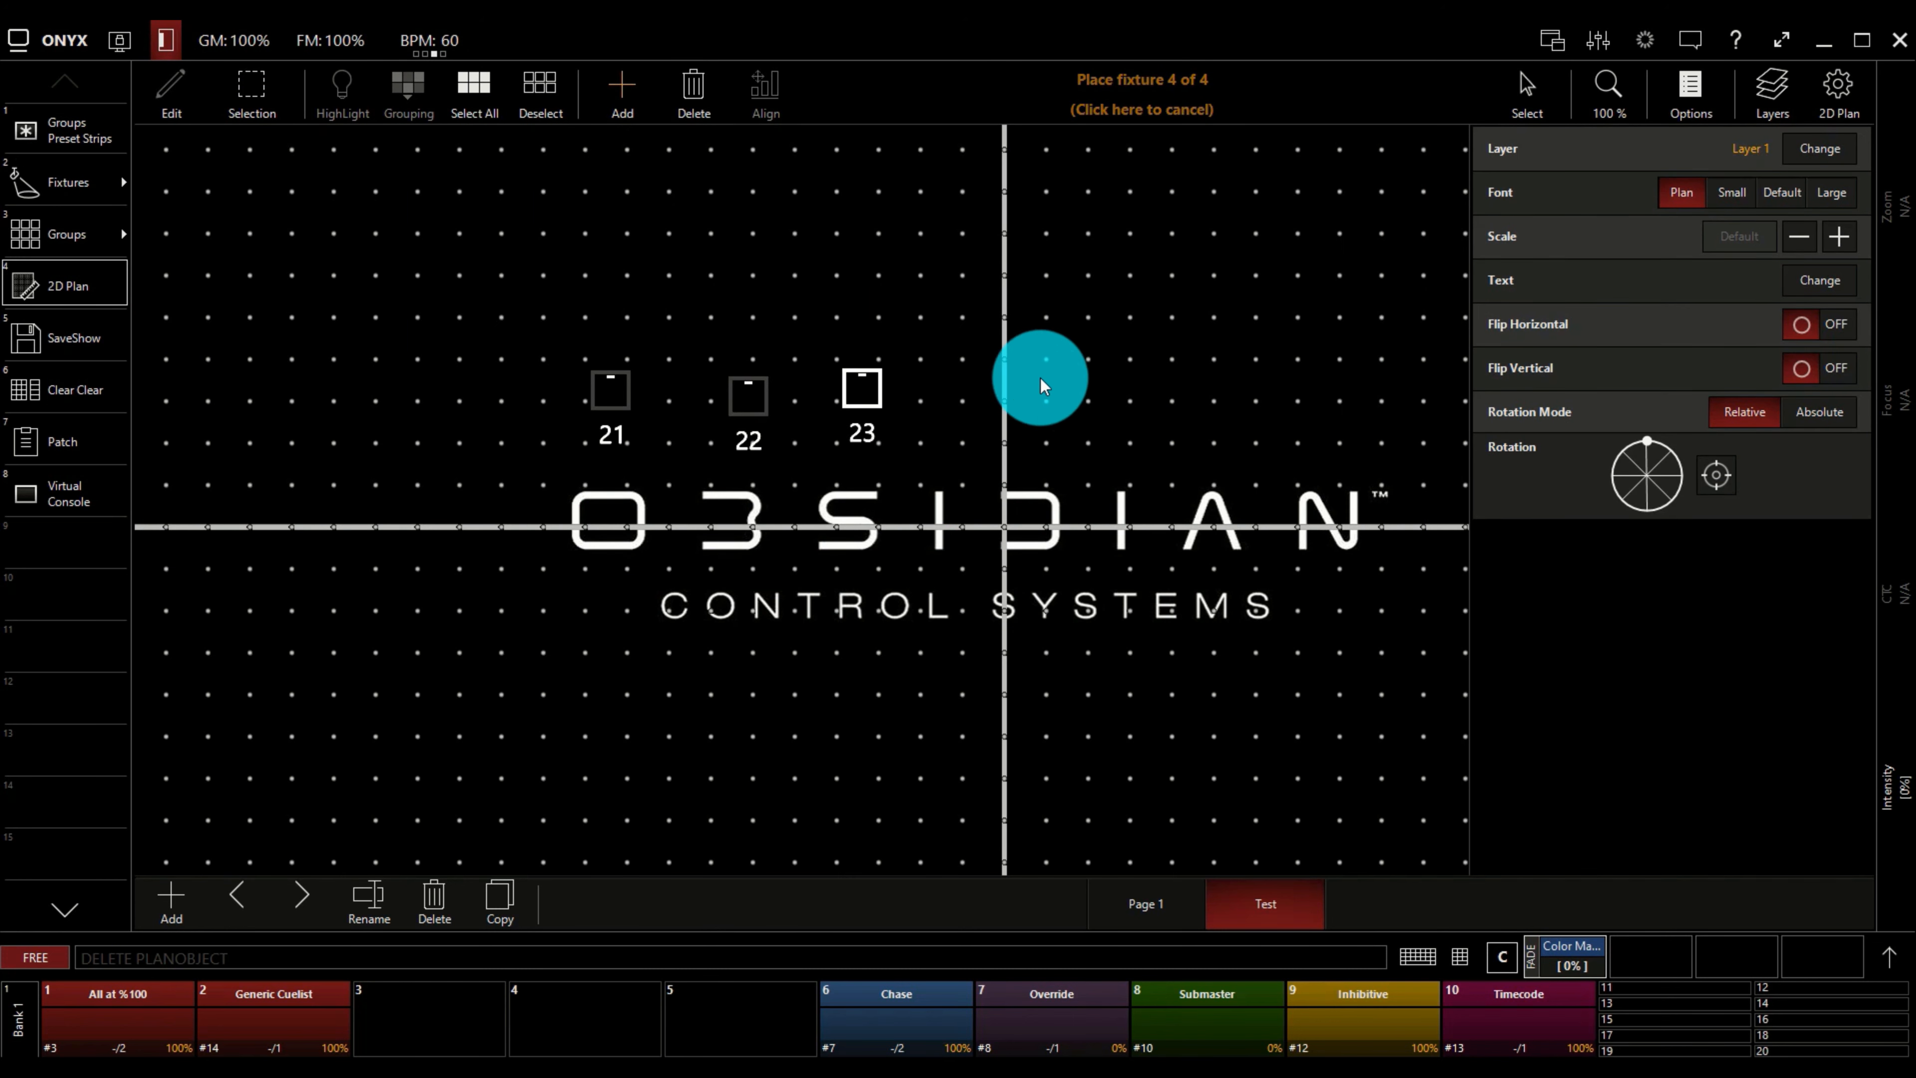
{"action": "left_click", "coordinate": [1043, 384]}
Move fixture 23 onto the logo's O, fixture 24 onto its D, and fixtures 21 and 22 above the logo, then deselect.
{"action": "left_click_drag", "start_coordinate": [1044, 383], "coordinate": [1055, 518]}
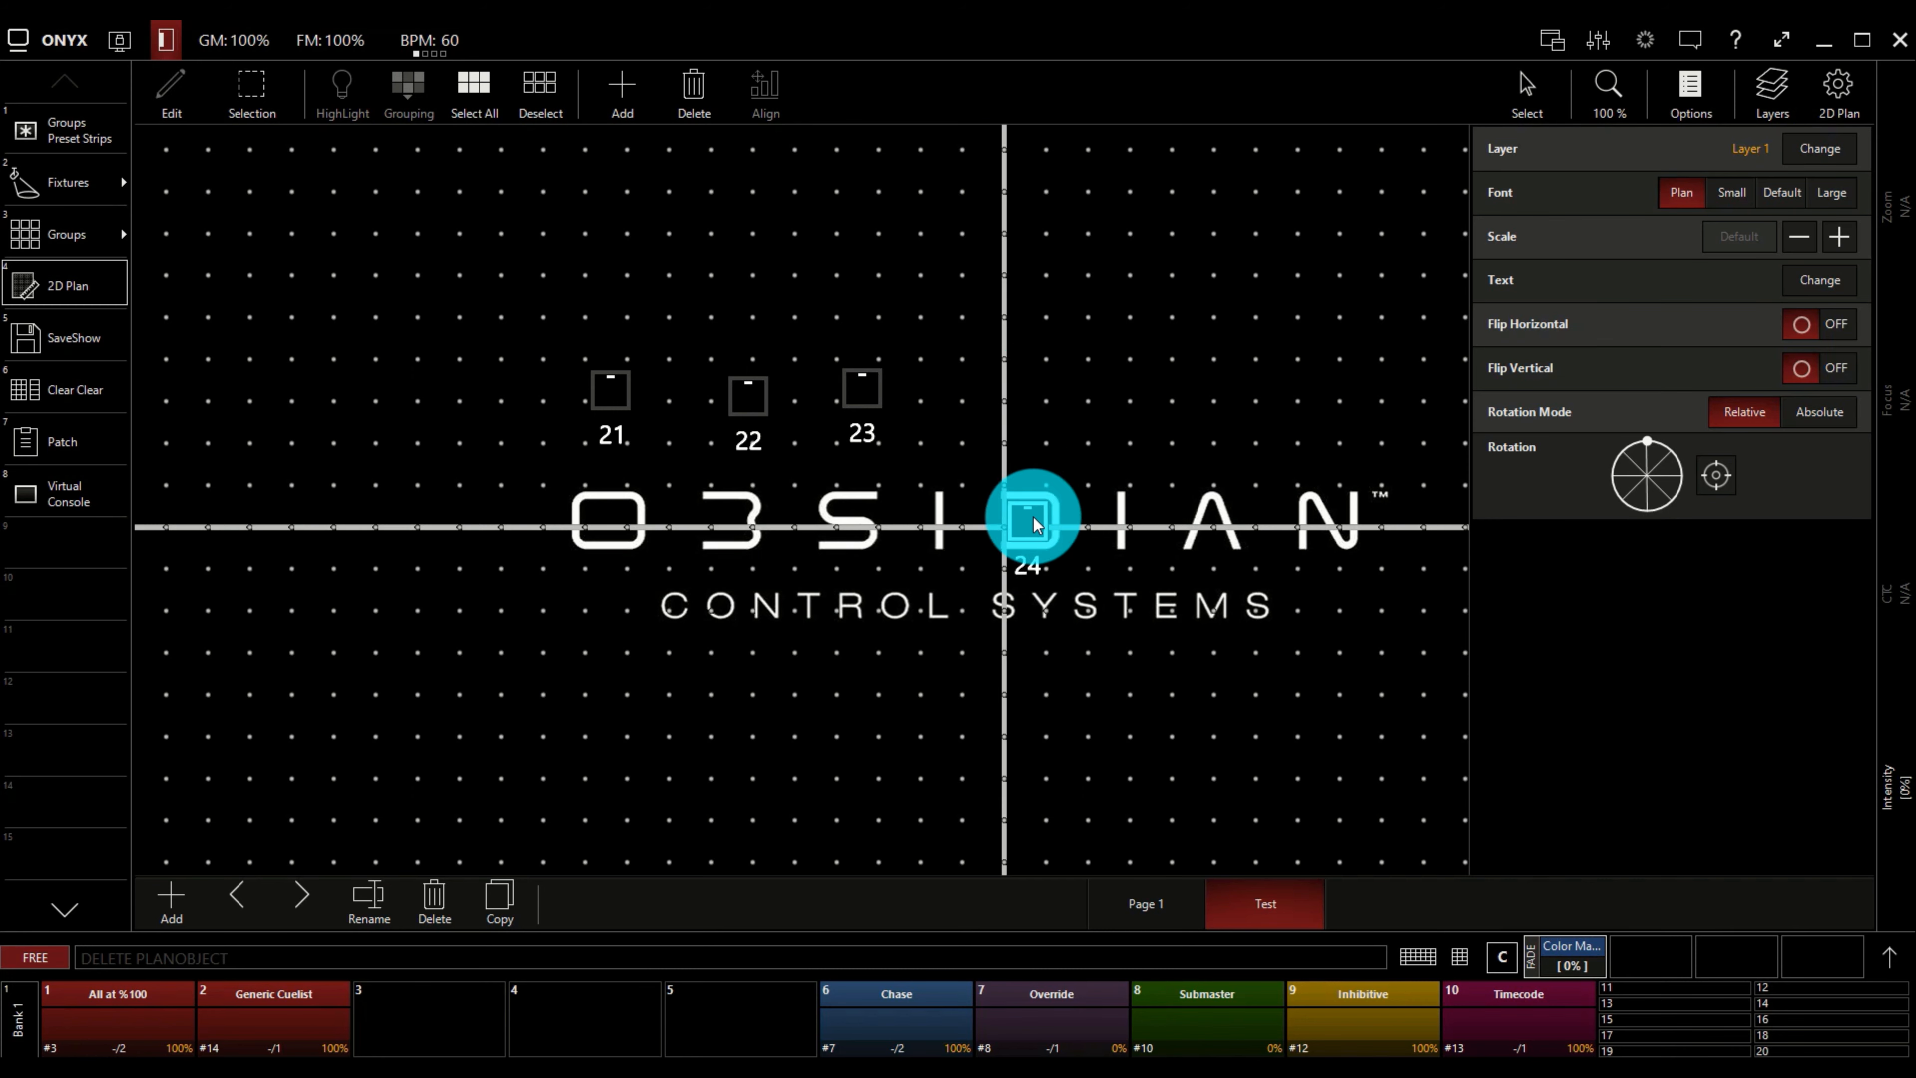
{"action": "left_click_drag", "start_coordinate": [861, 387], "coordinate": [617, 521]}
{"action": "left_click_drag", "start_coordinate": [611, 412], "coordinate": [1162, 388]}
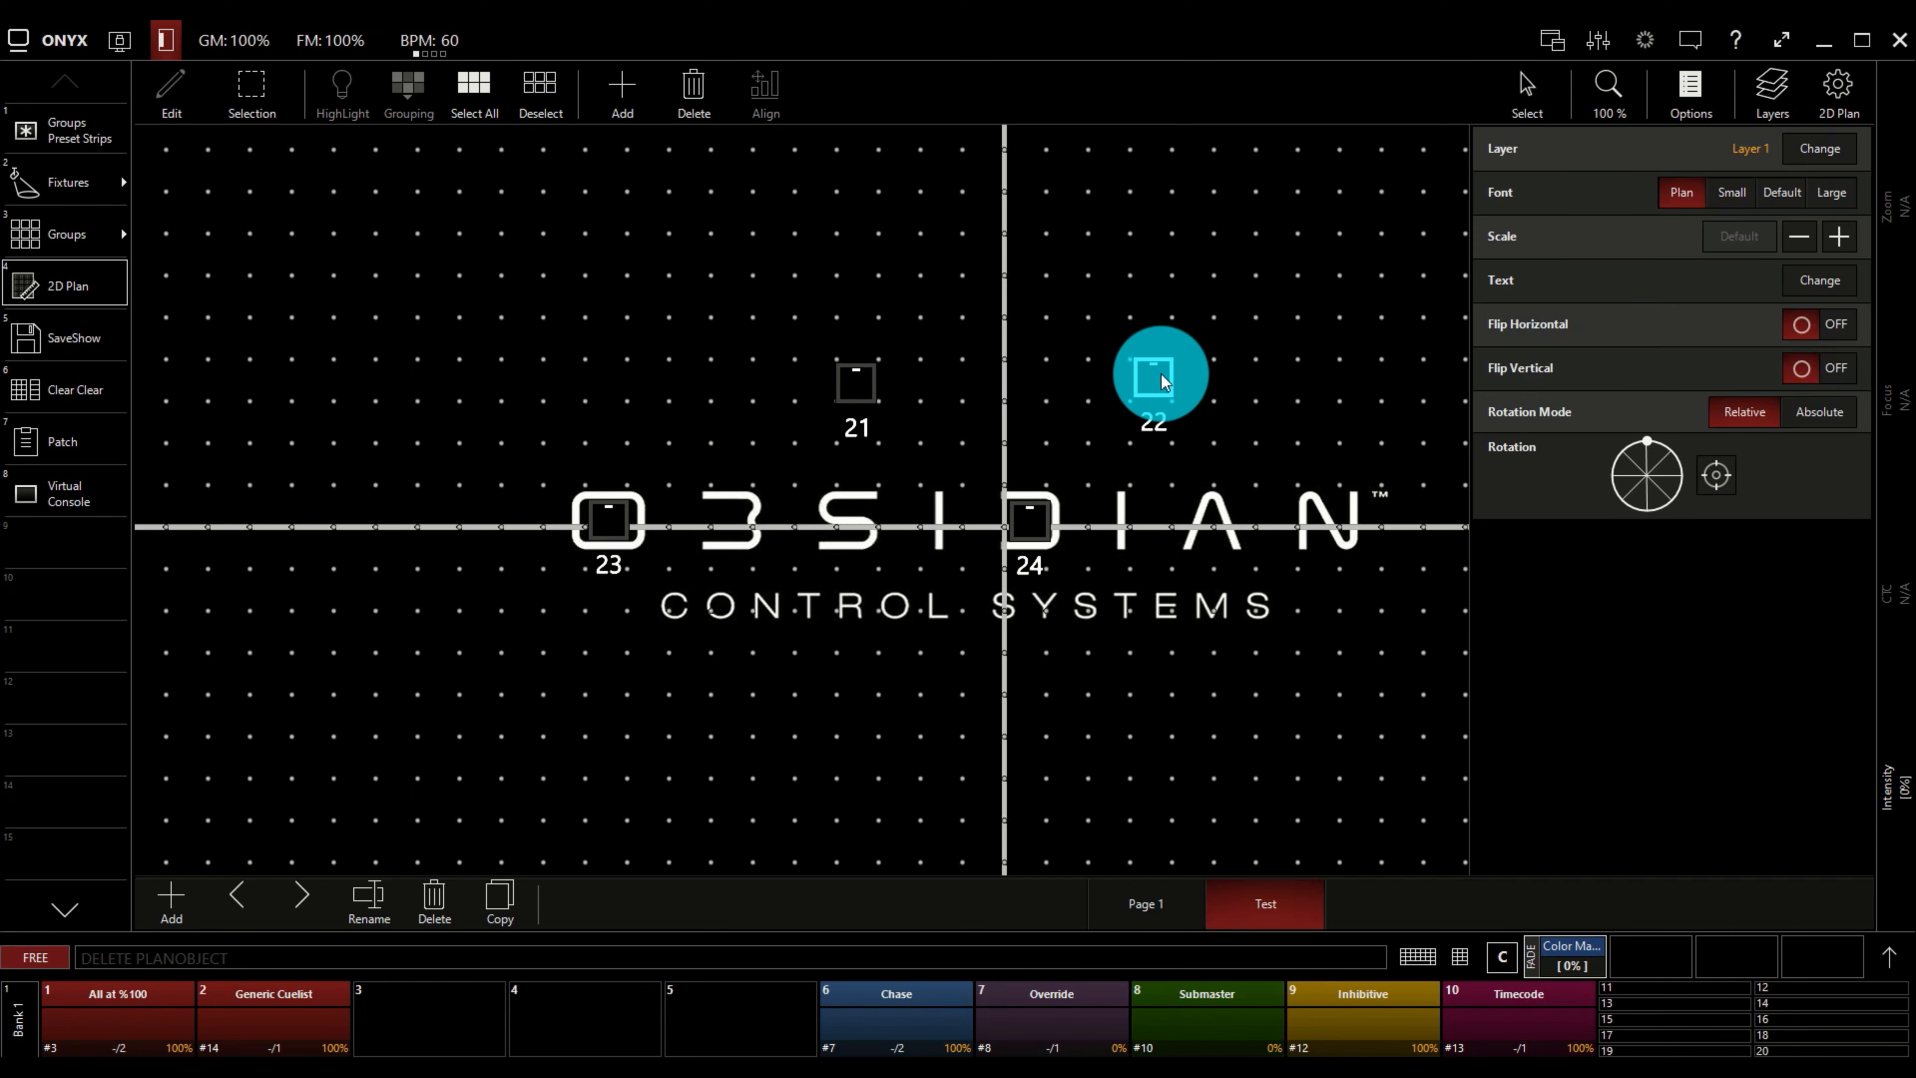
{"action": "left_click", "coordinate": [1226, 365]}
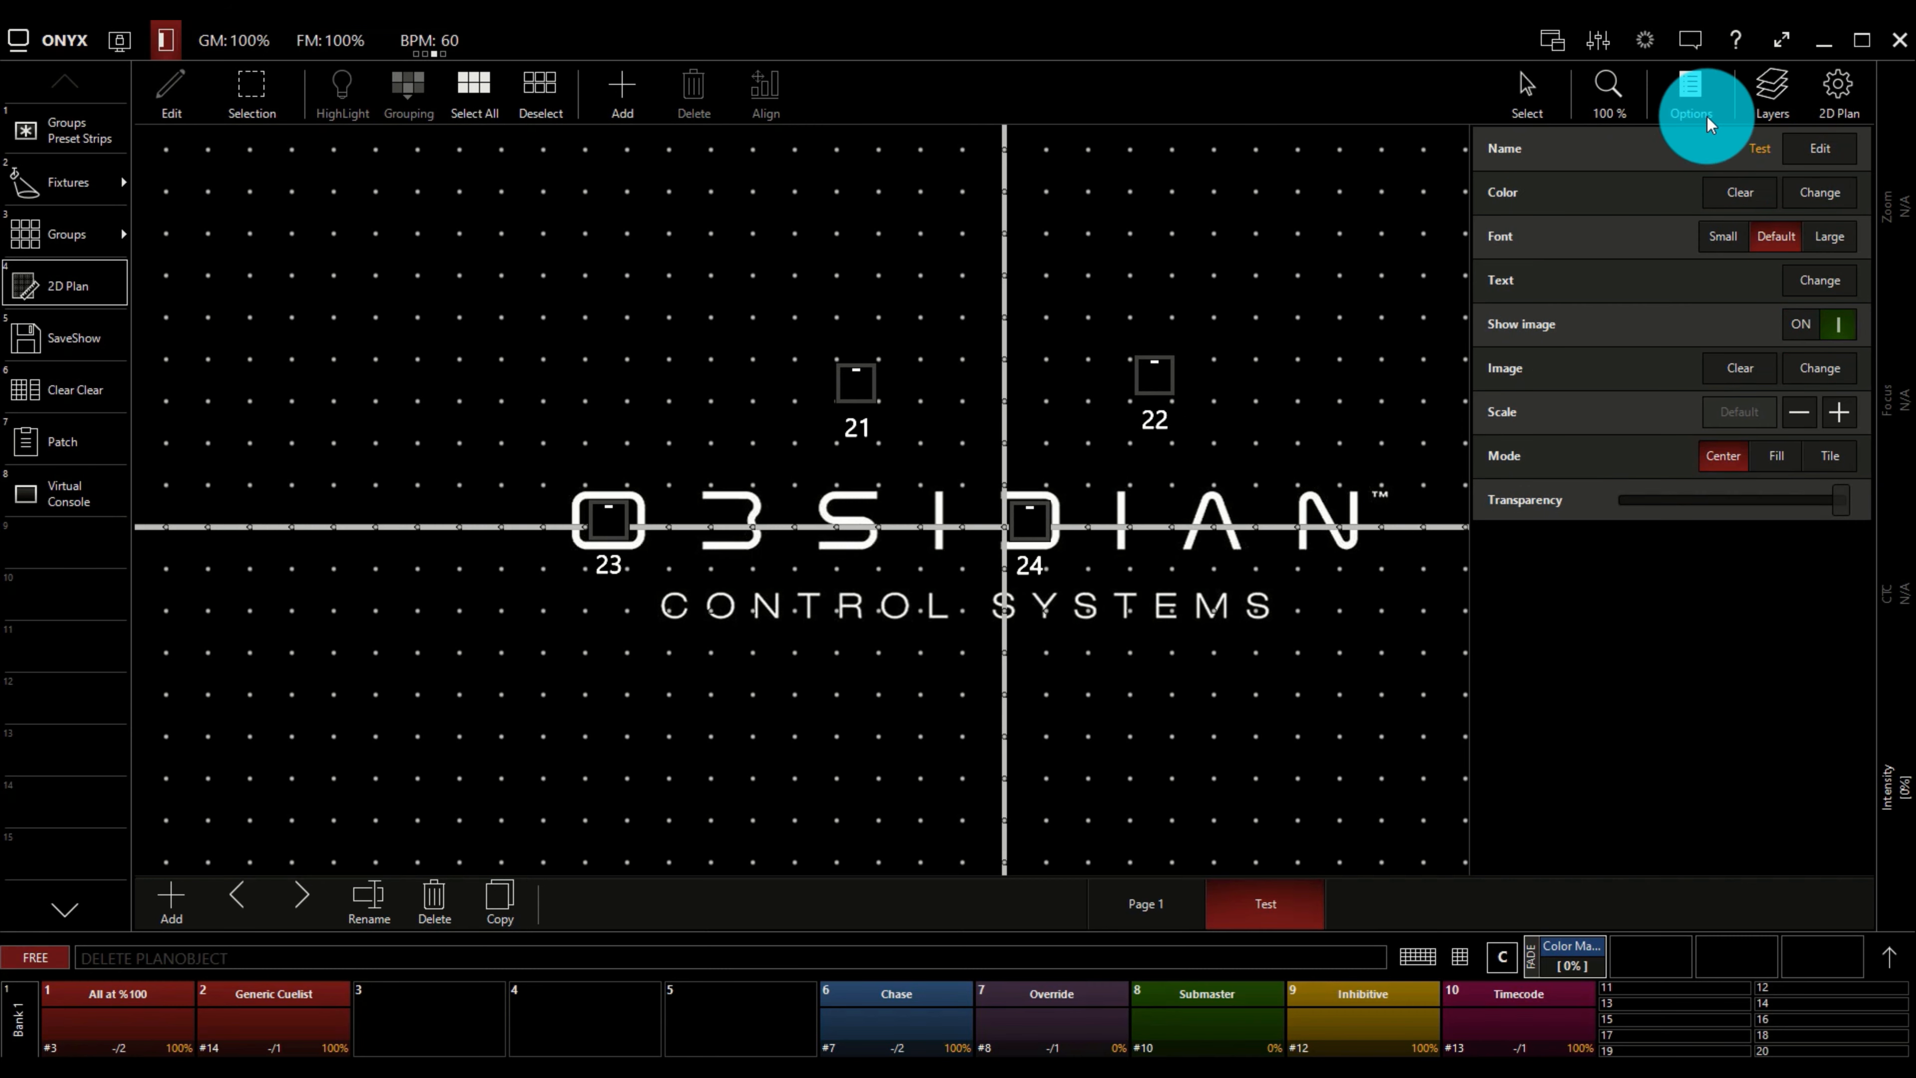
Hide the page options and return the 2D plan to Live mode with the canvas in Pan mode.
{"action": "left_click", "coordinate": [1699, 99]}
{"action": "left_click", "coordinate": [171, 87]}
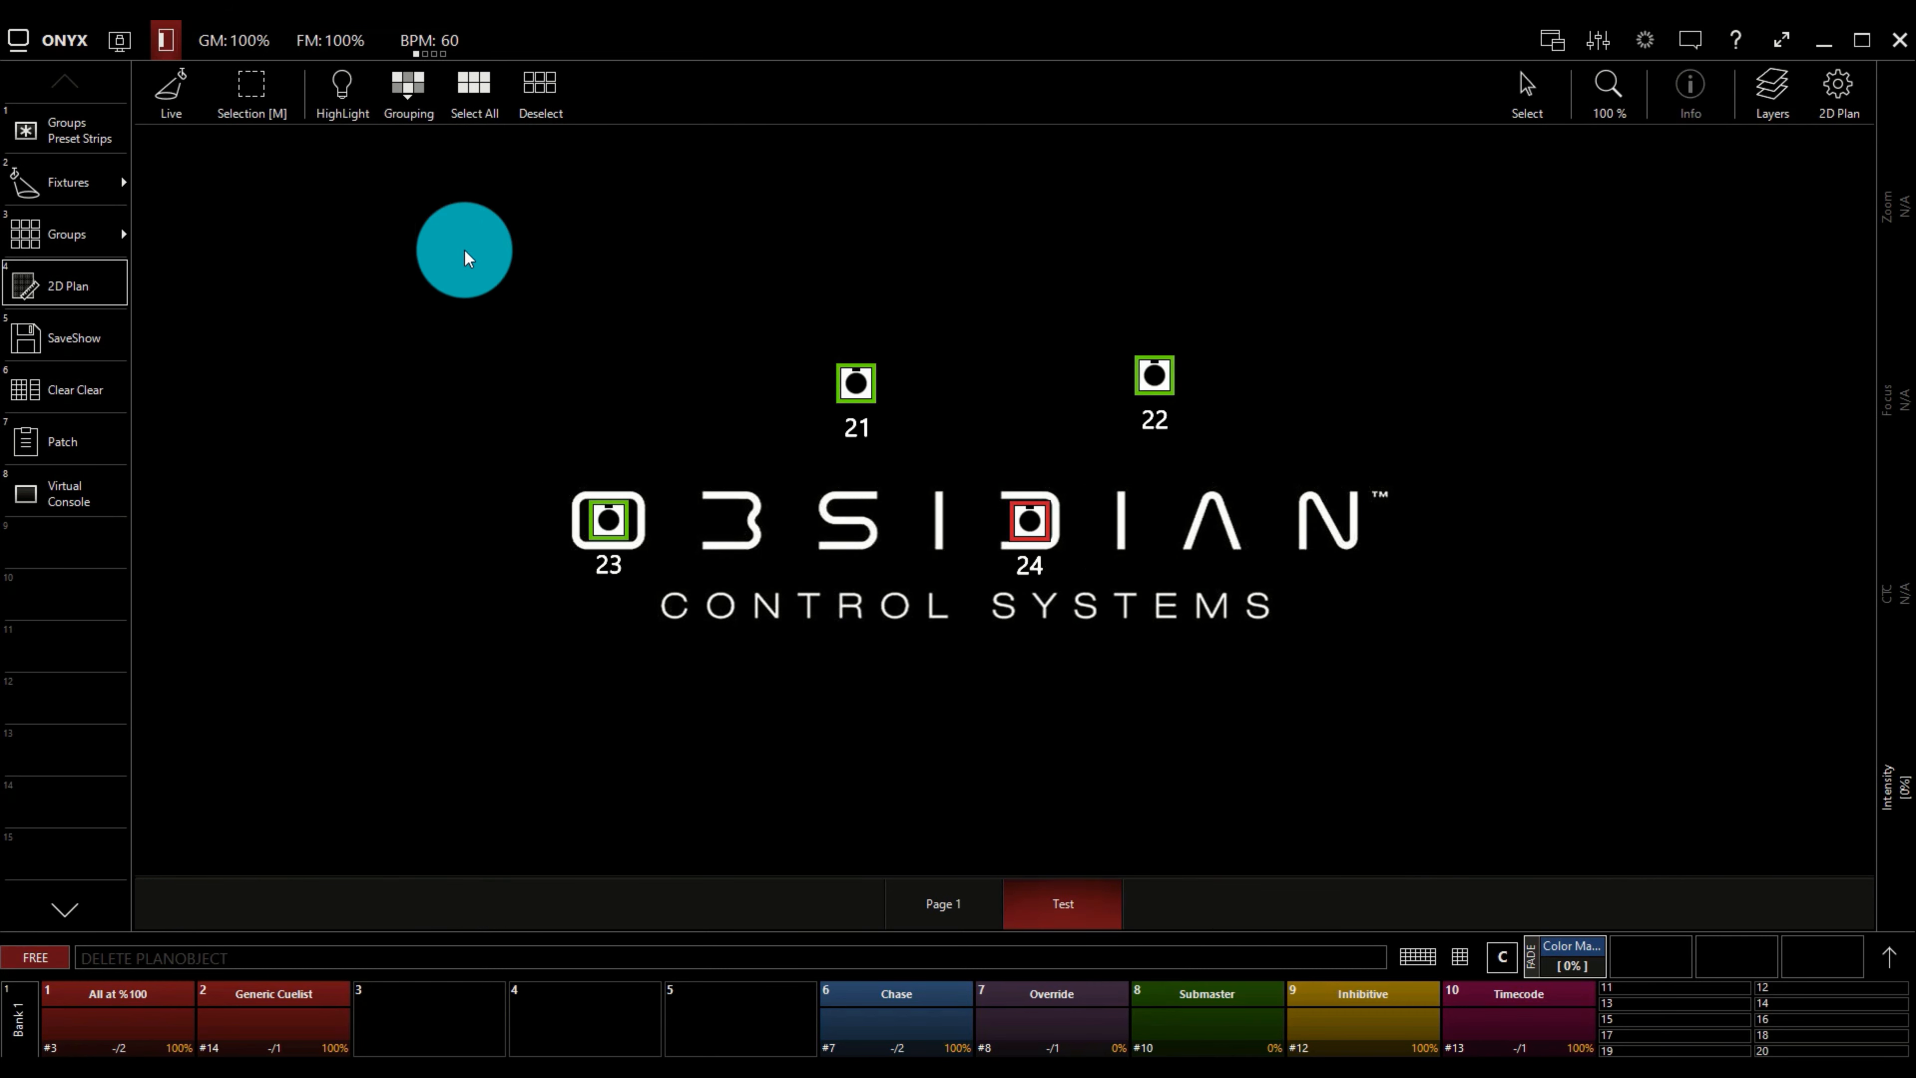
{"action": "left_click", "coordinate": [1527, 87]}
{"action": "mouse_move", "coordinate": [1493, 300]}
{"action": "left_mouse_down"}
{"action": "mouse_move", "coordinate": [1442, 300]}
{"action": "mouse_move", "coordinate": [1512, 315]}
{"action": "left_mouse_up"}
Switch back and forth between the Page 1 and Test plan pages, ending on Page 1.
{"action": "left_click", "coordinate": [959, 899]}
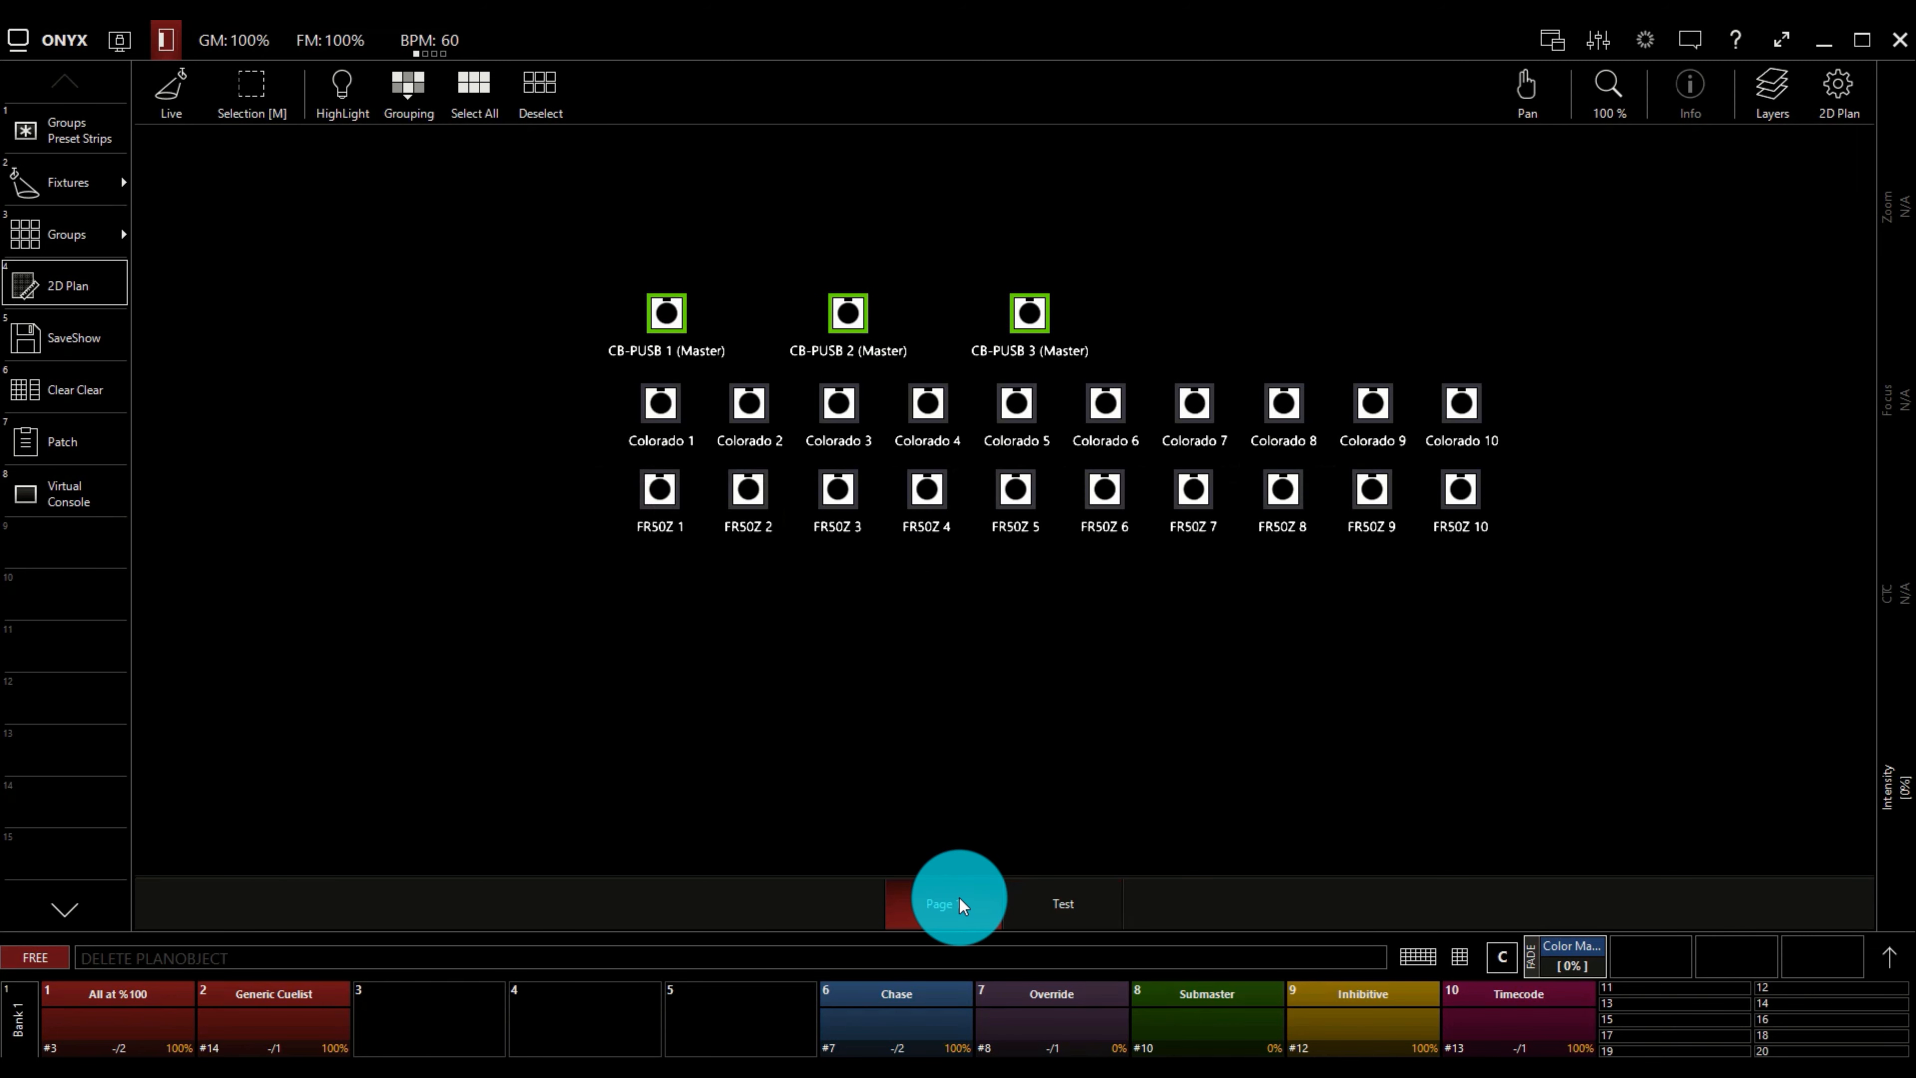
{"action": "left_click", "coordinate": [1063, 910]}
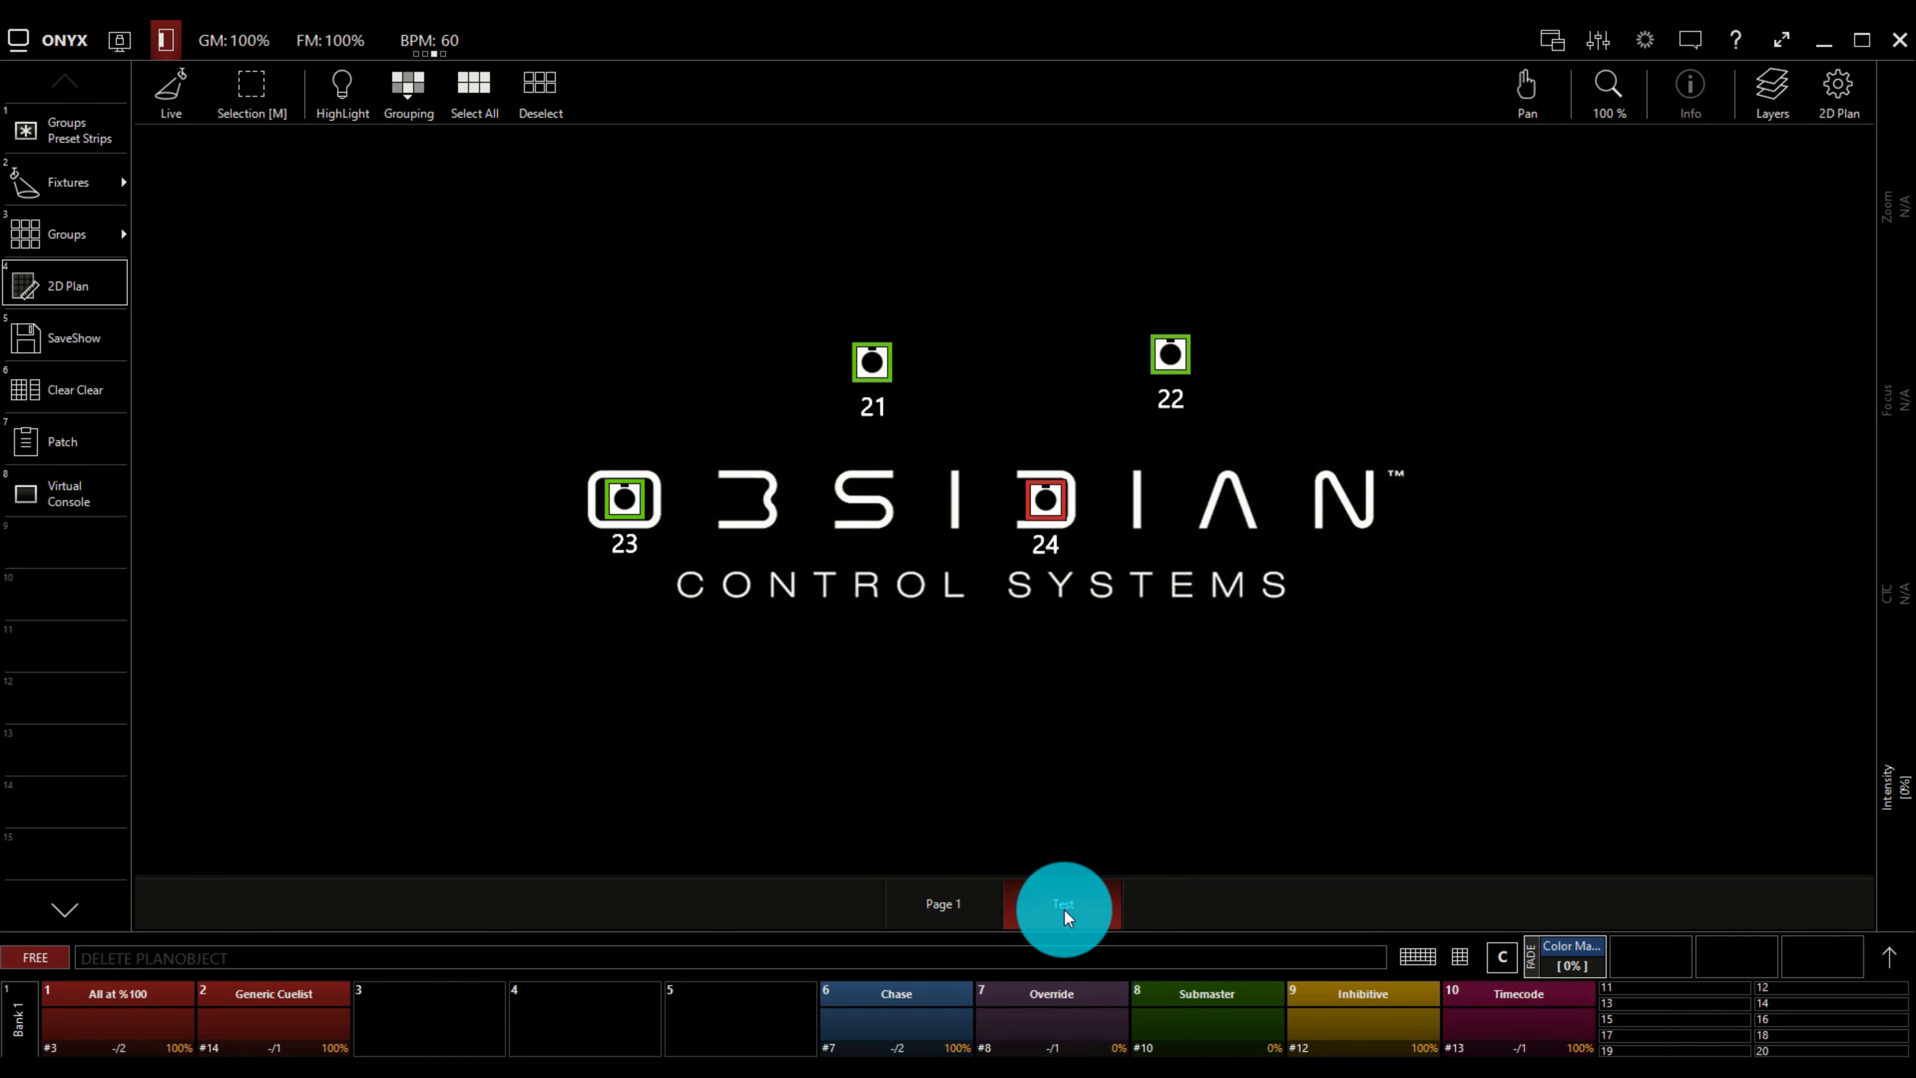
{"action": "left_click", "coordinate": [940, 910]}
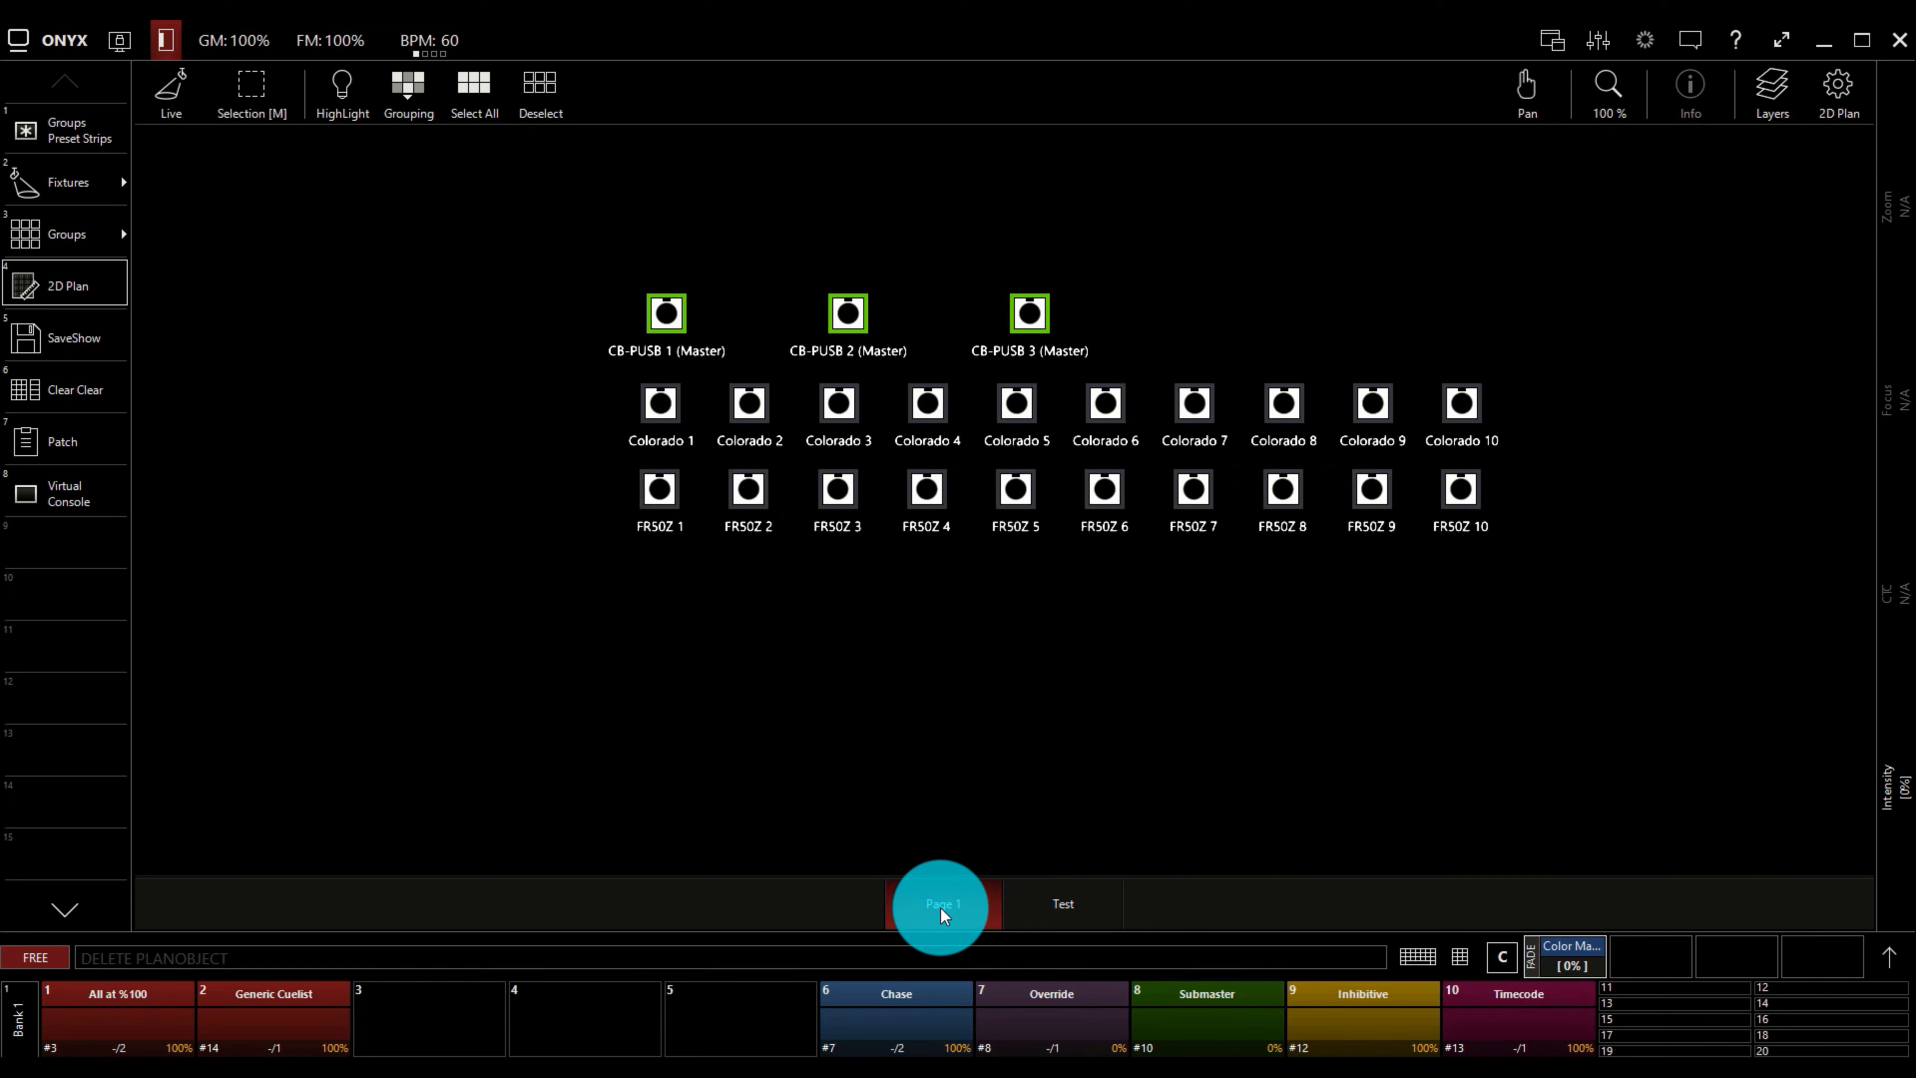
{"action": "left_click", "coordinate": [1063, 909]}
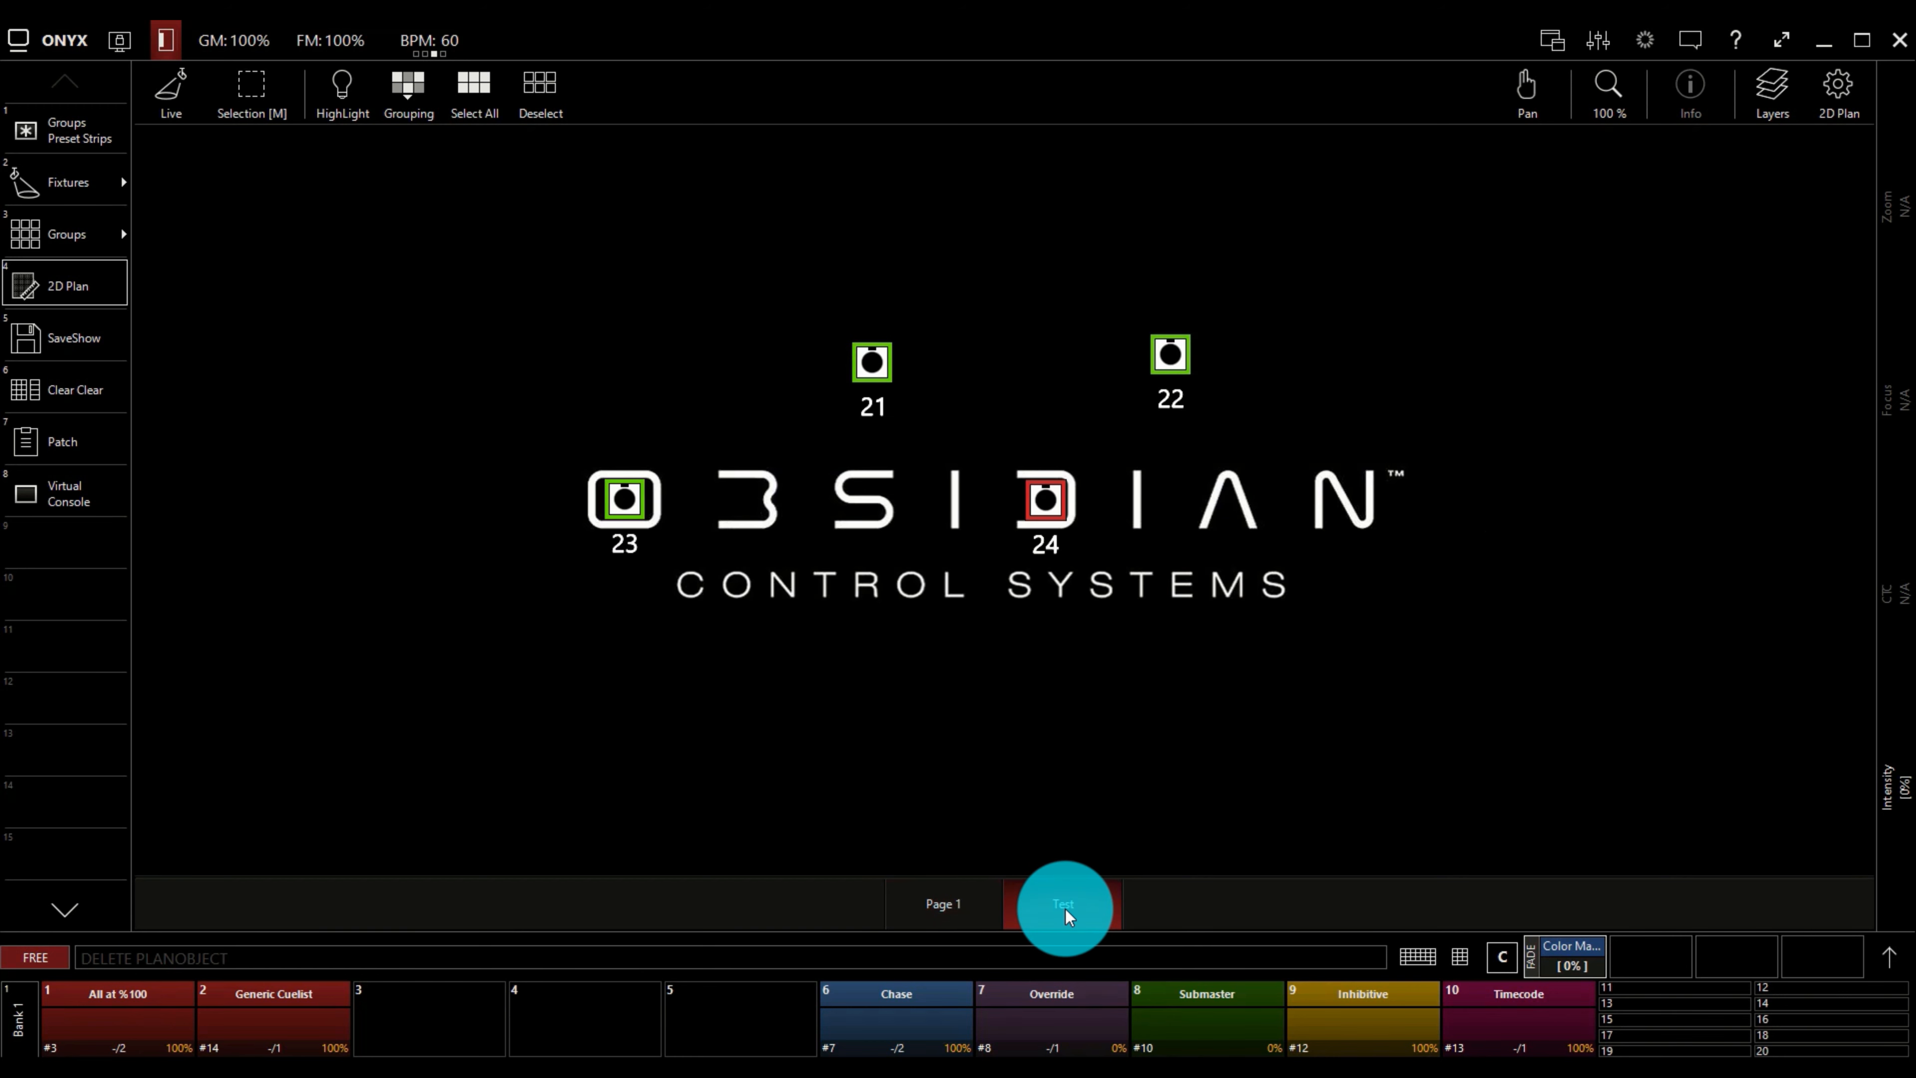
{"action": "left_click", "coordinate": [960, 910]}
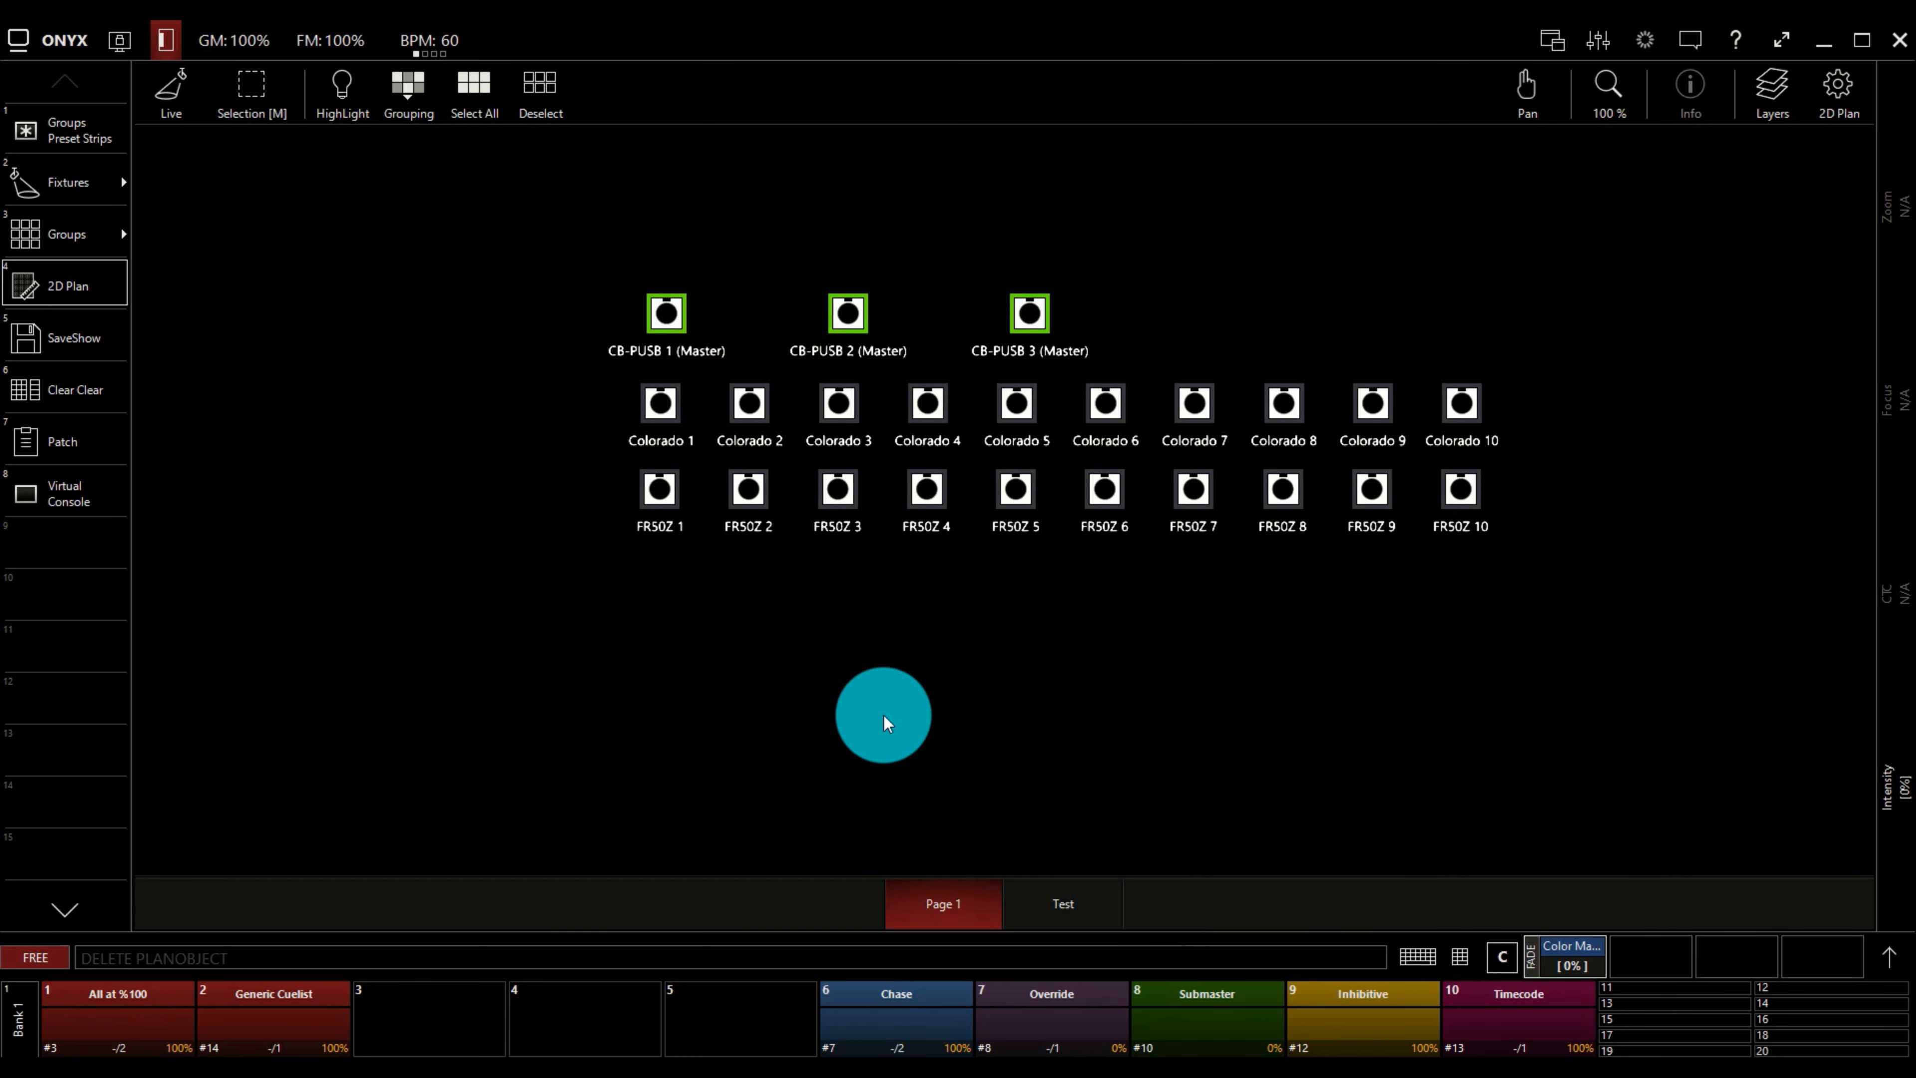
Clear the programmer and select Colorado 1 through Colorado 4 on Page 1 of the plan.
{"action": "left_click", "coordinate": [90, 387]}
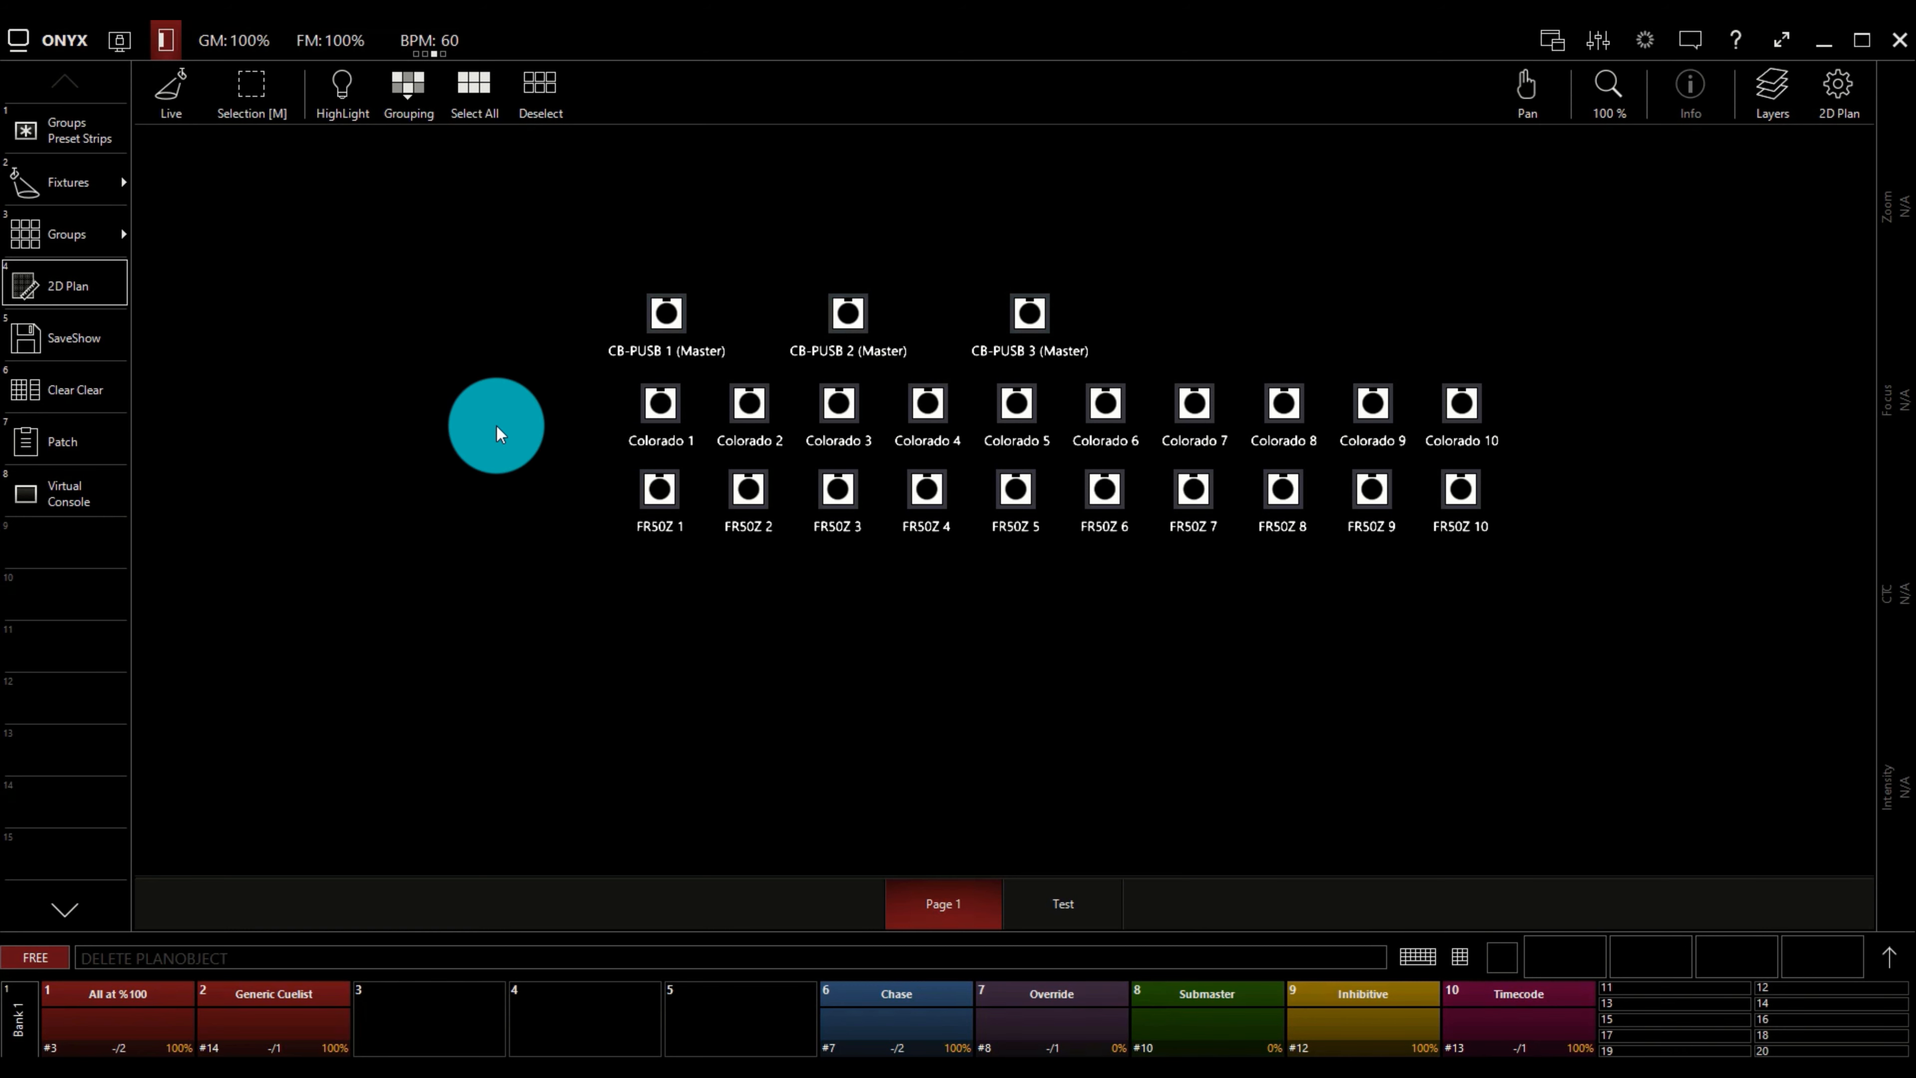
{"action": "left_click", "coordinate": [662, 403]}
{"action": "left_click", "coordinate": [749, 408]}
{"action": "left_click", "coordinate": [838, 405]}
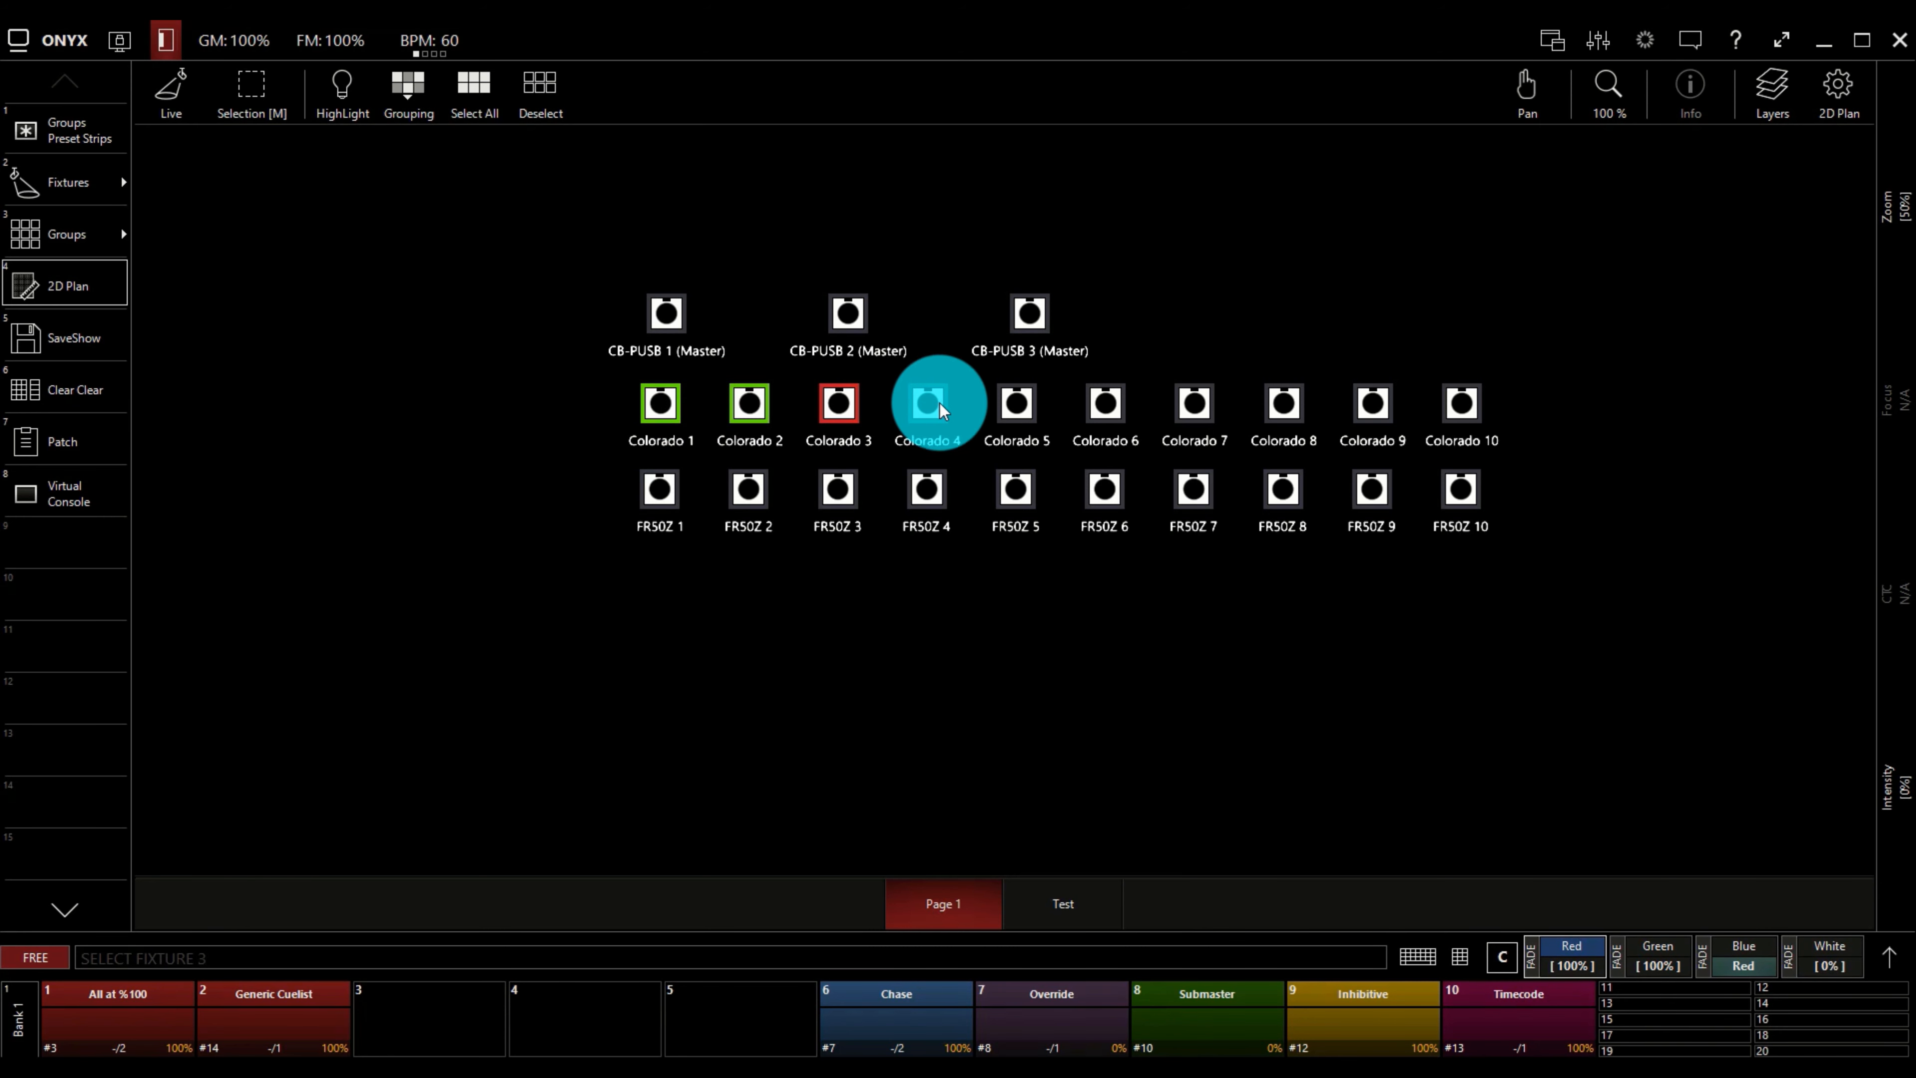
{"action": "left_click", "coordinate": [936, 408]}
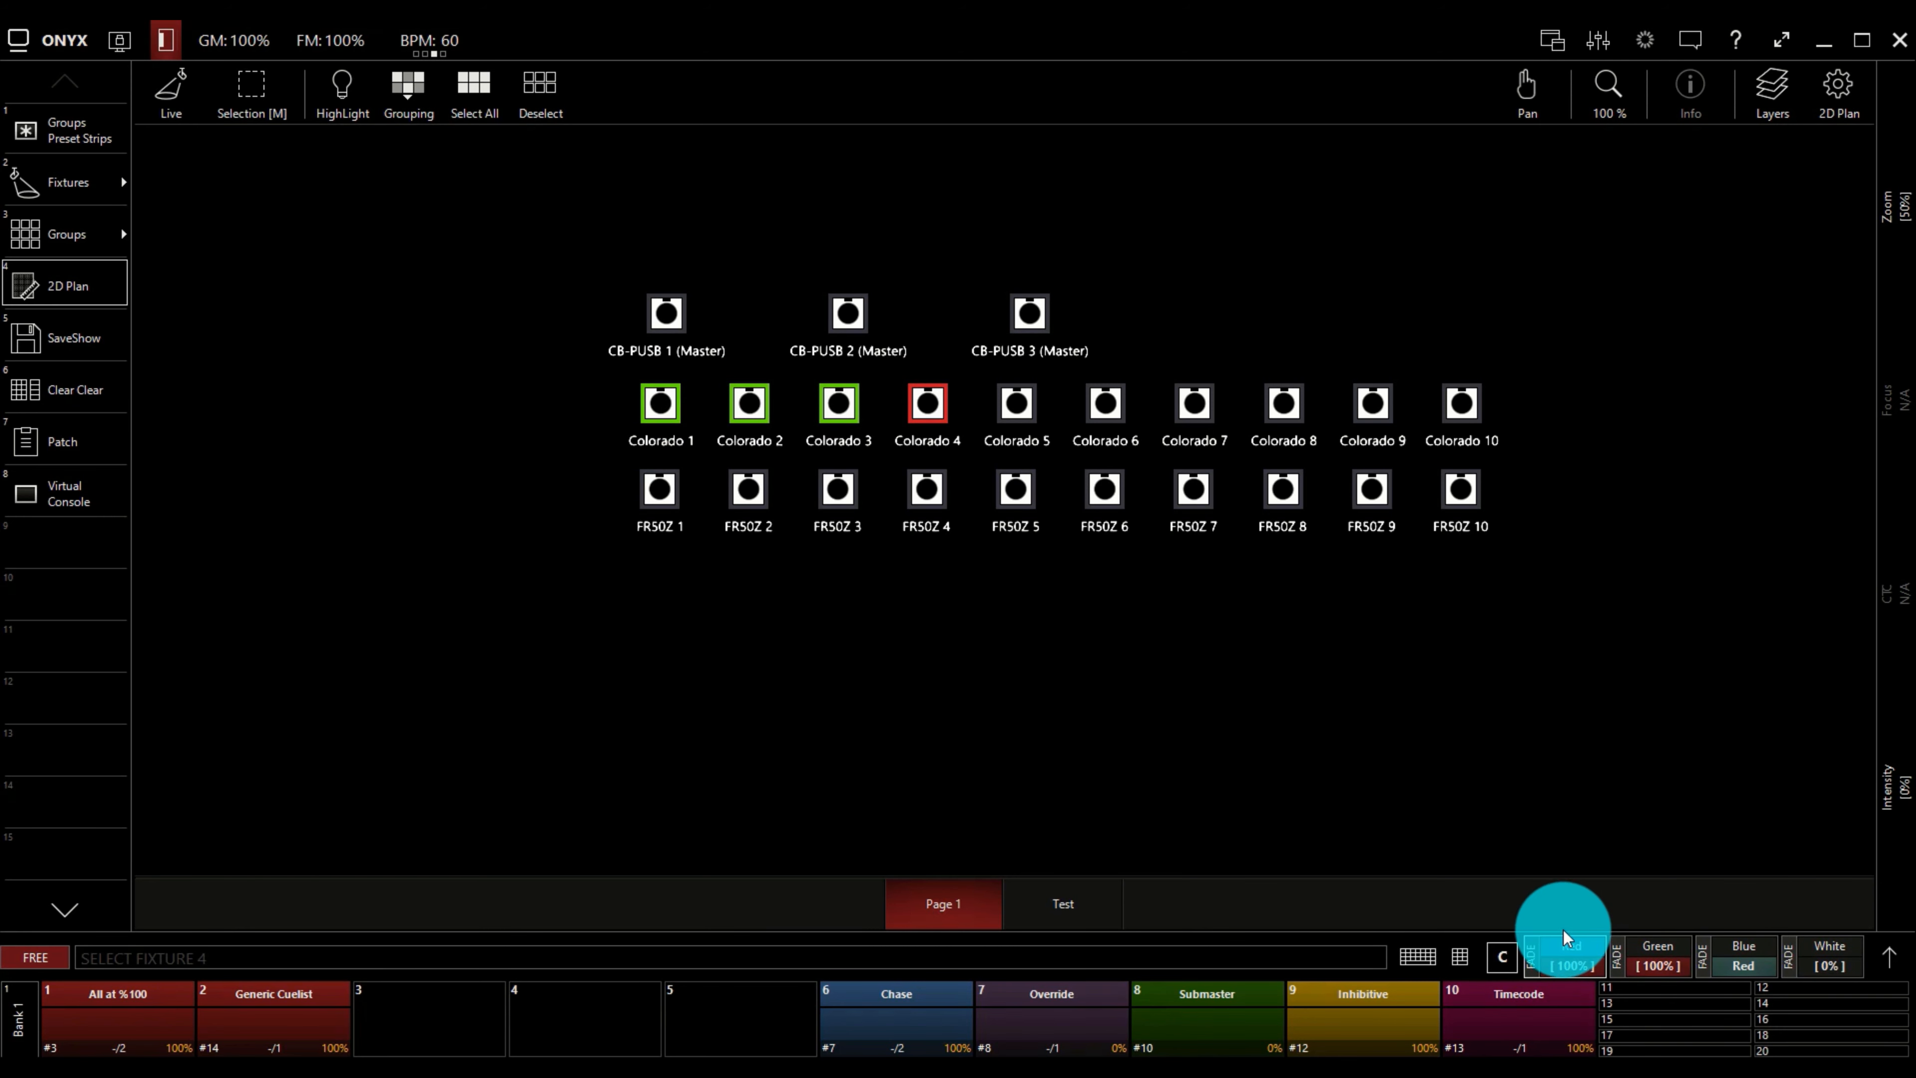
Set the selected Colorado fixtures' intensity to full and their blue colour value to zero.
{"action": "left_click", "coordinate": [1890, 955]}
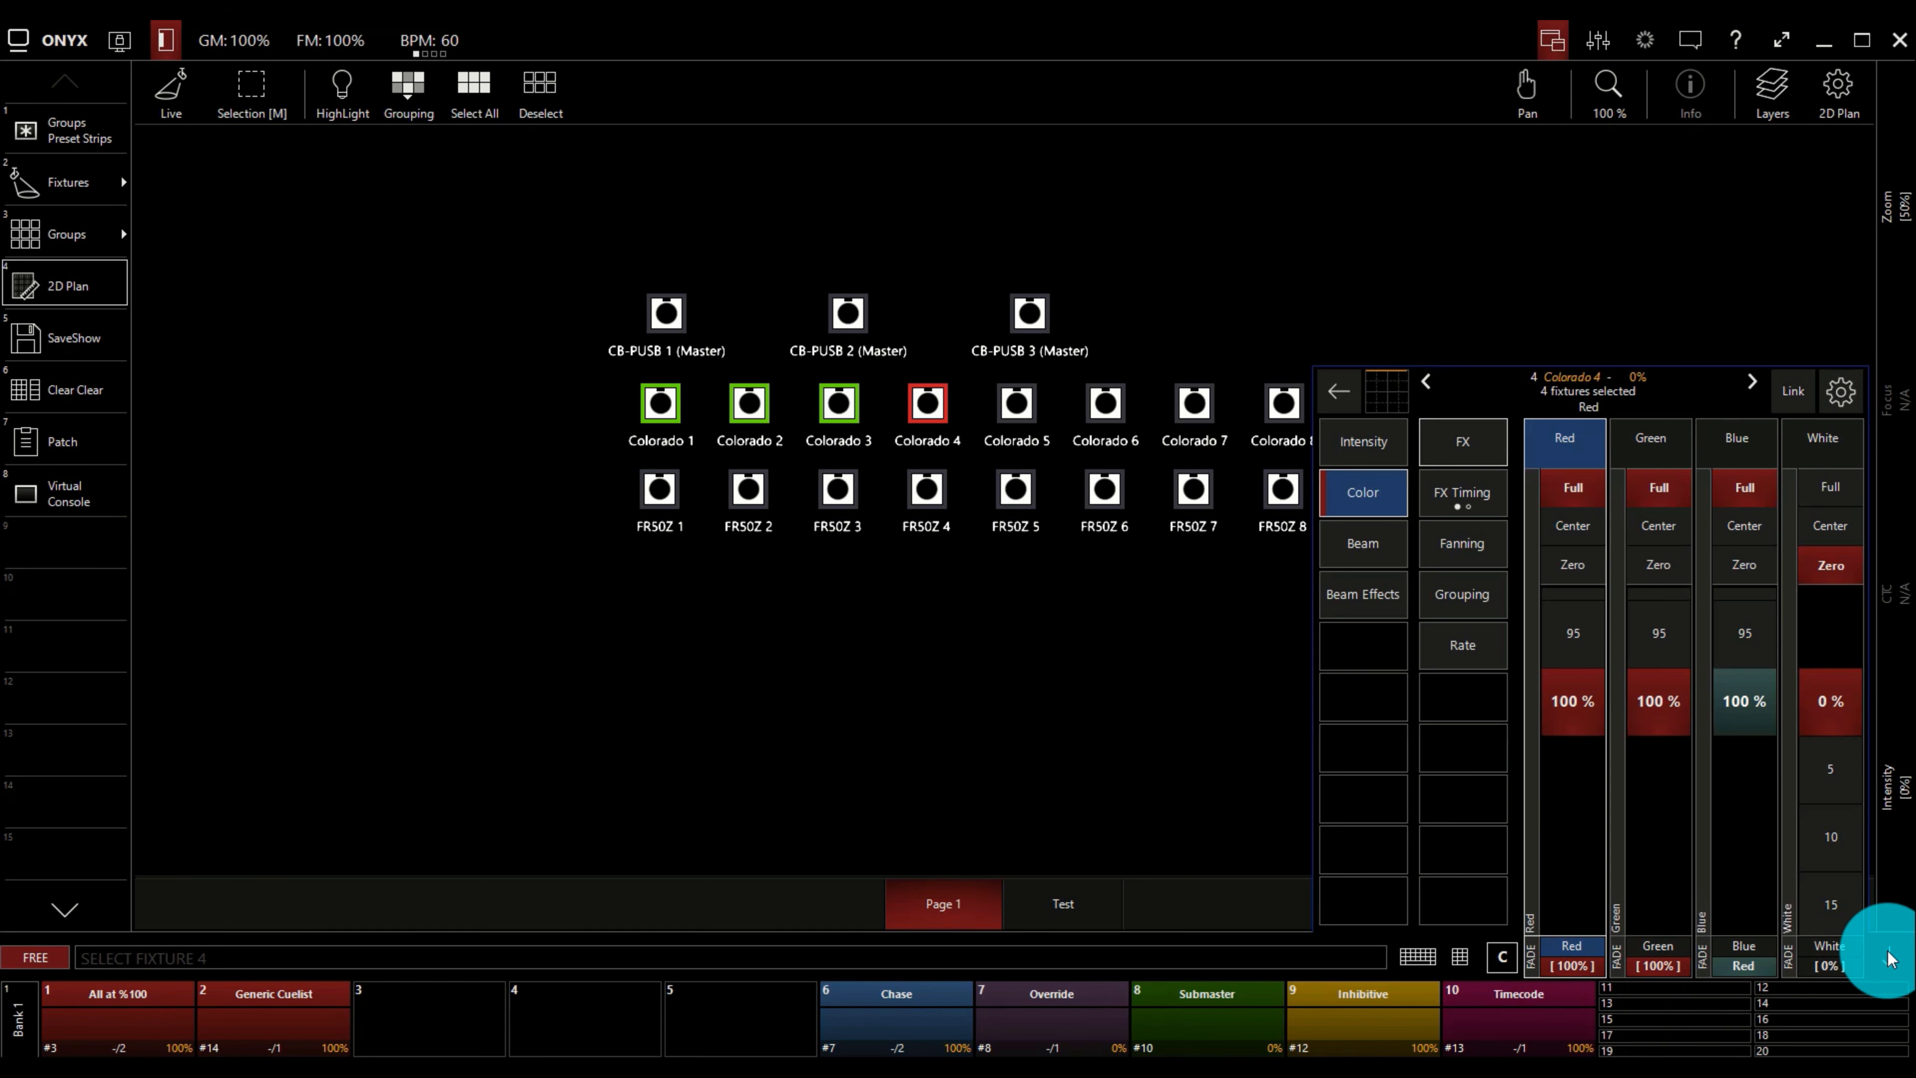
{"action": "left_click", "coordinate": [1362, 445]}
{"action": "left_click", "coordinate": [1573, 485]}
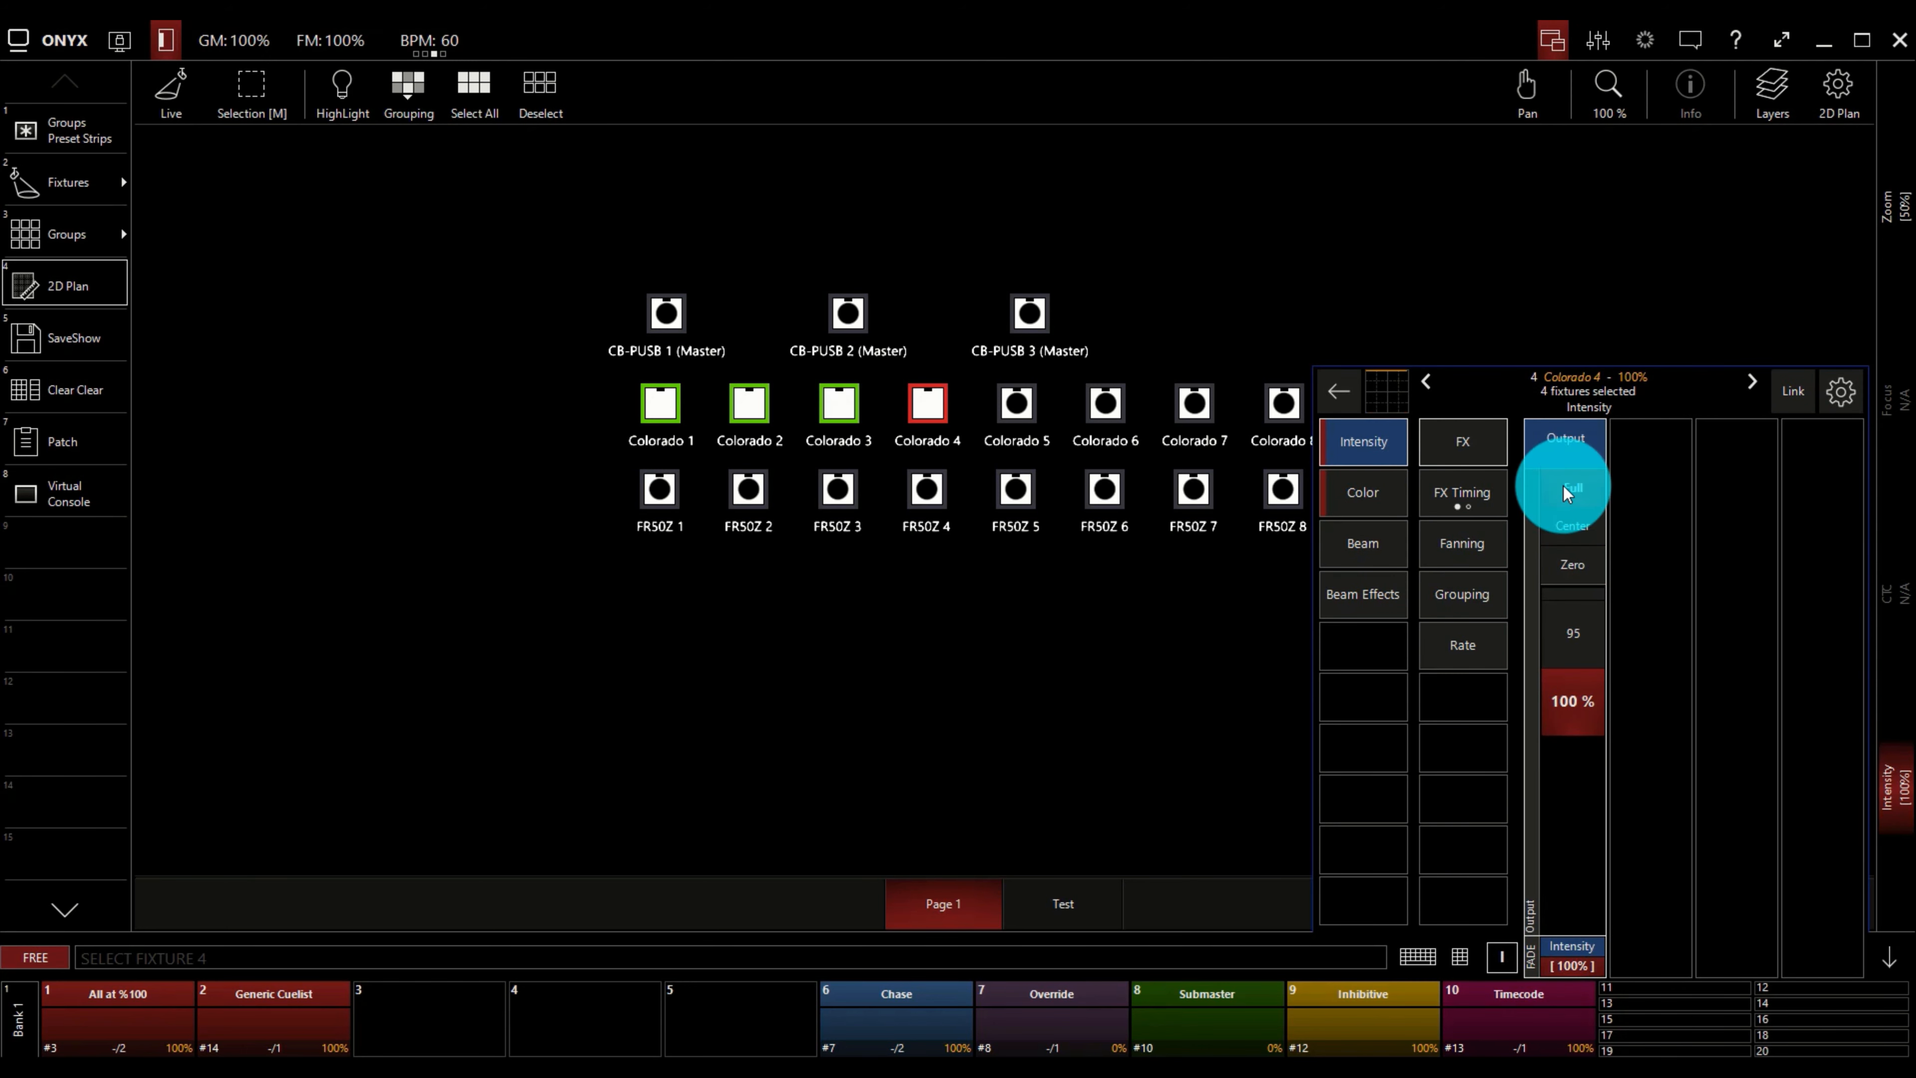
{"action": "left_click", "coordinate": [1385, 494]}
{"action": "left_click", "coordinate": [1746, 563]}
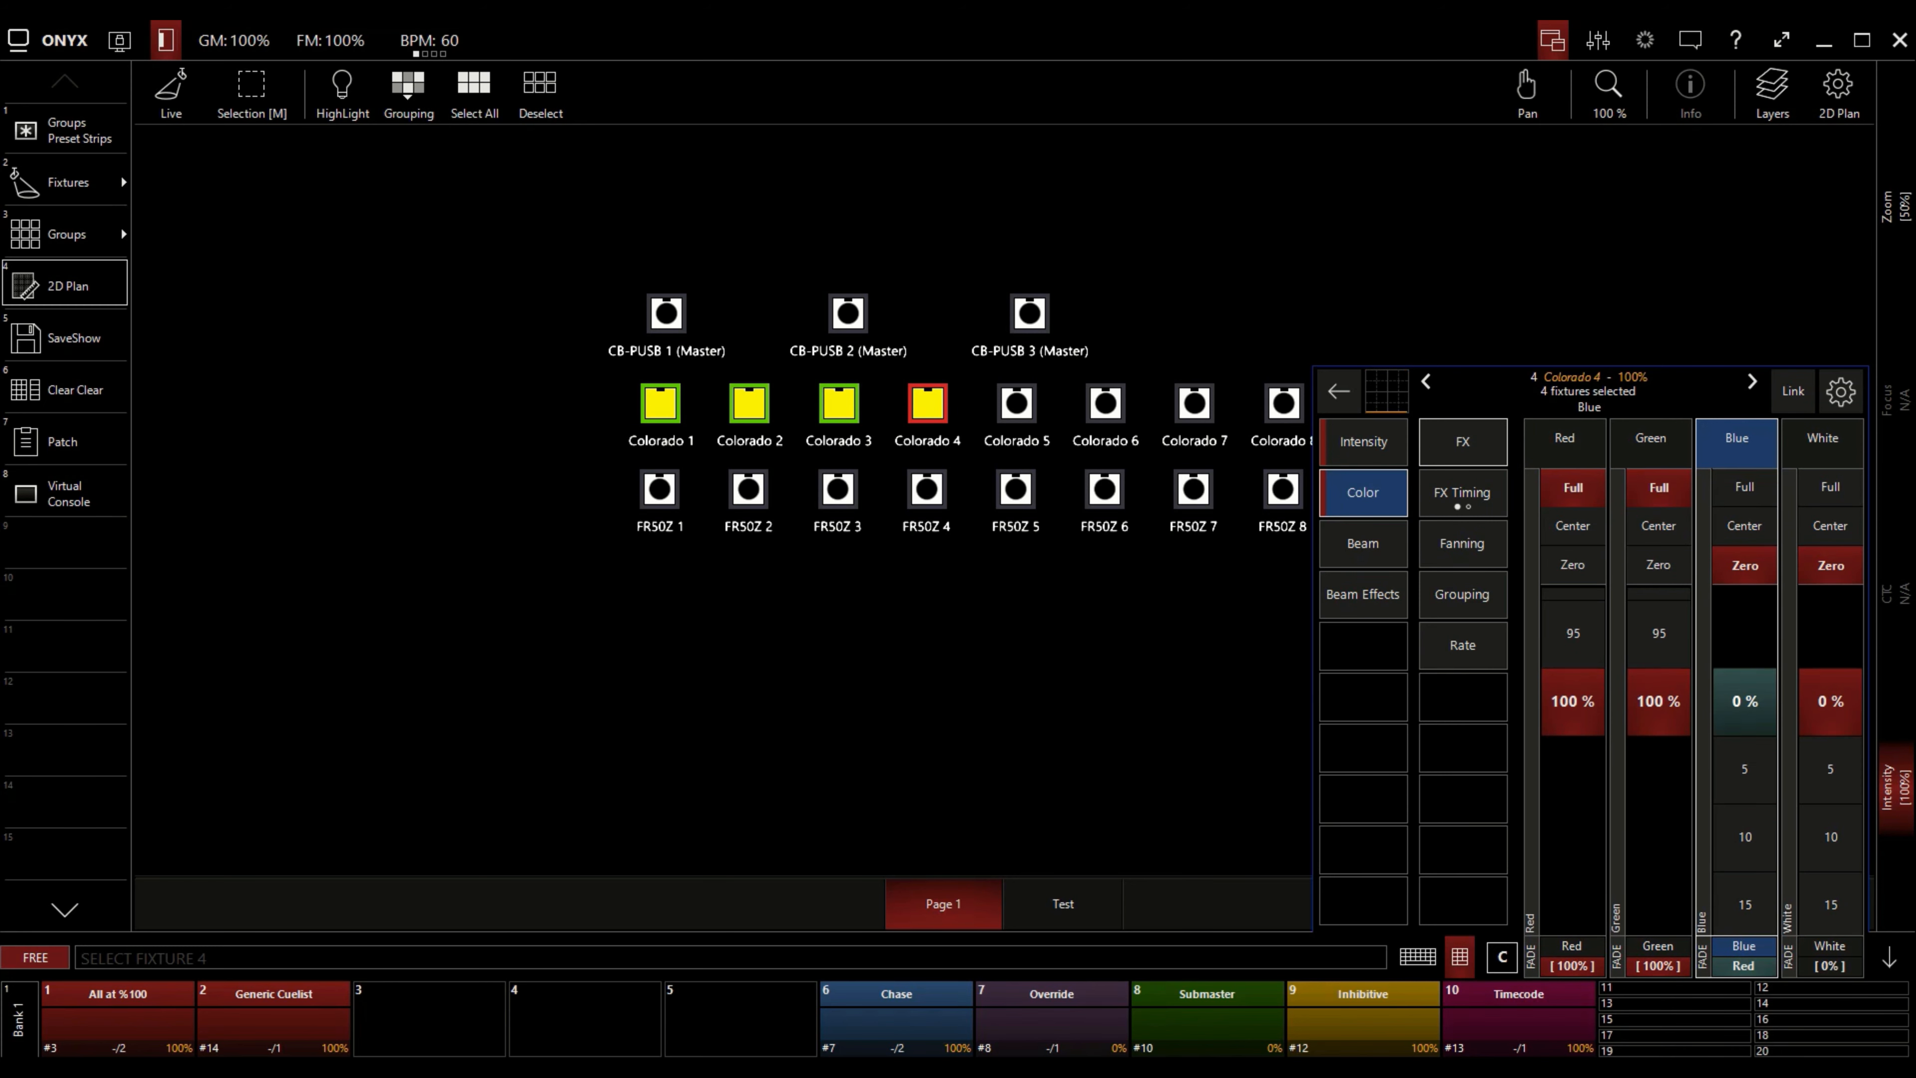
Record the look to playback fader 4 as a new cuelist named Yellow.
{"action": "key", "text": "r"}
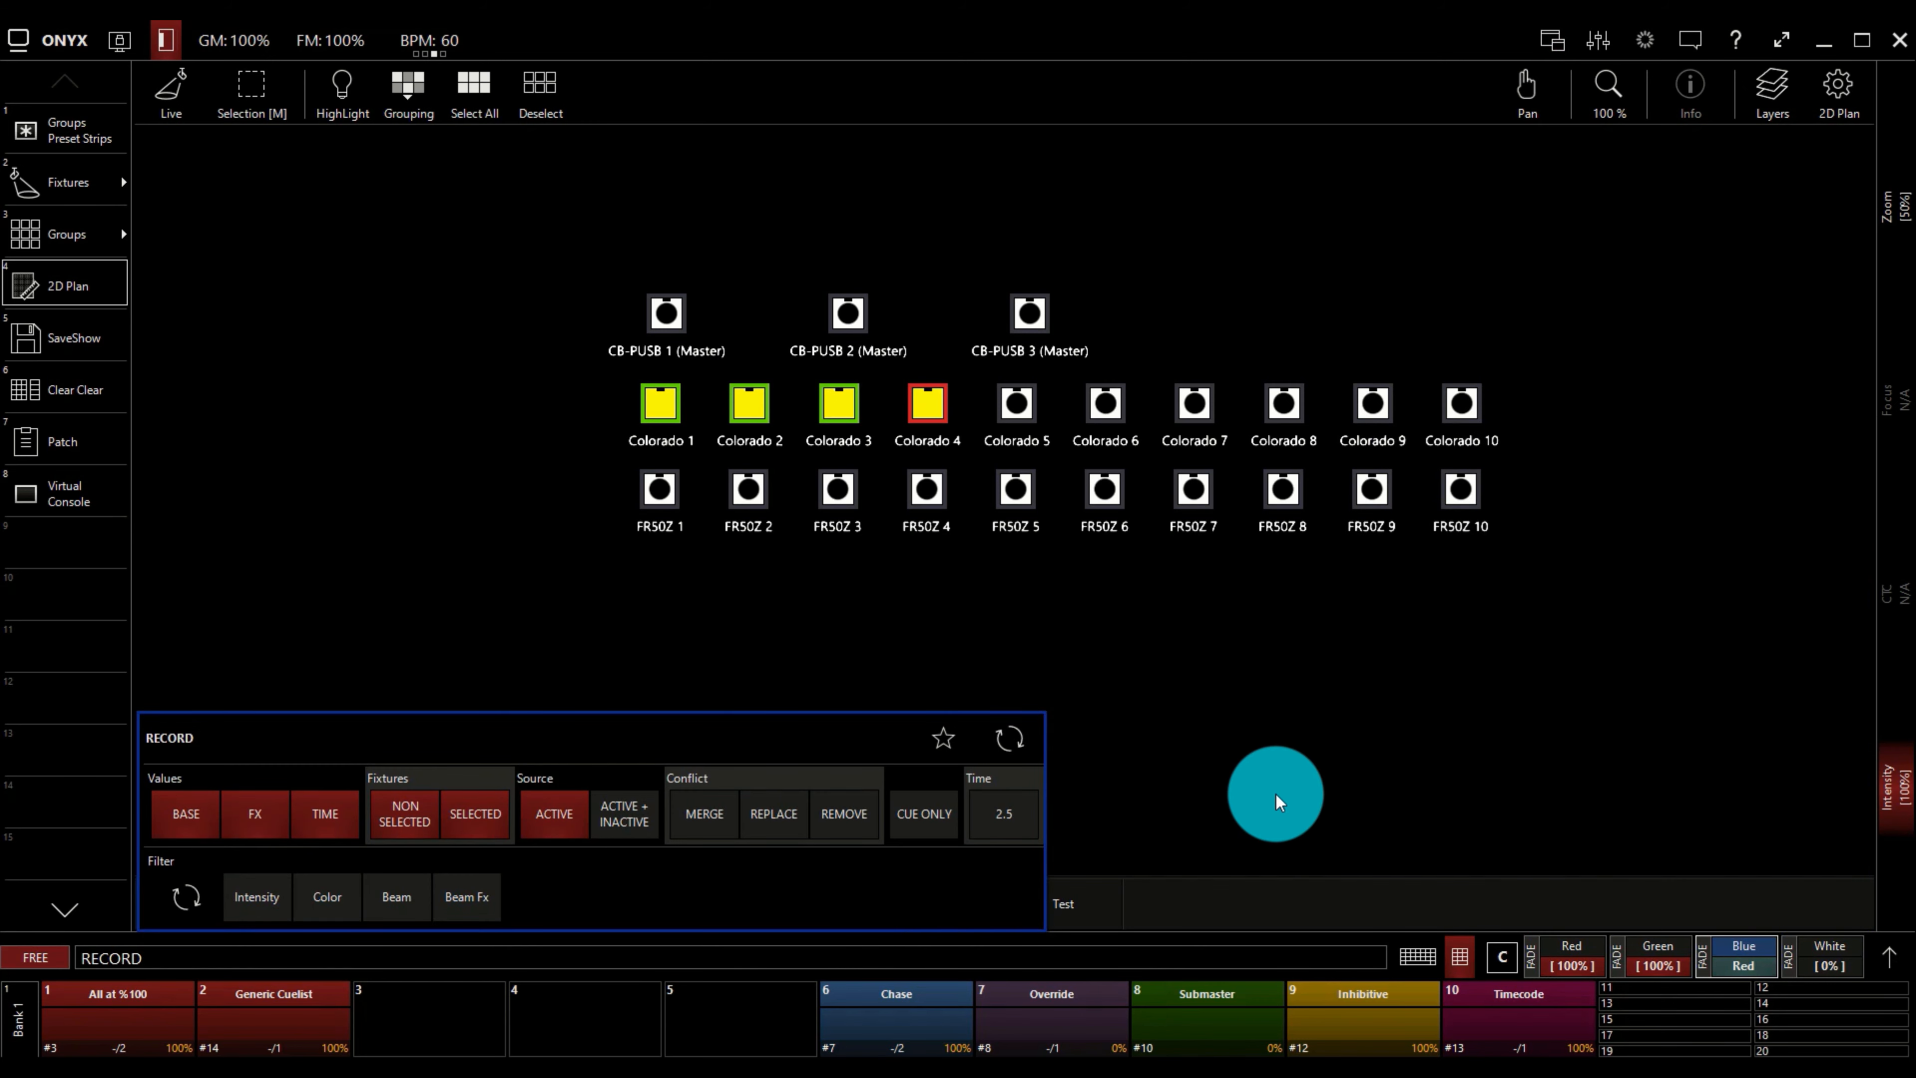
{"action": "left_click", "coordinate": [598, 1015]}
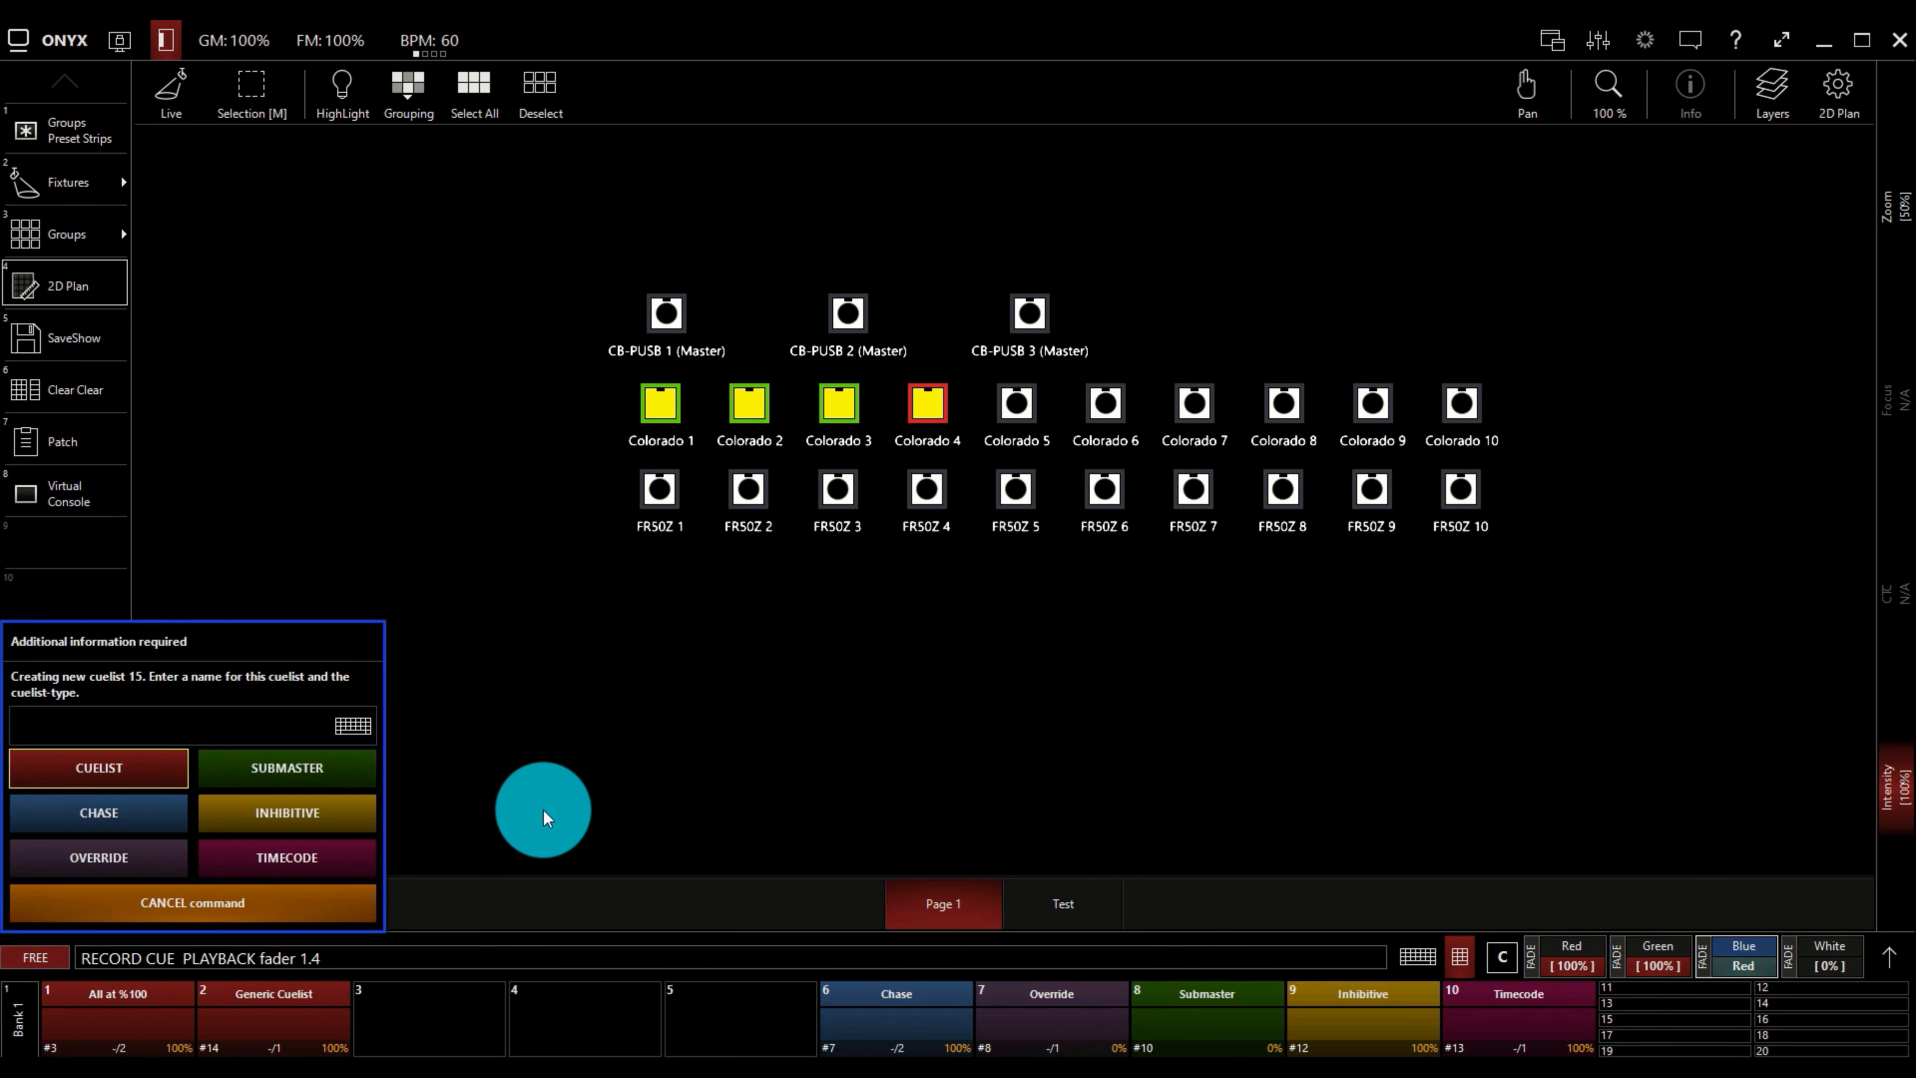
{"action": "type", "text": "Yello"}
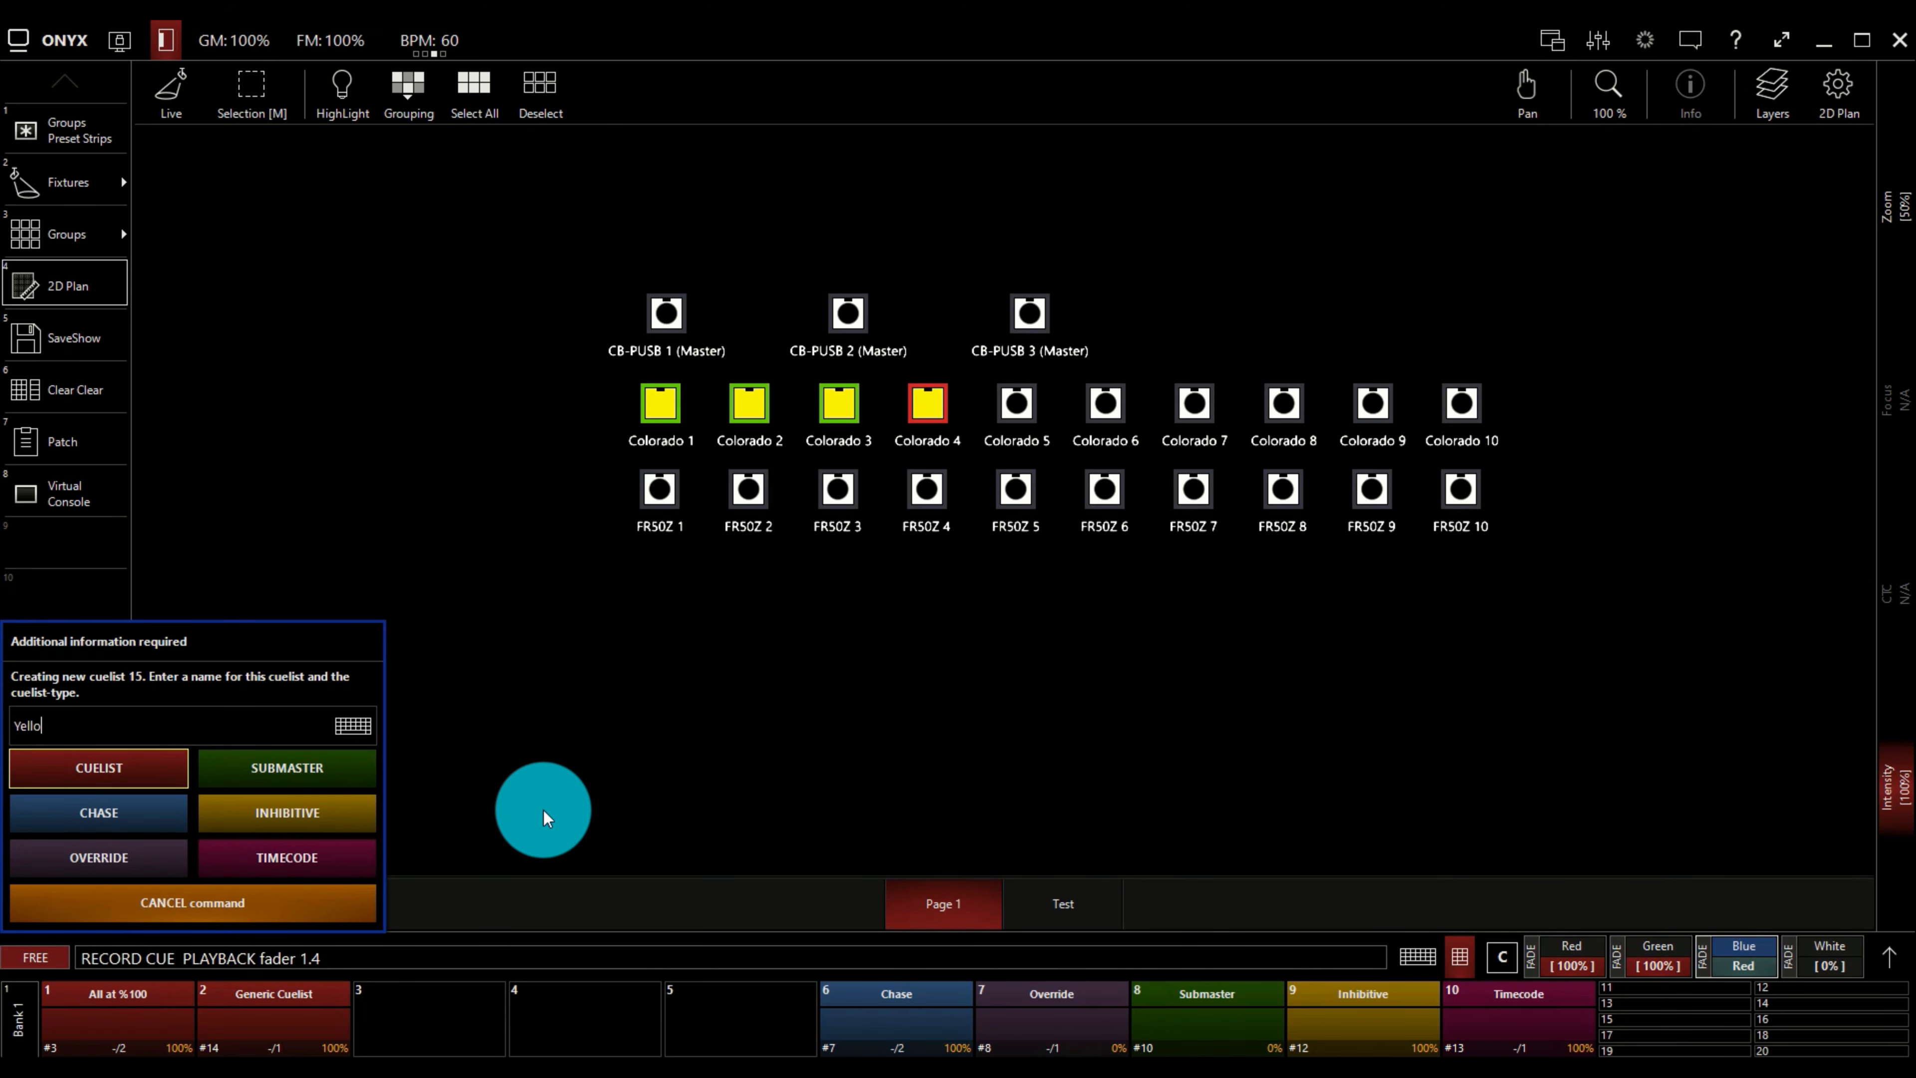
{"action": "type", "text": "w"}
{"action": "key", "text": "Return"}
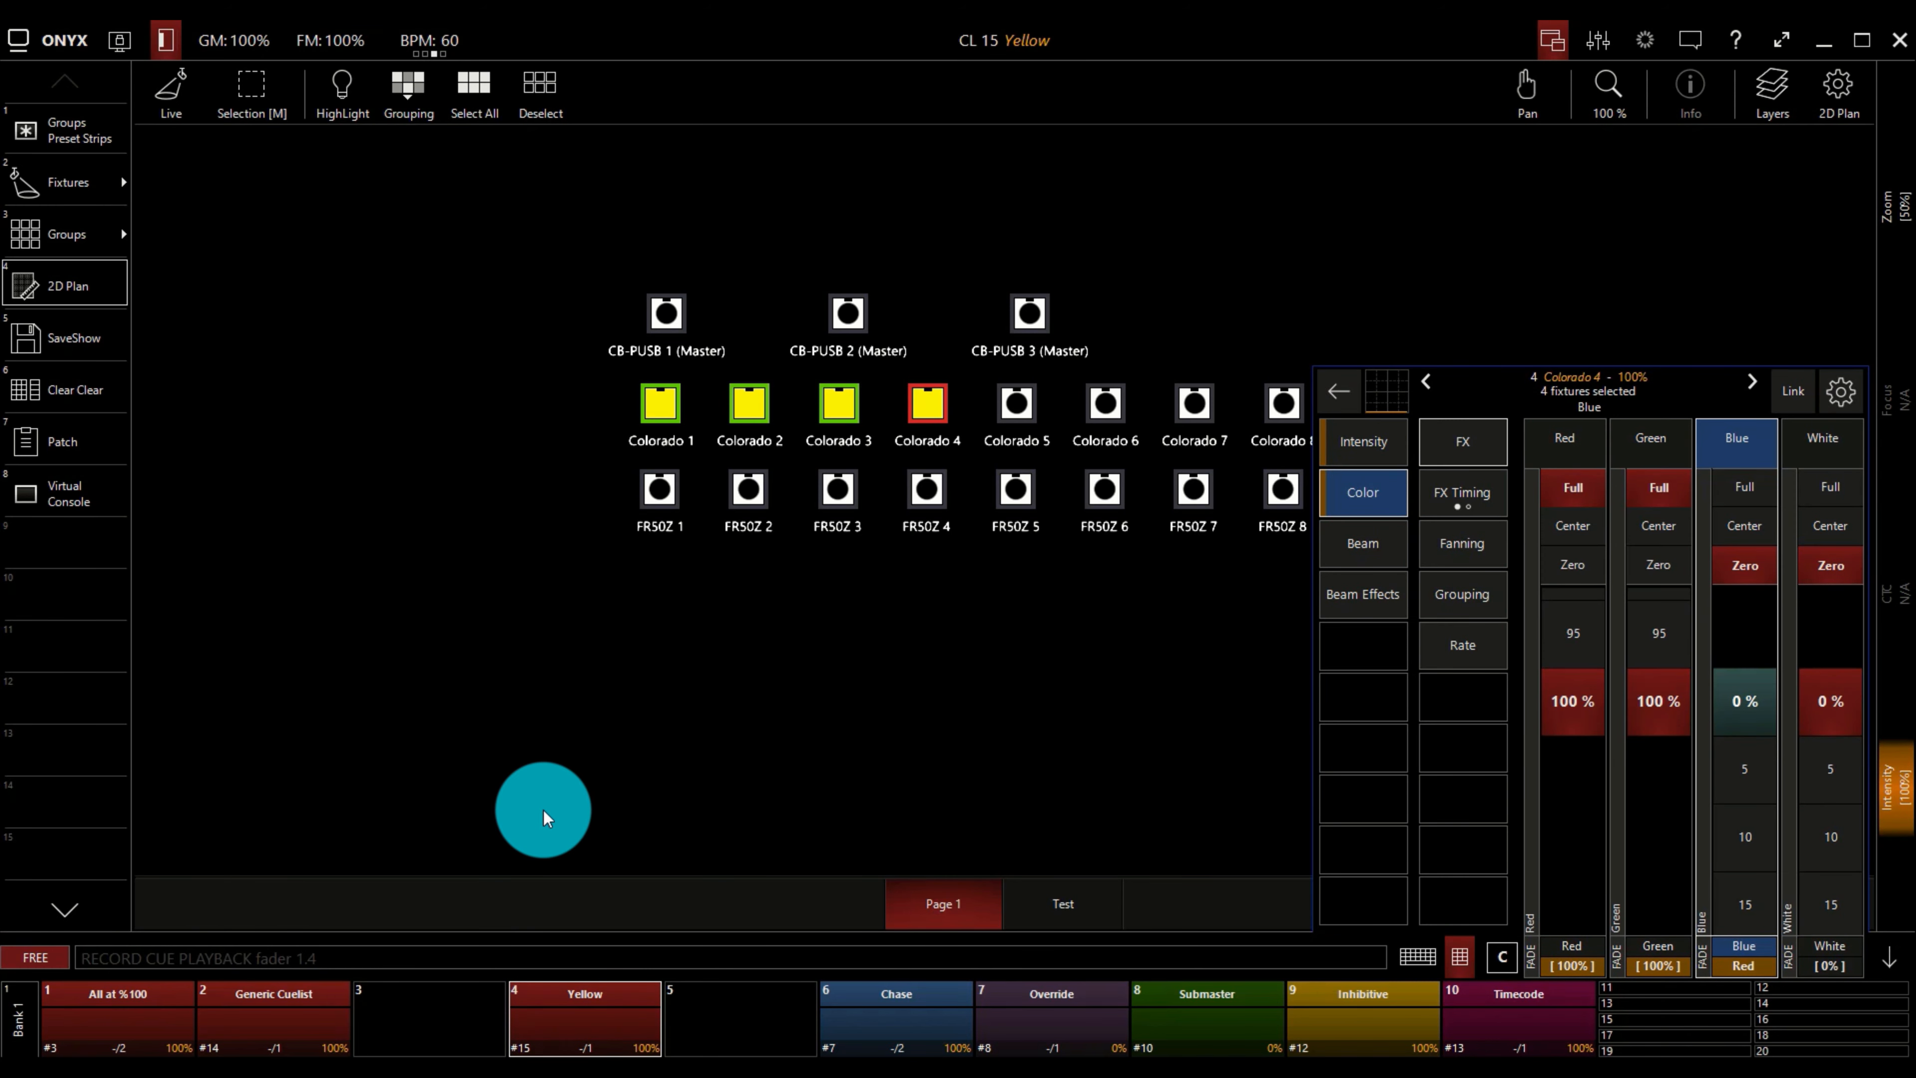
Clear the programmer and hide the parameter controls and the on-screen keypad.
{"action": "left_click", "coordinate": [1896, 957]}
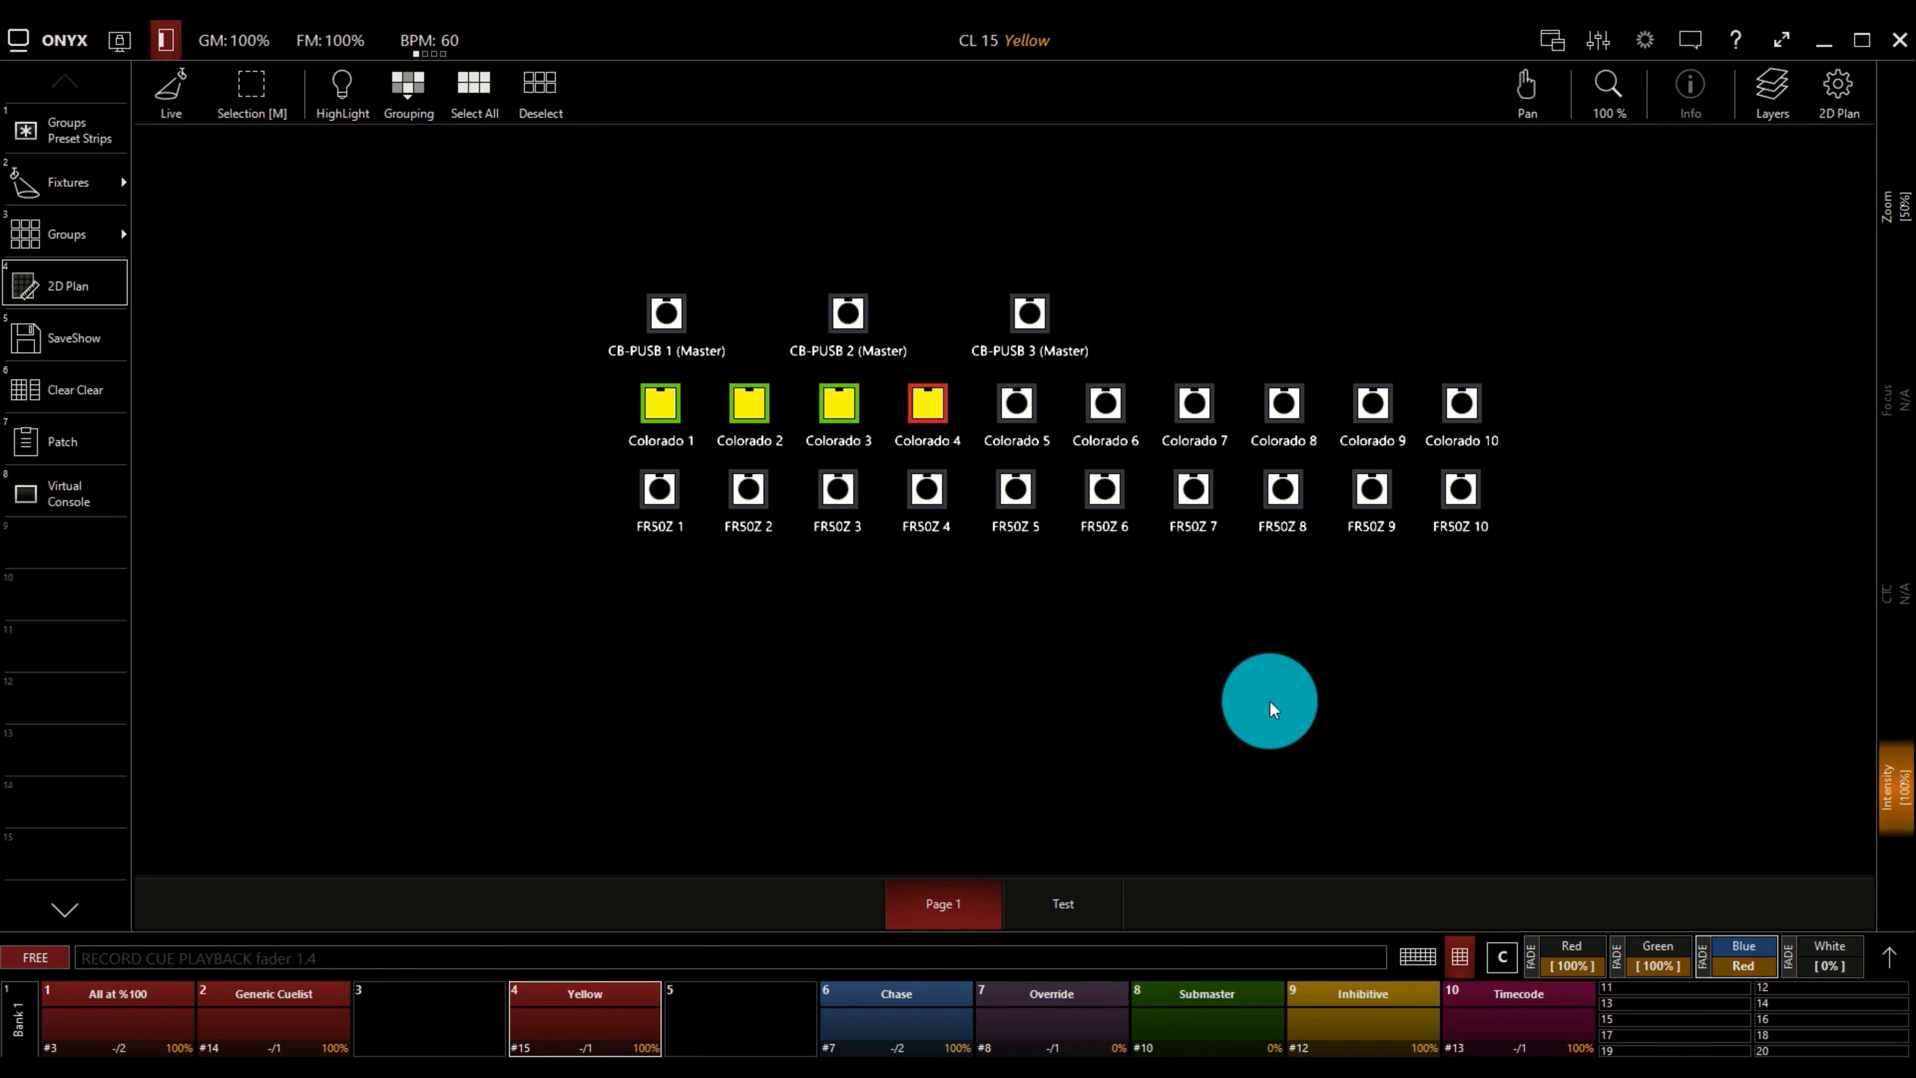
{"action": "left_click", "coordinate": [48, 392]}
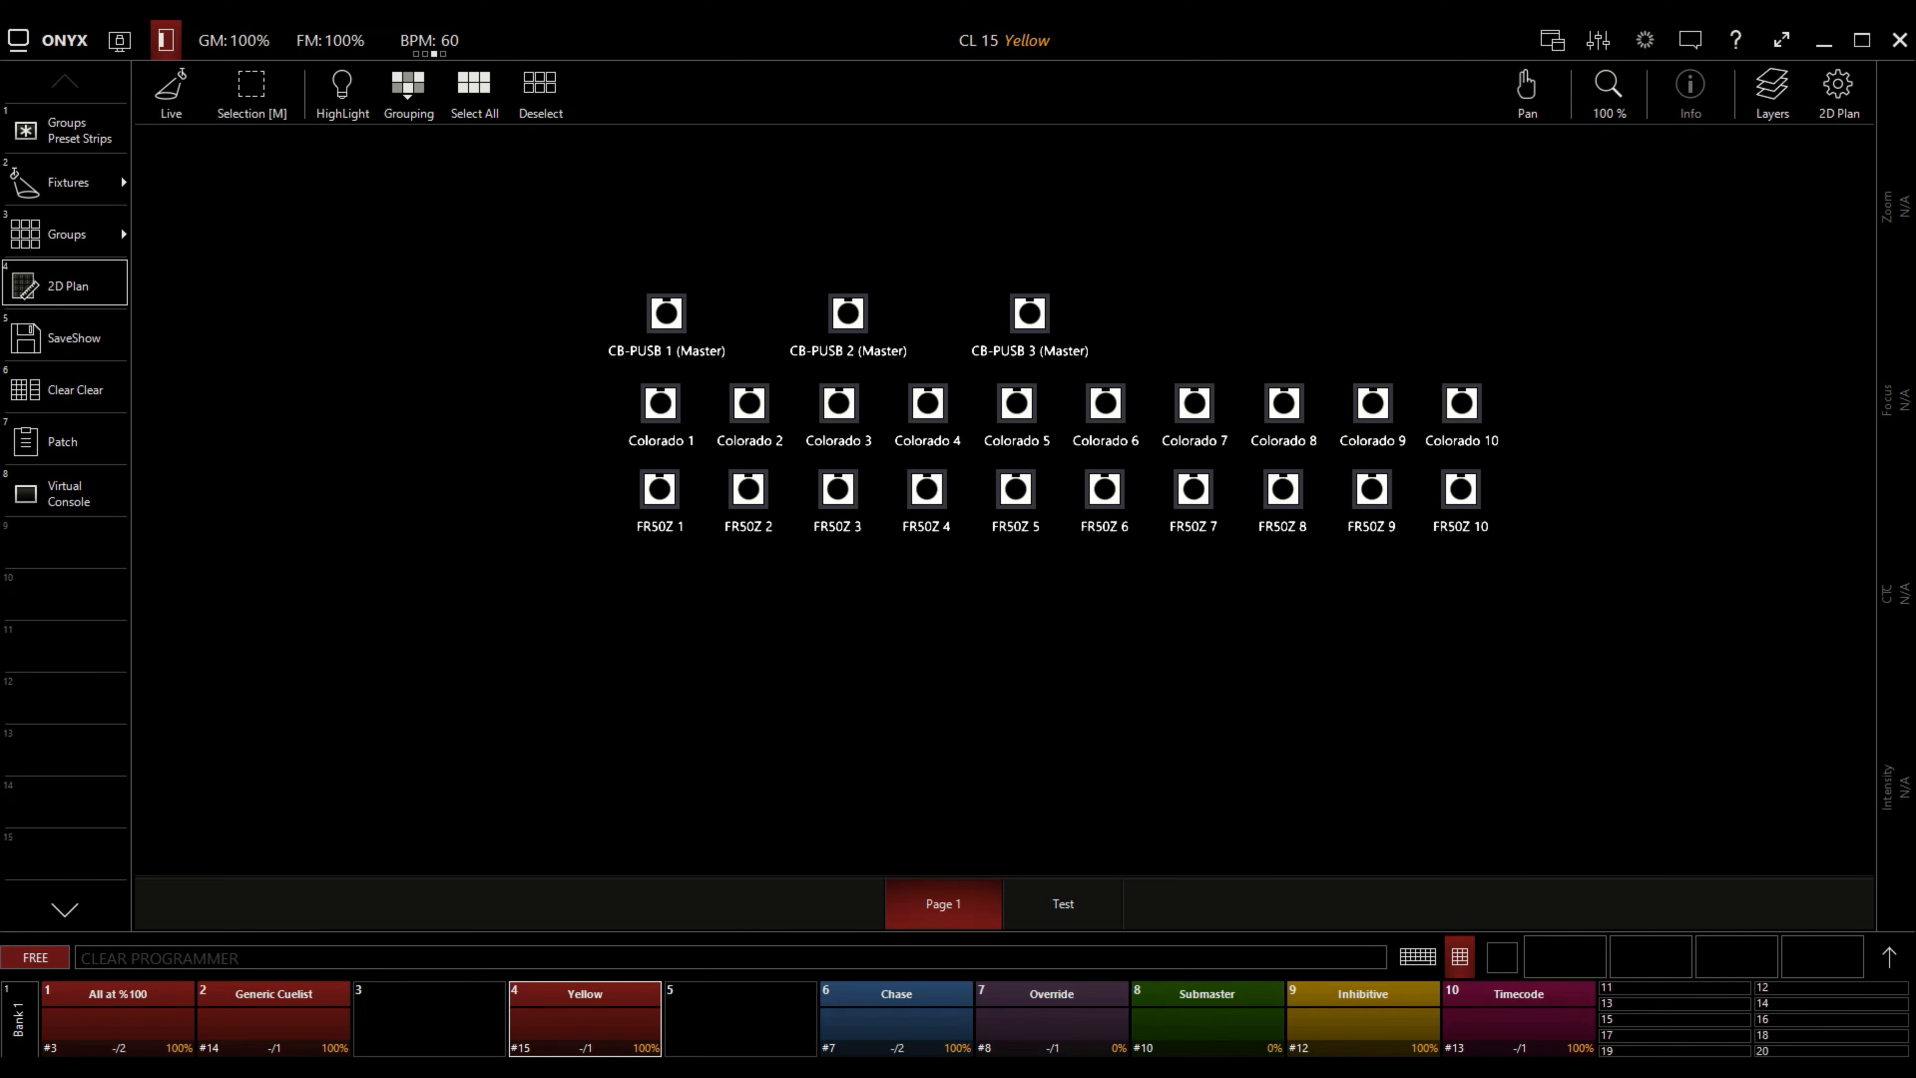
{"action": "left_click_drag", "start_coordinate": [1915, 257], "coordinate": [1767, 186]}
{"action": "left_click", "coordinate": [1460, 957]}
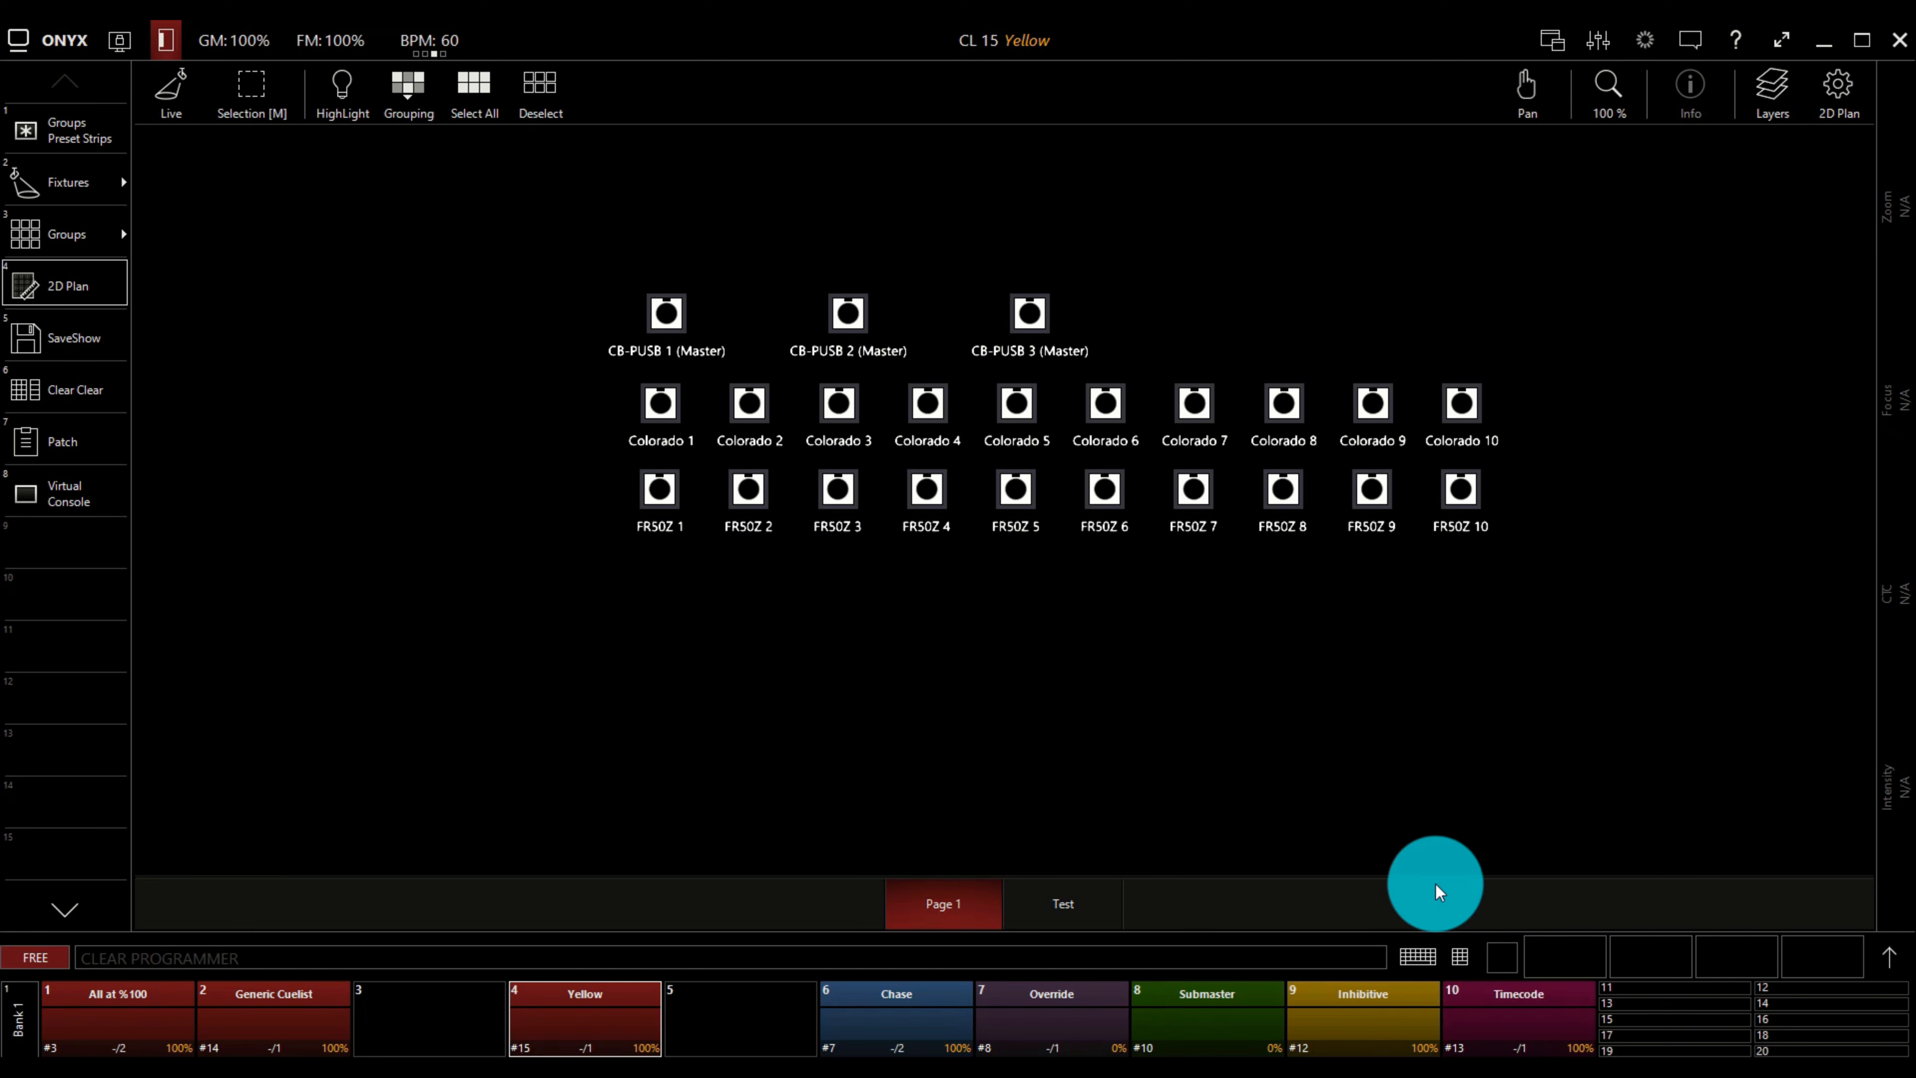